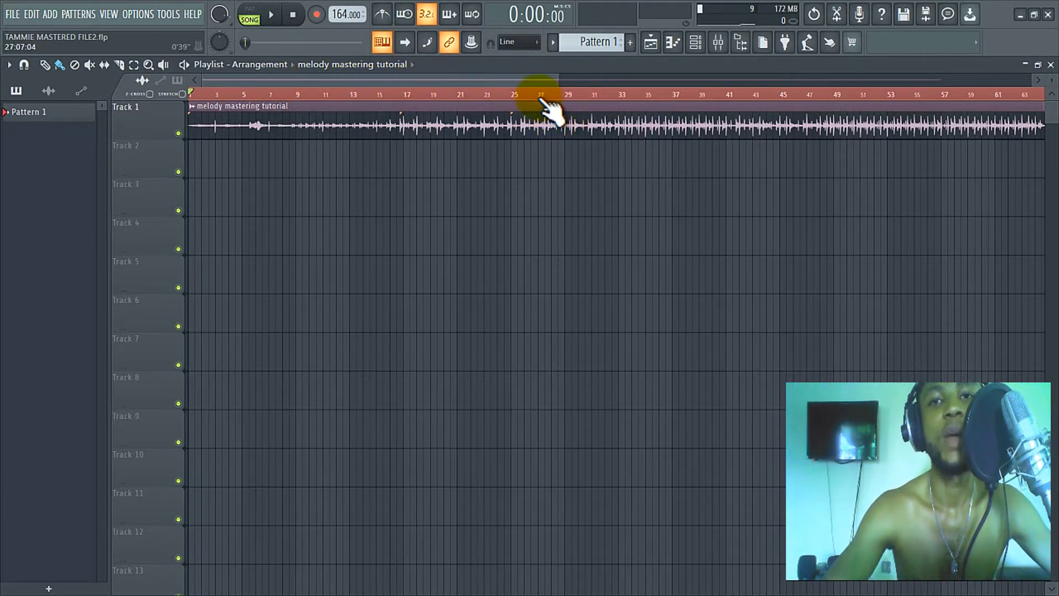
scroll(518, 97, up, 5)
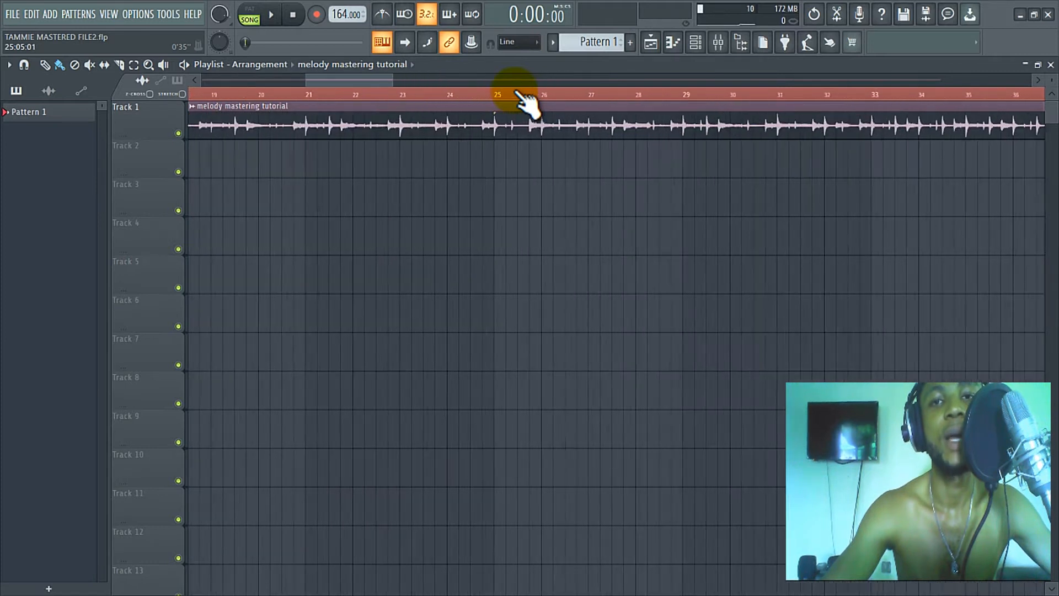
scroll(464, 97, down, 2)
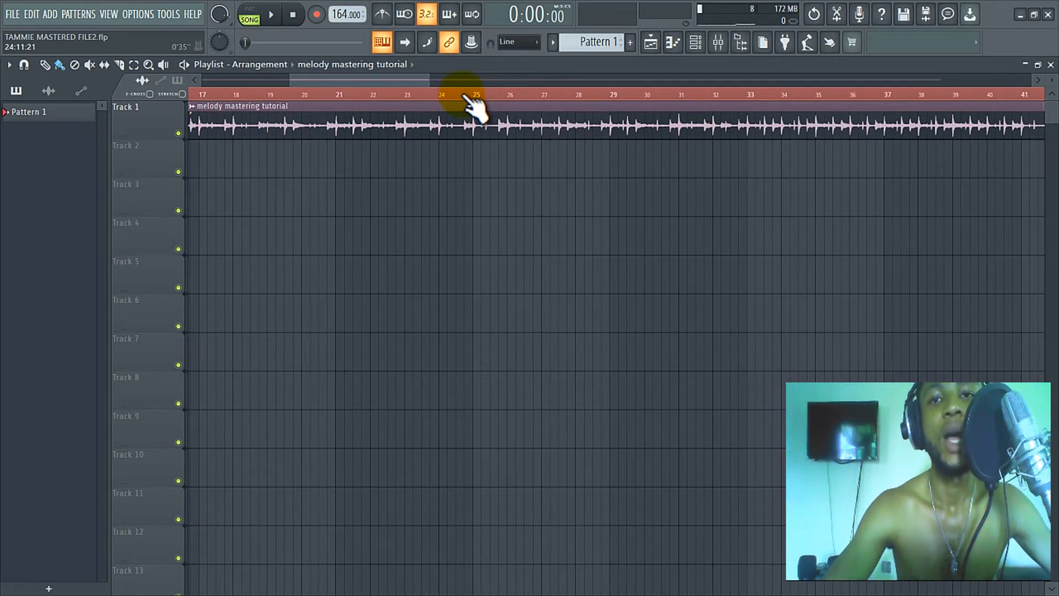
scroll(466, 100, up, 1)
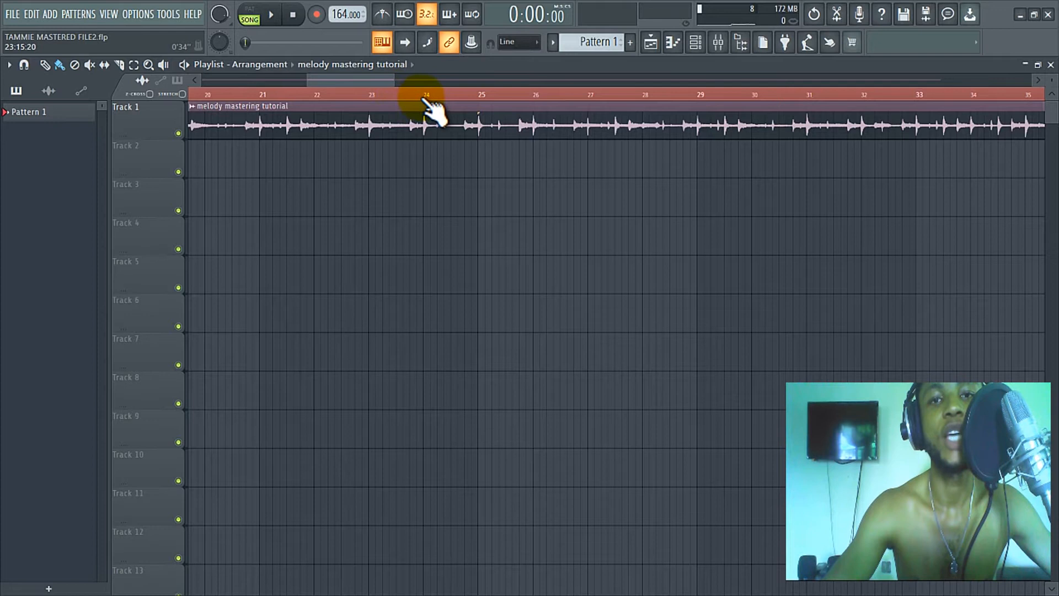
drag(361, 72, 403, 71)
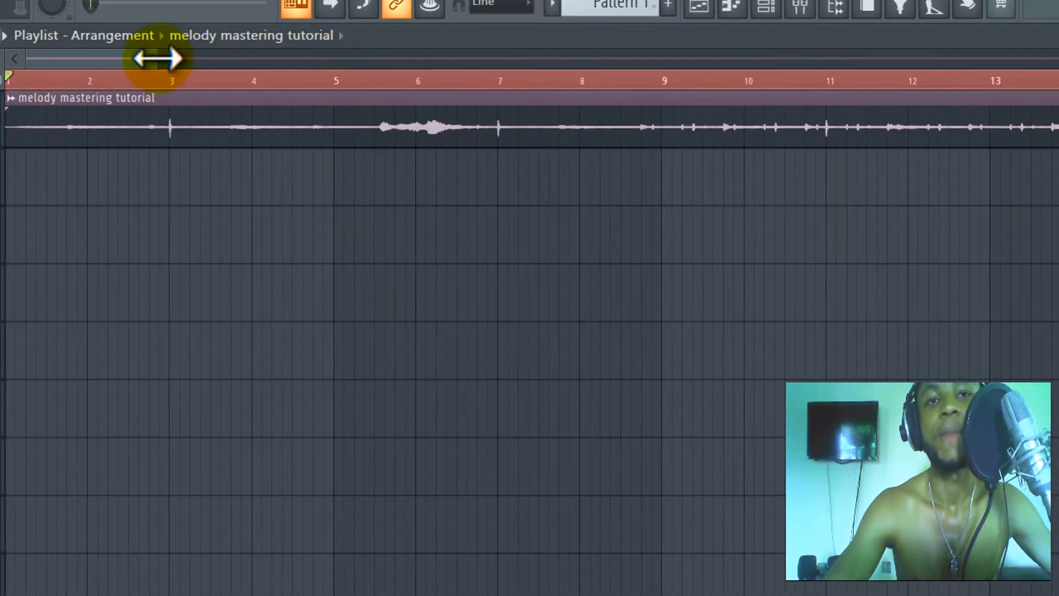
drag(347, 53, 200, 71)
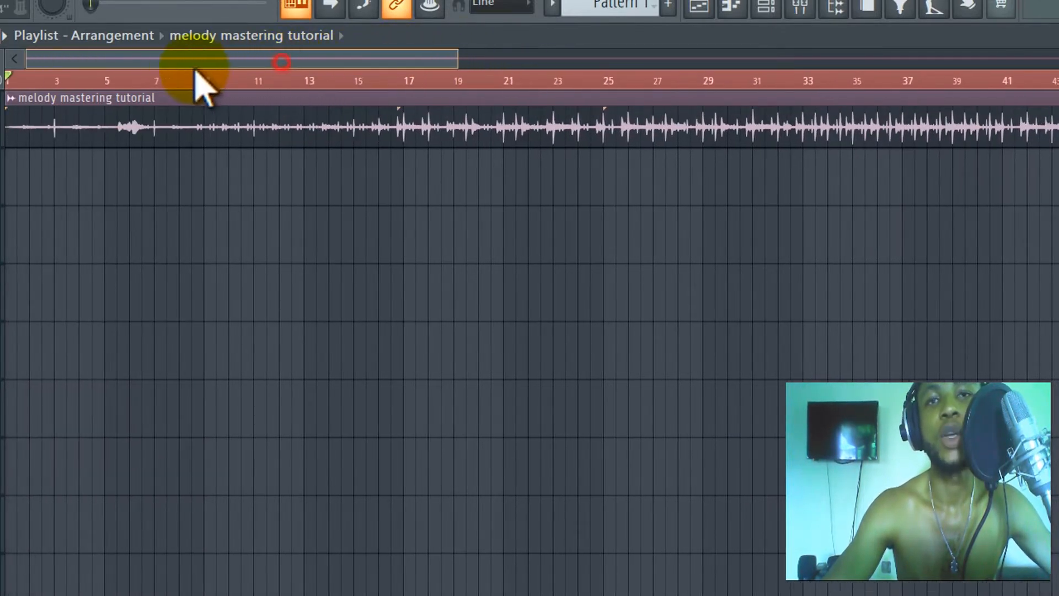
Step: Bypass the effects on both the mastering beat track and the Master track in the mixer
click(809, 12)
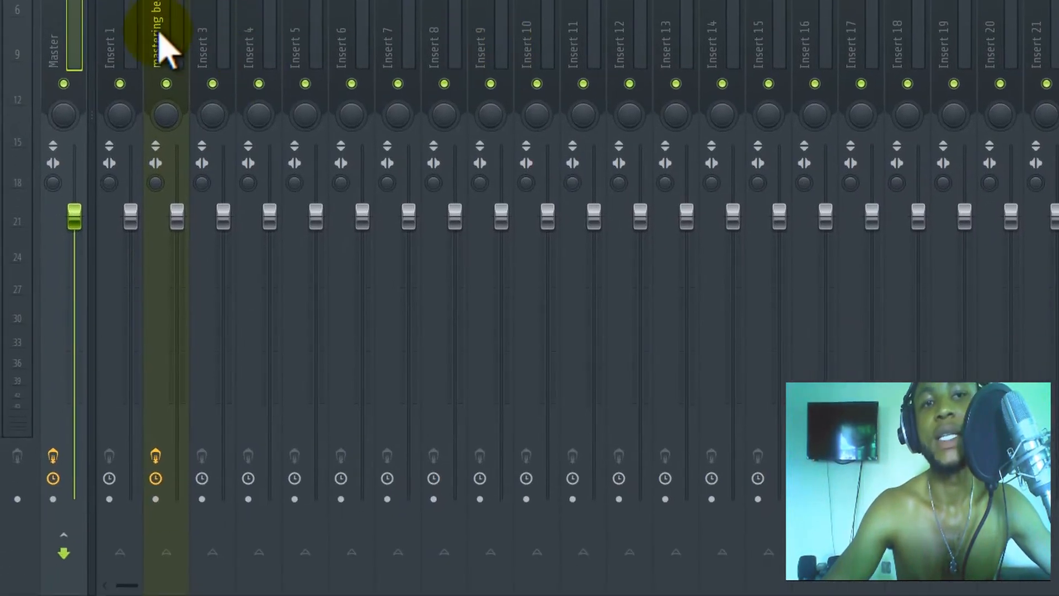
click(165, 50)
click(155, 454)
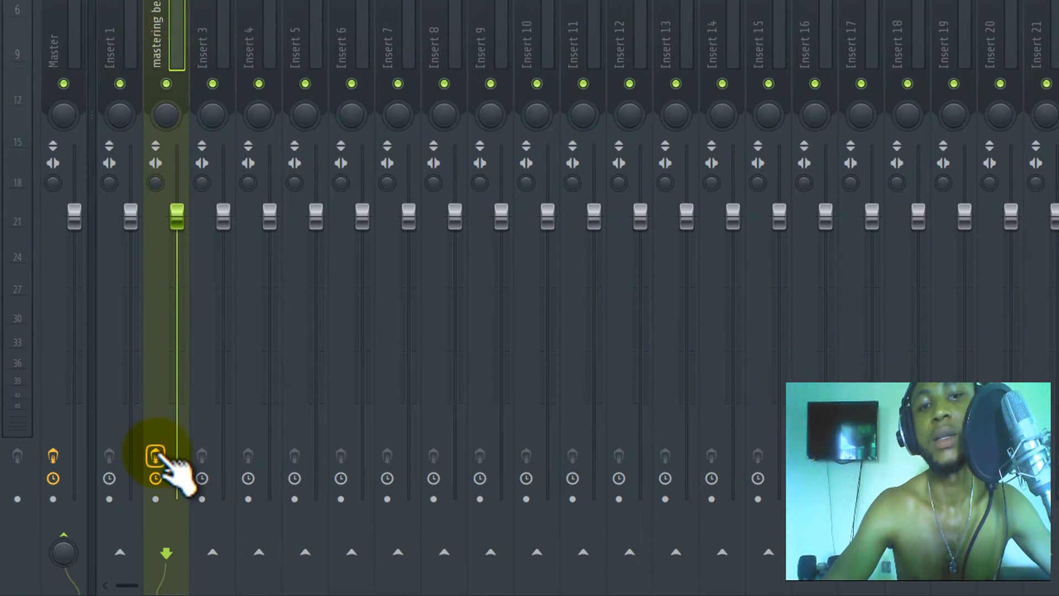
click(53, 456)
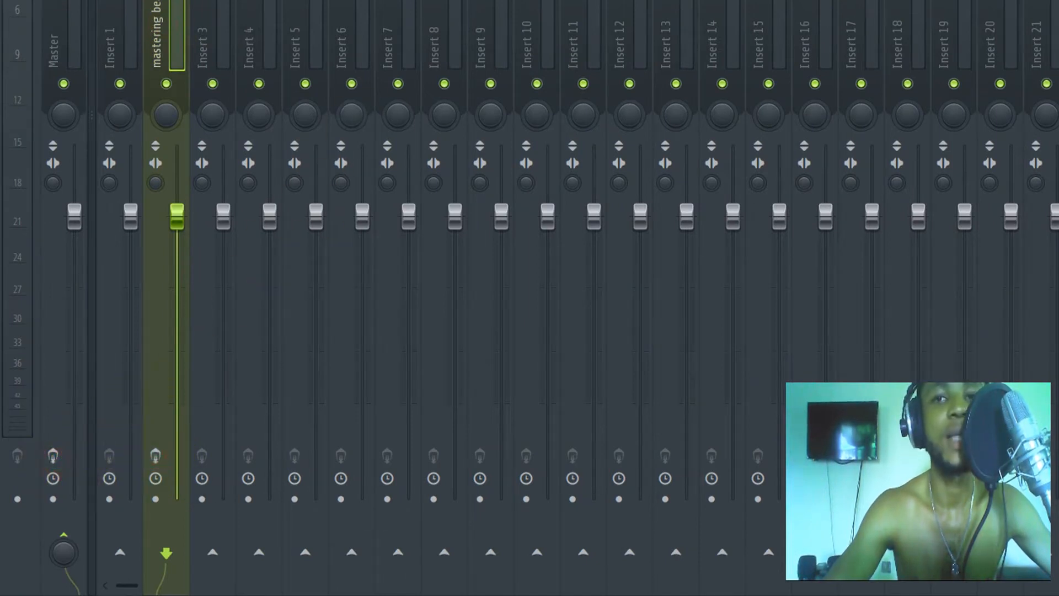
Step: View the full audio clip in the playlist, check the effect bypass on both mixer tracks, and return to the playlist
key(F9)
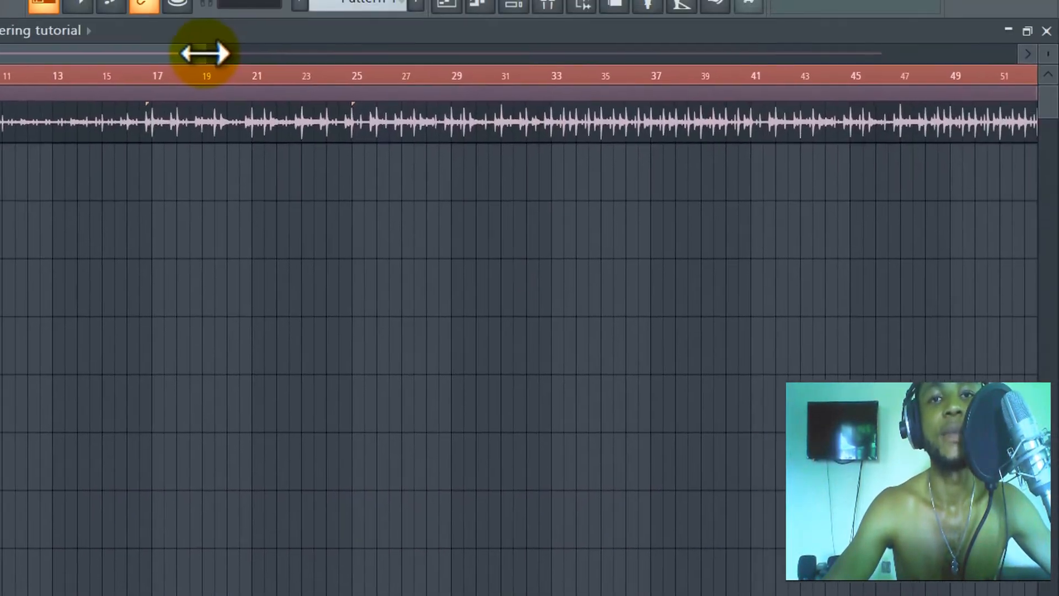
drag(204, 53, 741, 54)
drag(475, 45, 439, 46)
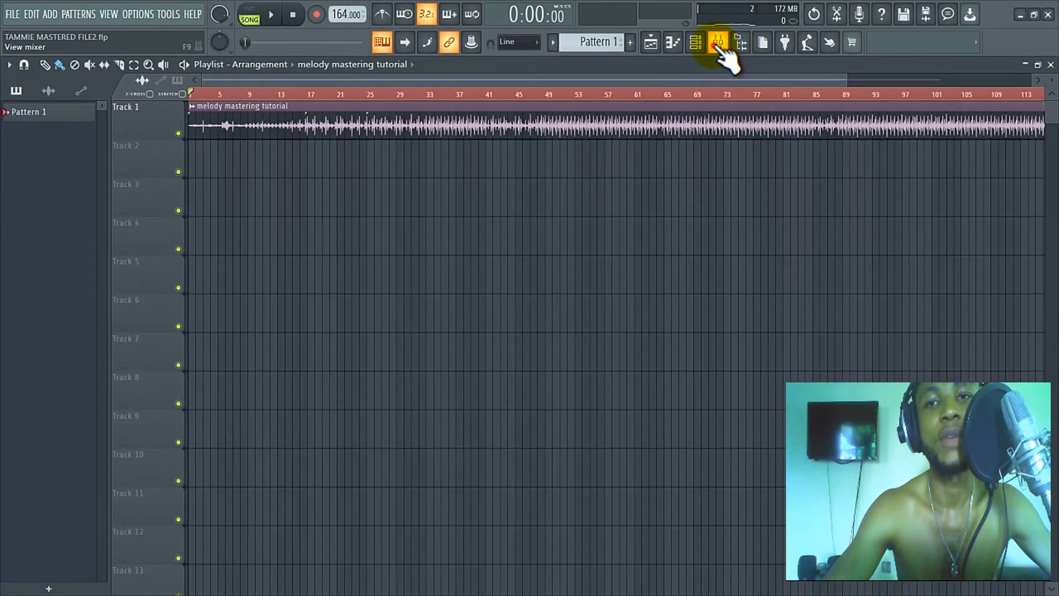
click(547, 4)
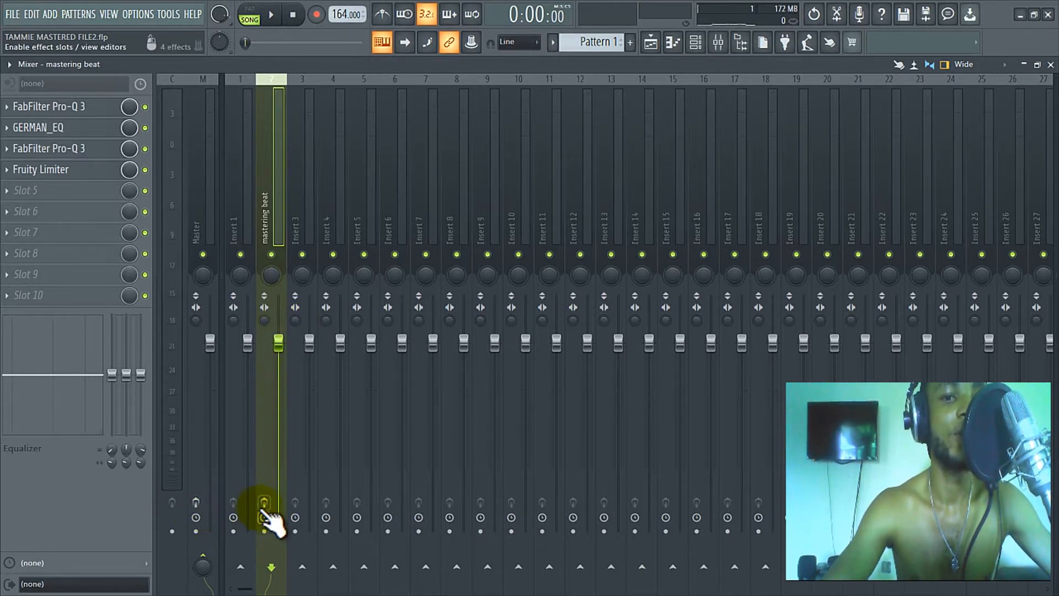
click(197, 503)
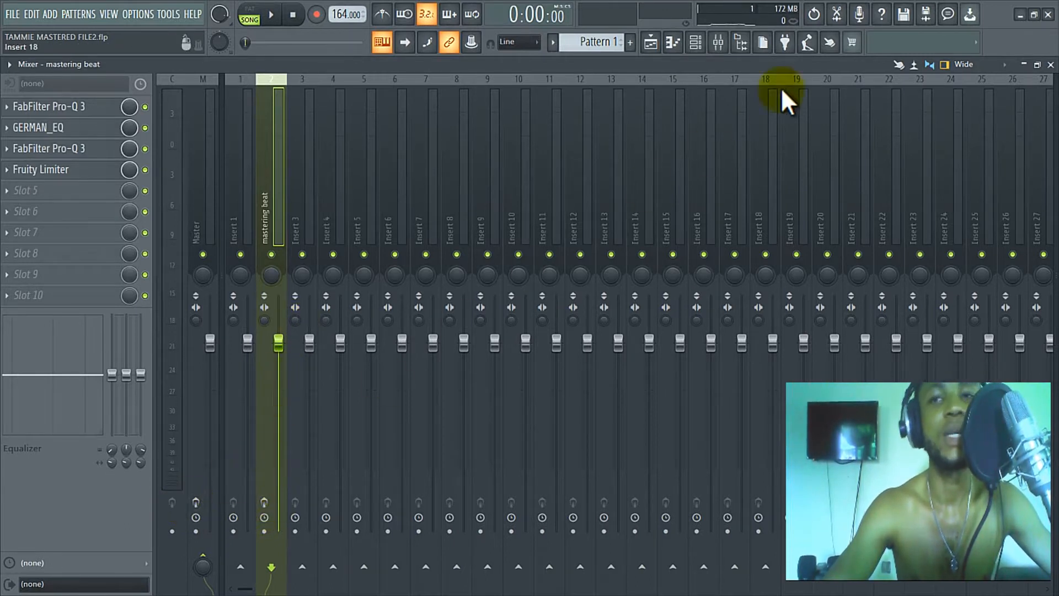
click(652, 42)
click(436, 80)
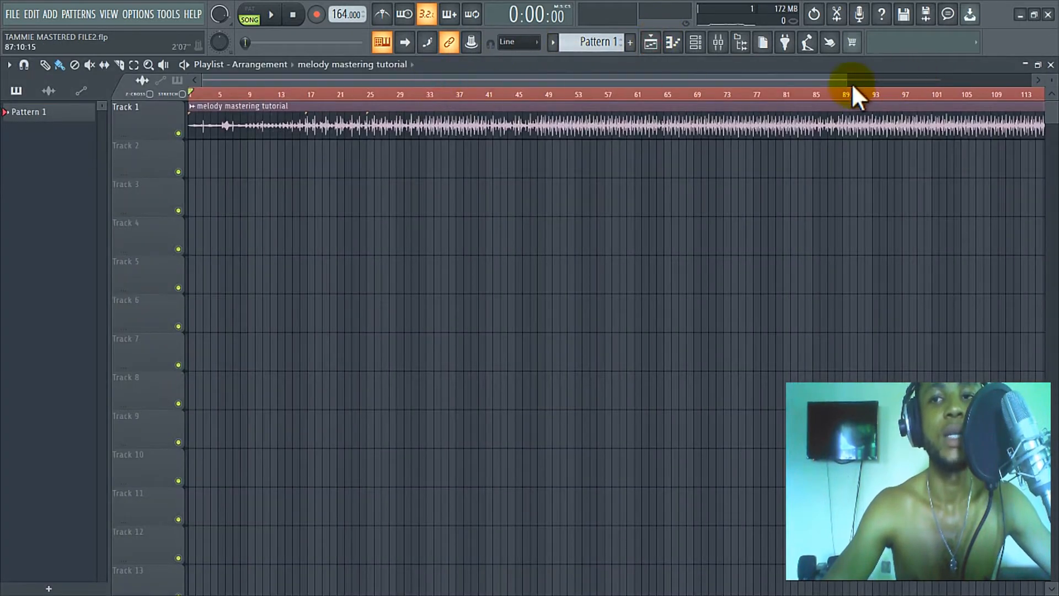
Step: Examine the melody mastering tutorial waveform in the playlist, both up close around bar 17 and across the whole clip
drag(846, 81, 590, 104)
scroll(583, 99, up, 10)
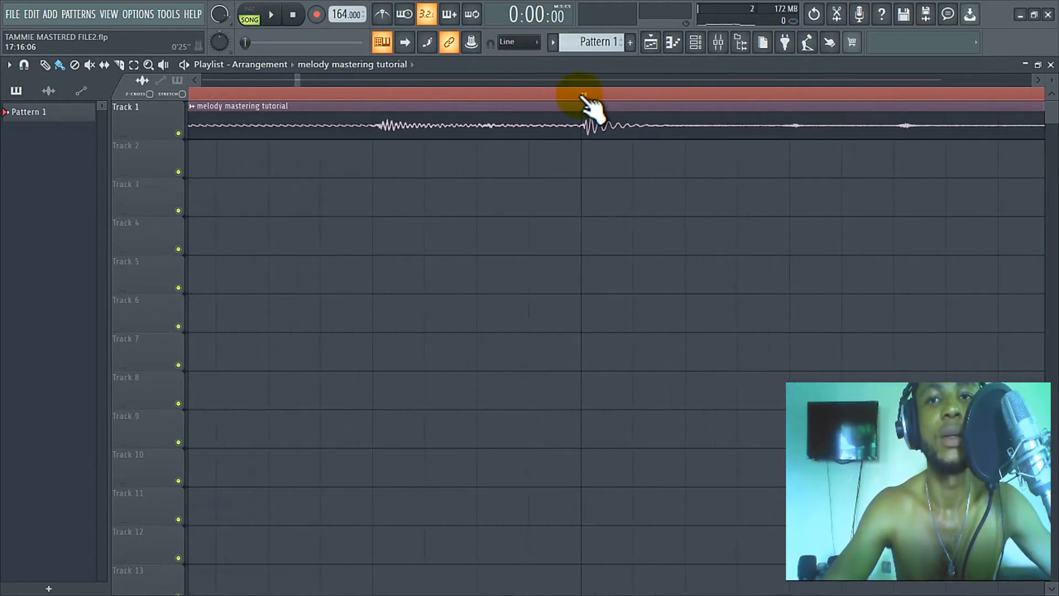
scroll(584, 98, up, 2)
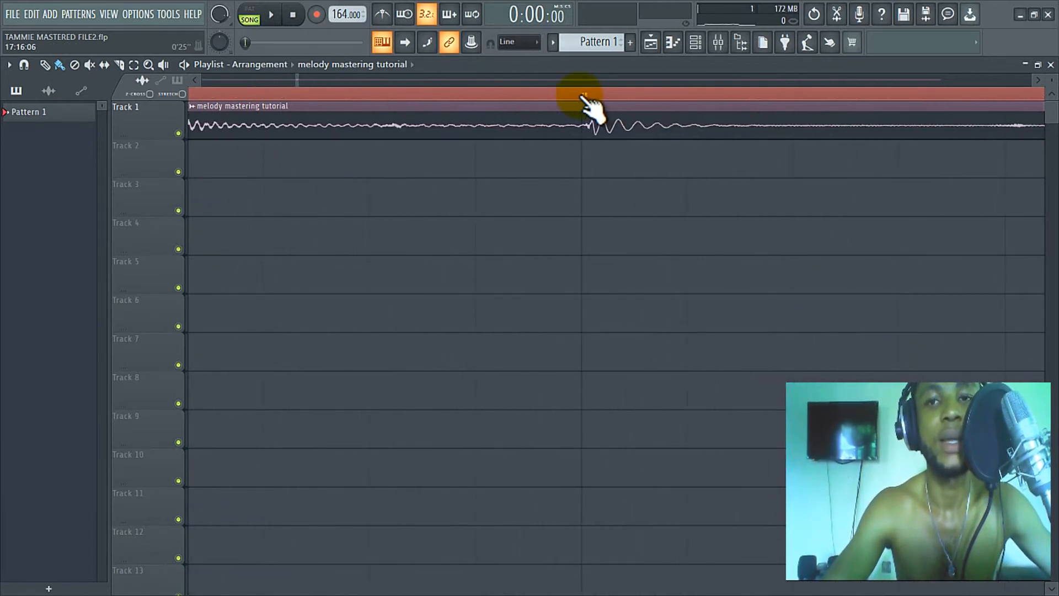
scroll(585, 98, down, 8)
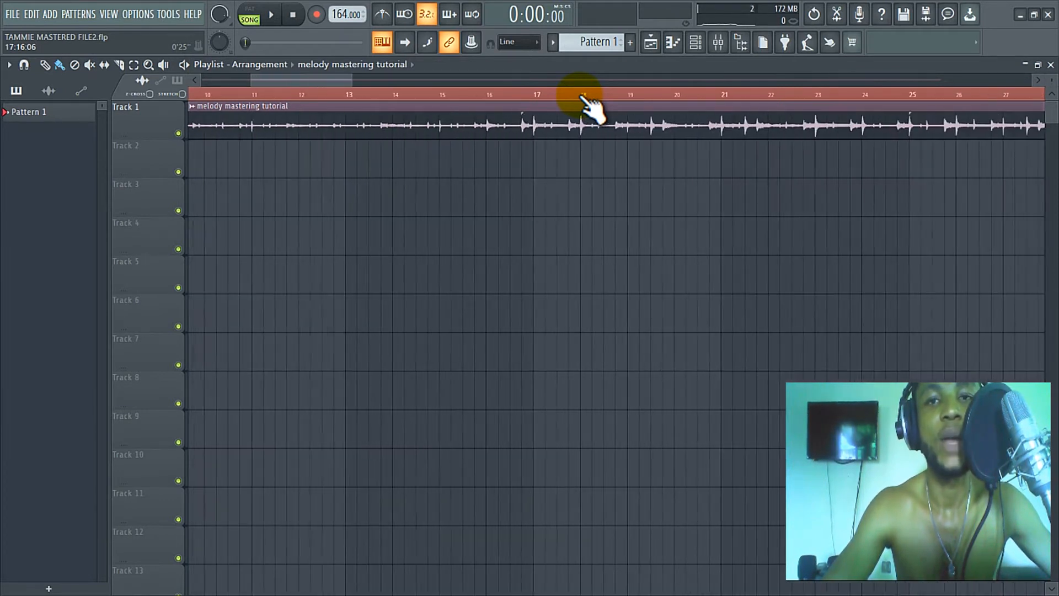
scroll(584, 98, down, 4)
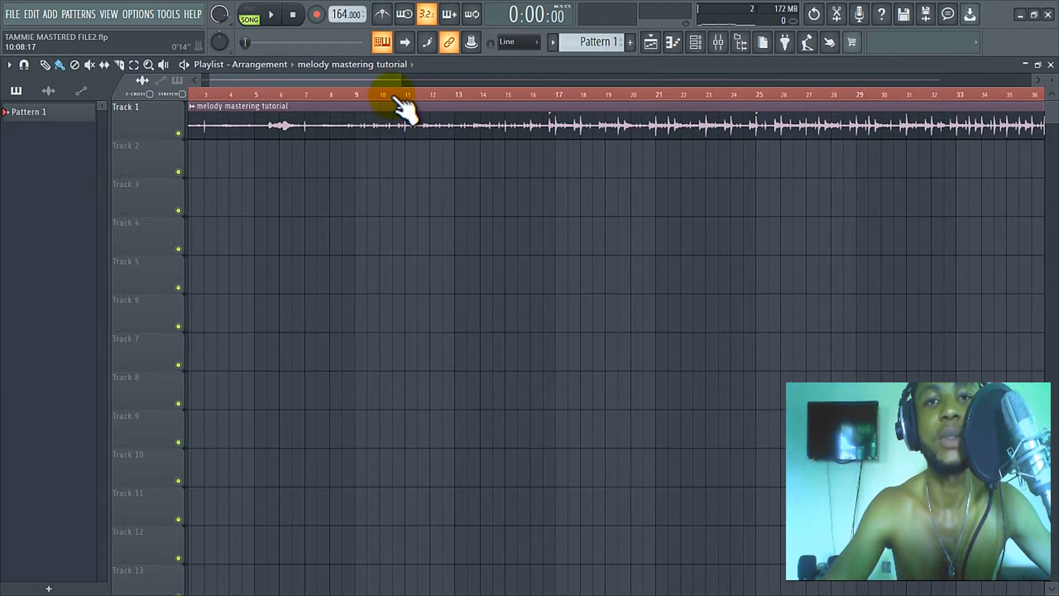
scroll(398, 99, down, 4)
scroll(398, 98, down, 4)
drag(416, 79, 256, 82)
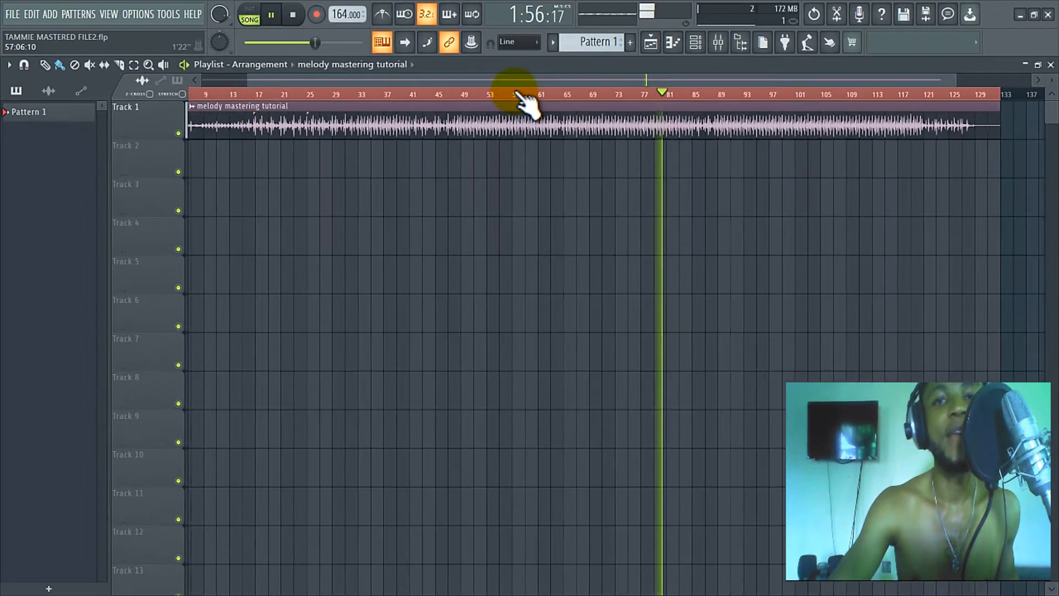
Step: Select bars 65 to 87 on the playlist timeline as the loop range and play that section
scroll(520, 95, up, 5)
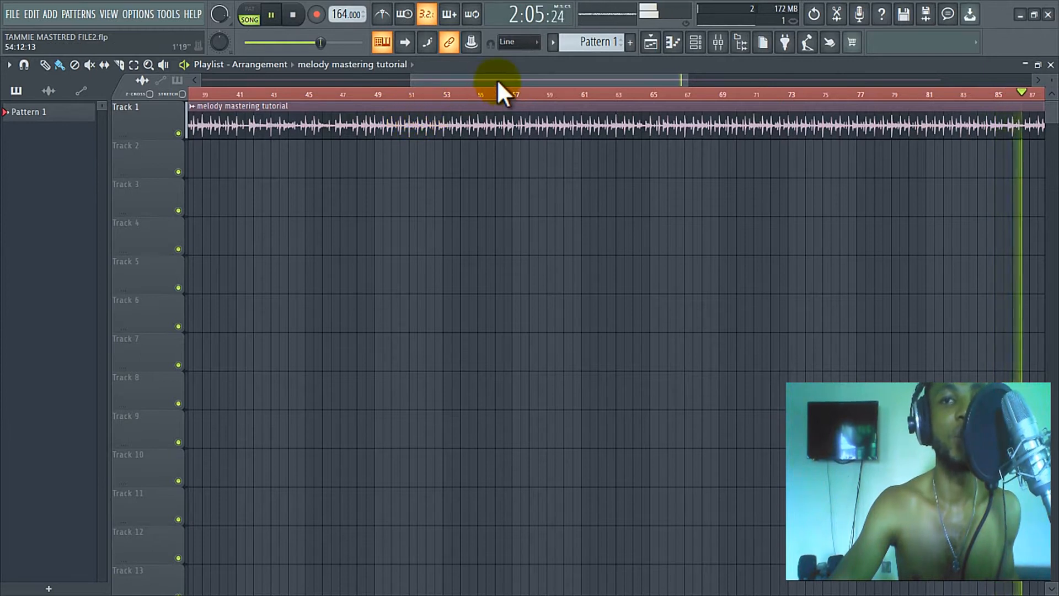
drag(497, 82, 335, 81)
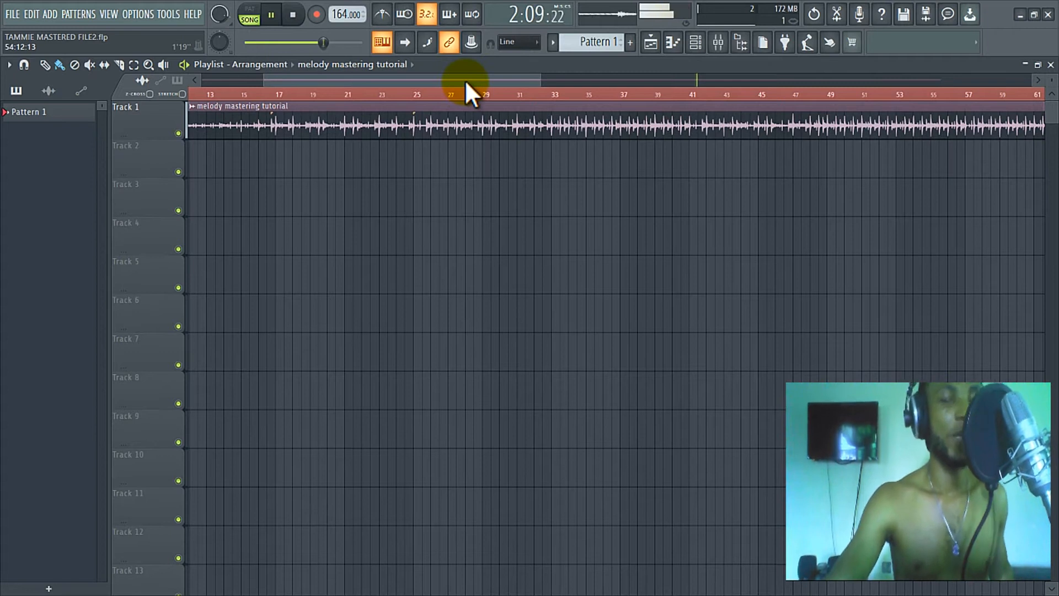
drag(464, 79, 520, 74)
drag(409, 84, 390, 82)
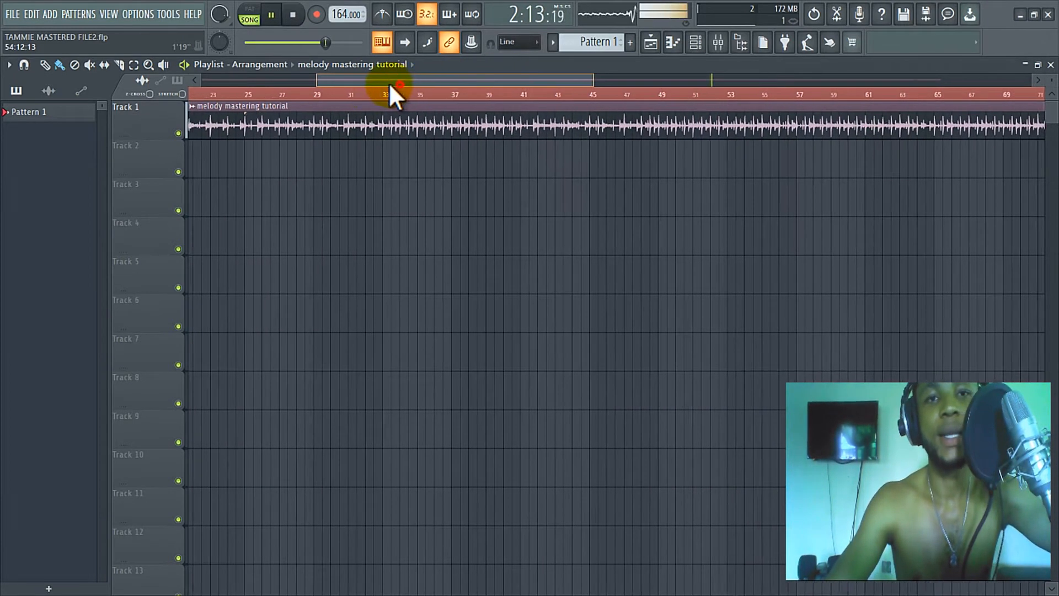
drag(460, 82, 533, 77)
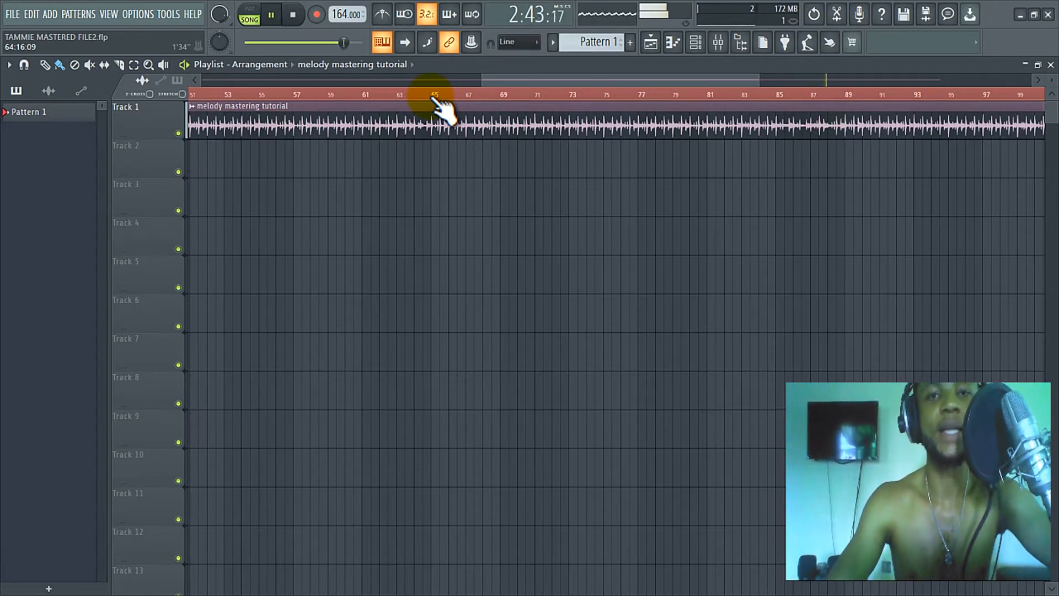
key(space)
drag(432, 96, 809, 148)
key(space)
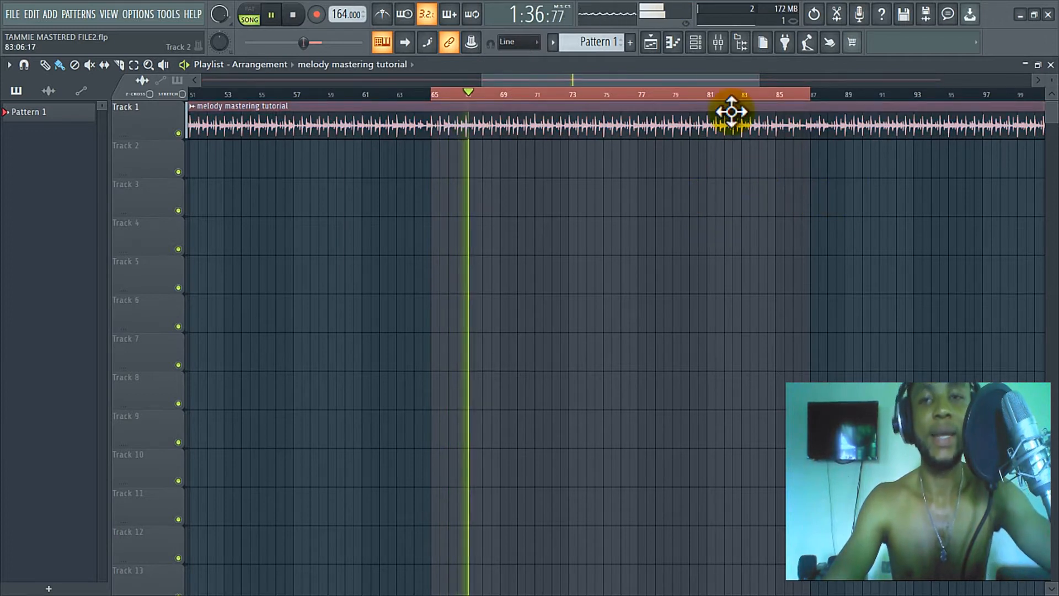
Step: Turn off every individual effect slot on the mastering beat mixer track
click(719, 42)
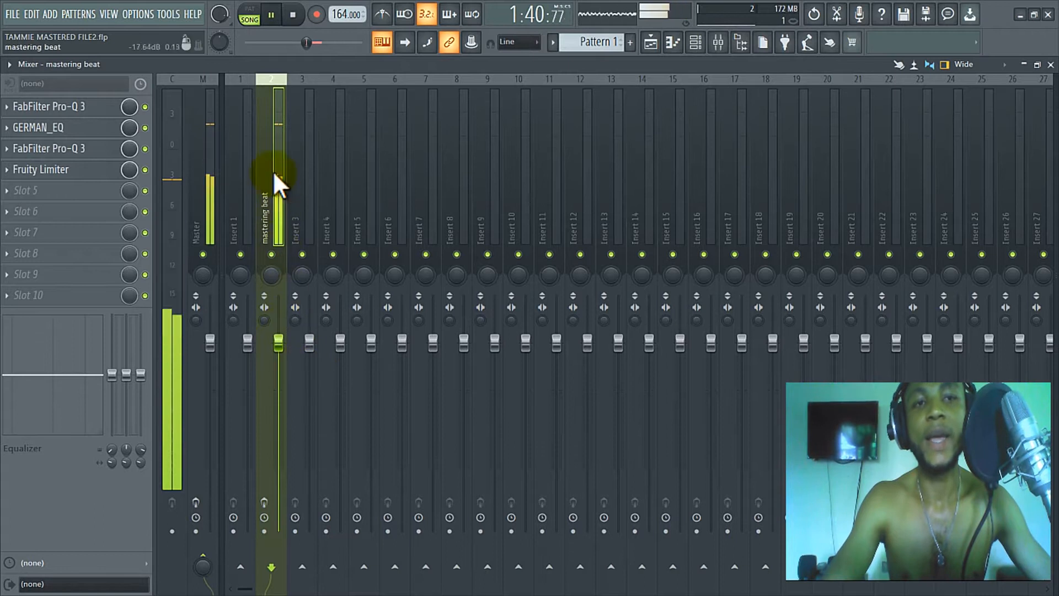
right_click(144, 107)
click(152, 113)
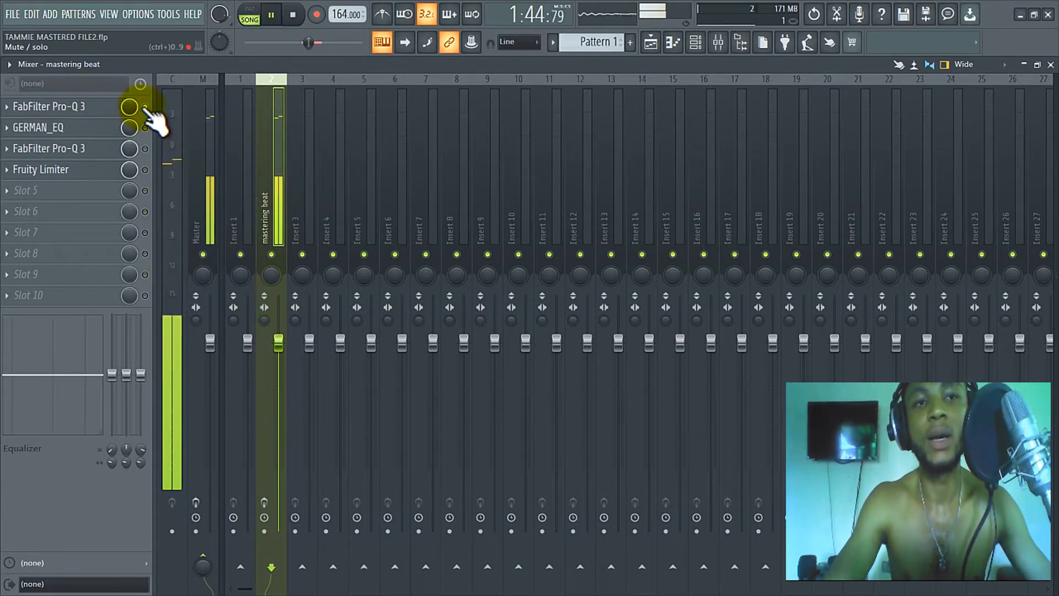
click(144, 107)
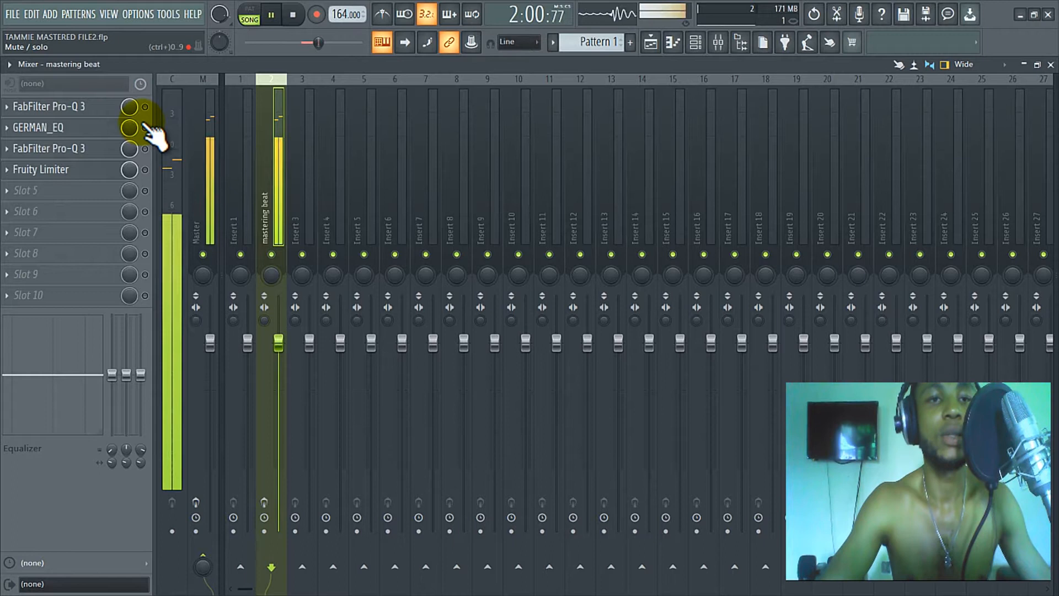
Step: Turn off every individual effect slot on the Master mixer track, including Maximus and the WaveShell plugins
click(207, 166)
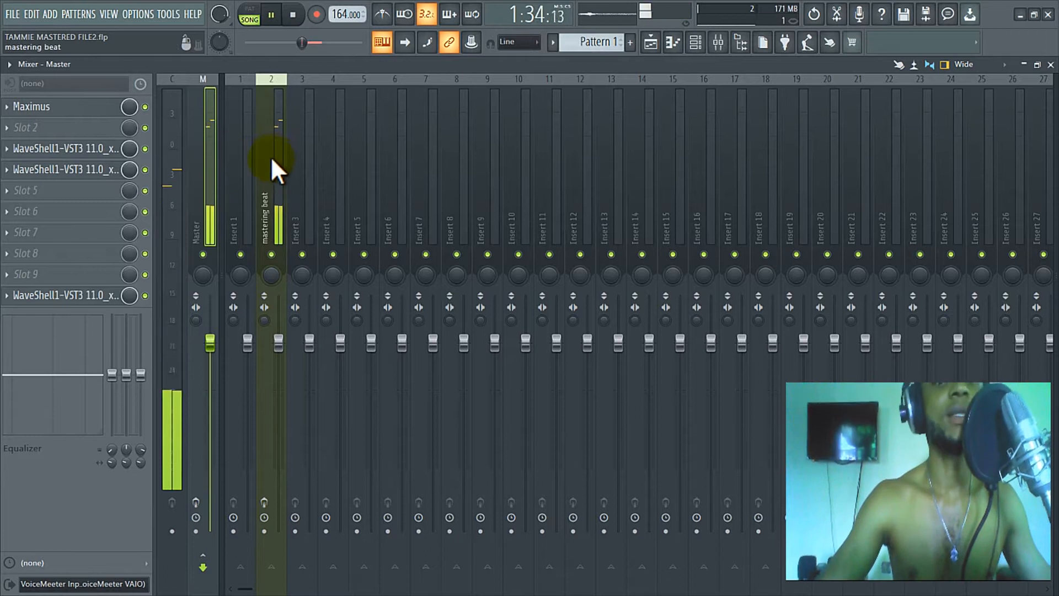
click(271, 161)
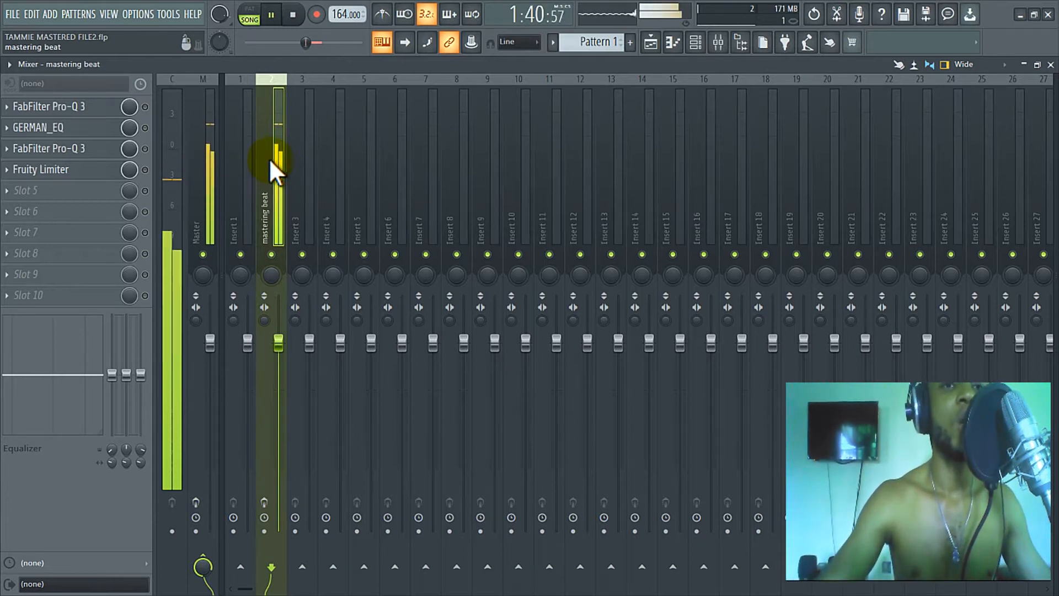
click(205, 158)
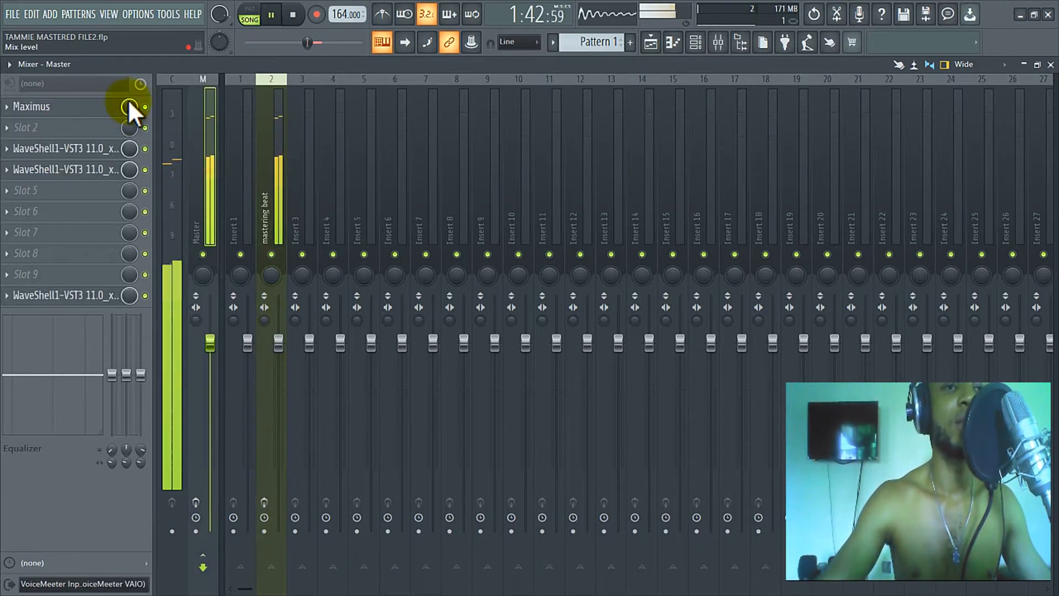
right_click(144, 106)
click(165, 111)
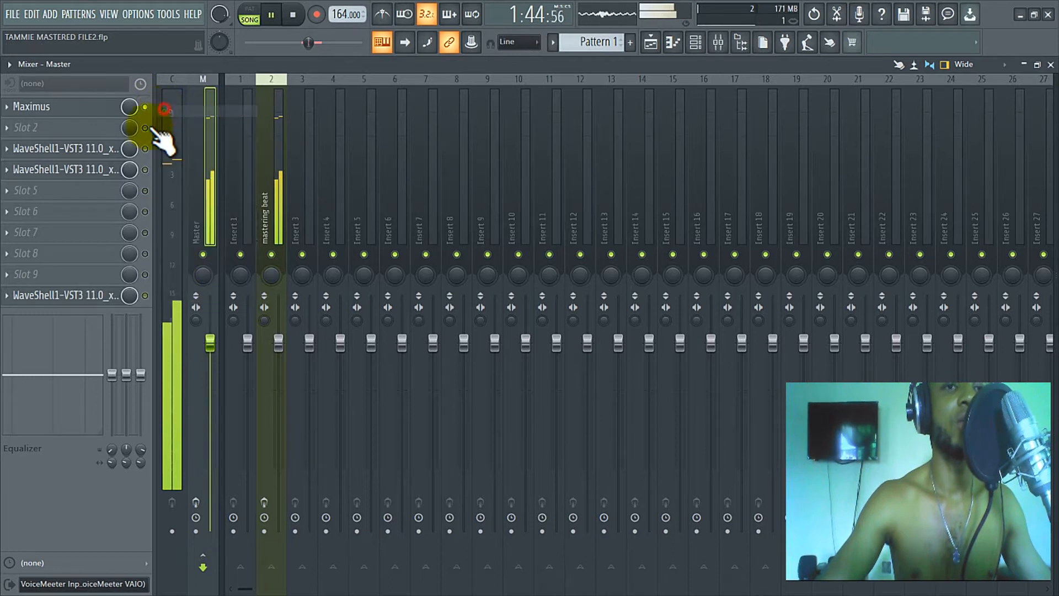
right_click(145, 110)
click(153, 119)
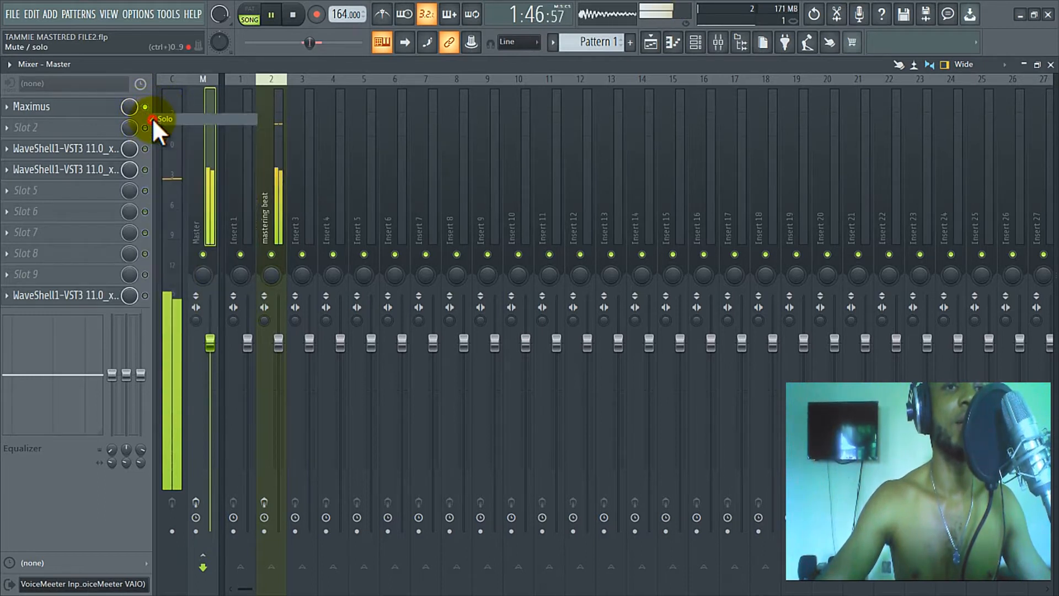
right_click(145, 107)
click(154, 113)
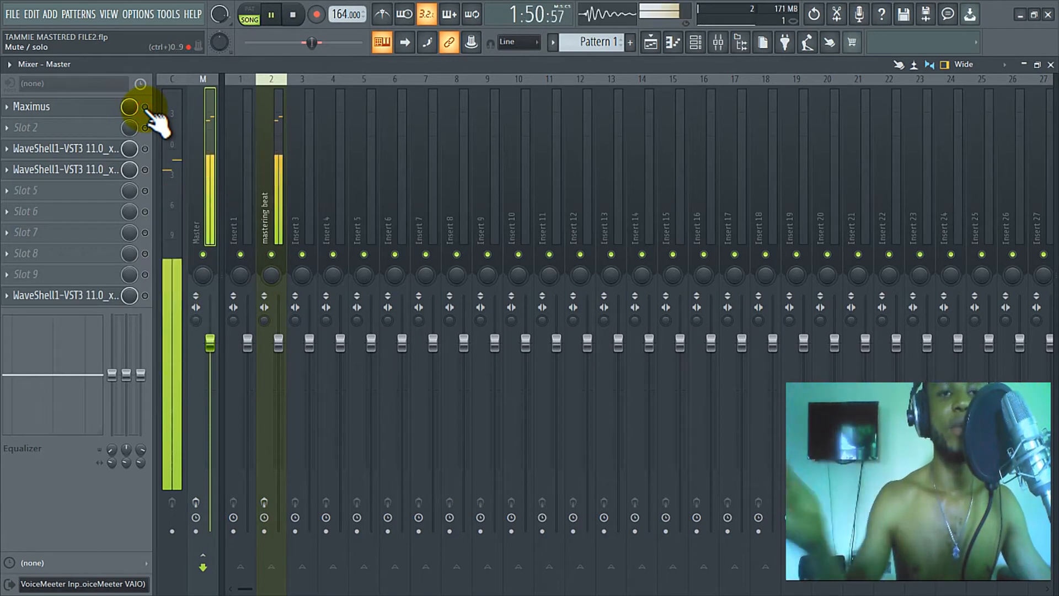
Step: Re-enable the overall effects switch on the Master and mastering beat tracks, and select the mastering beat track
click(196, 502)
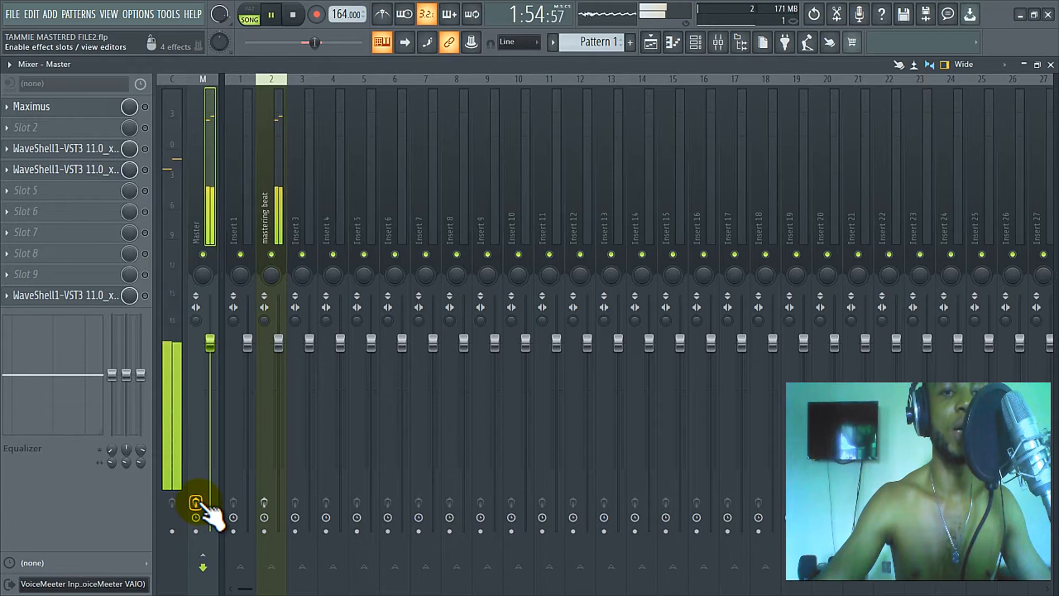
click(265, 502)
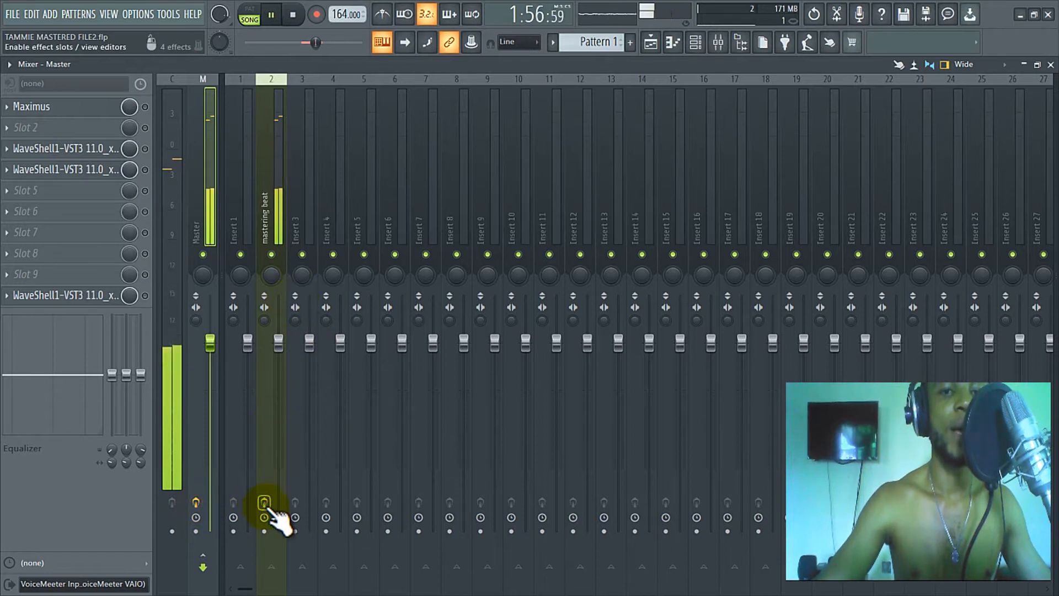
click(273, 196)
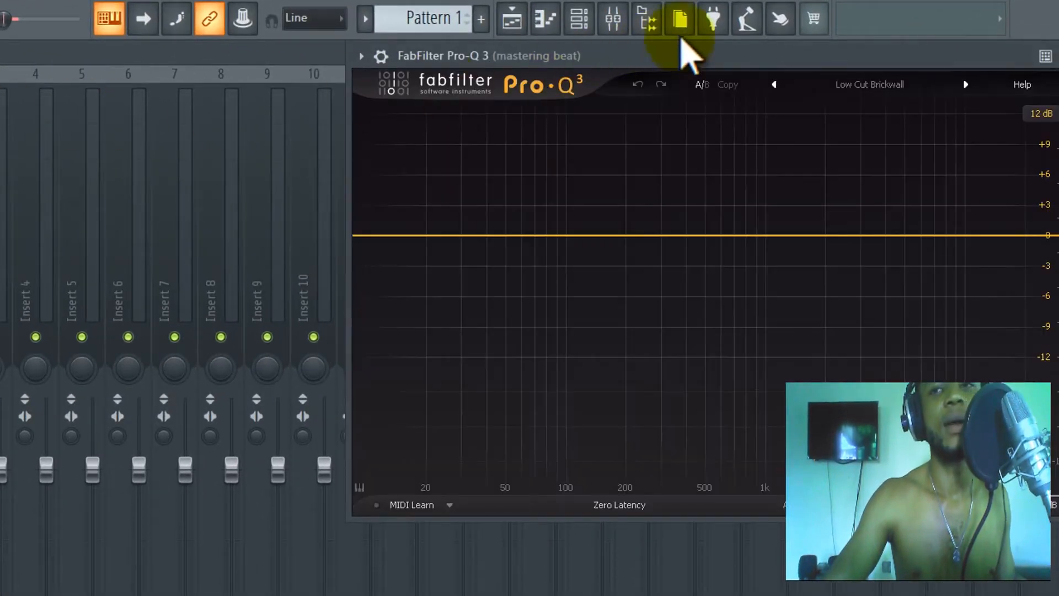
Step: Reposition the Pro-Q 3 equalizer window so its whole display is visible and start playback
drag(677, 51, 459, 68)
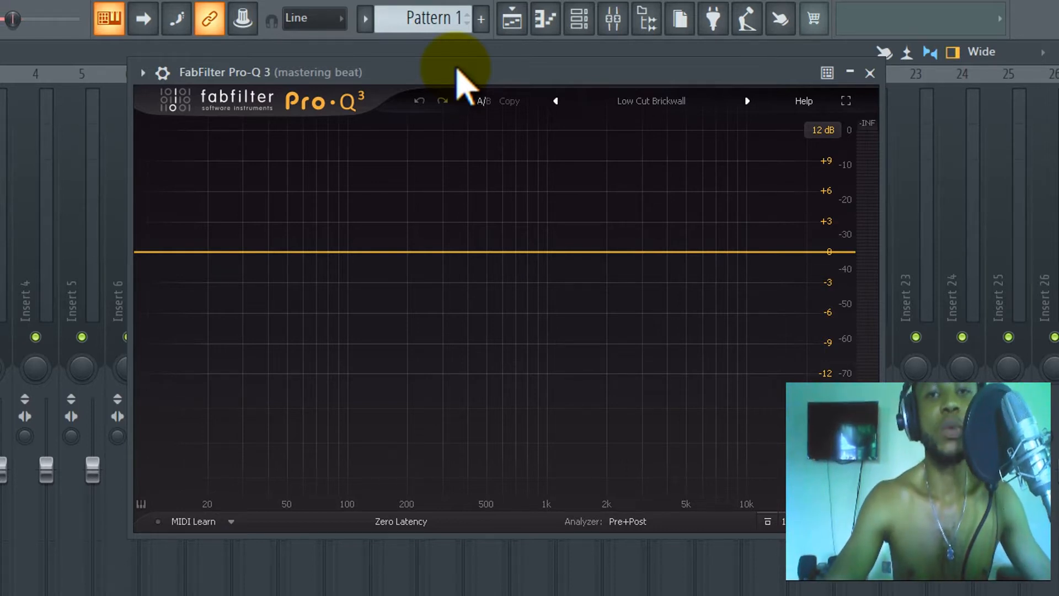
key(space)
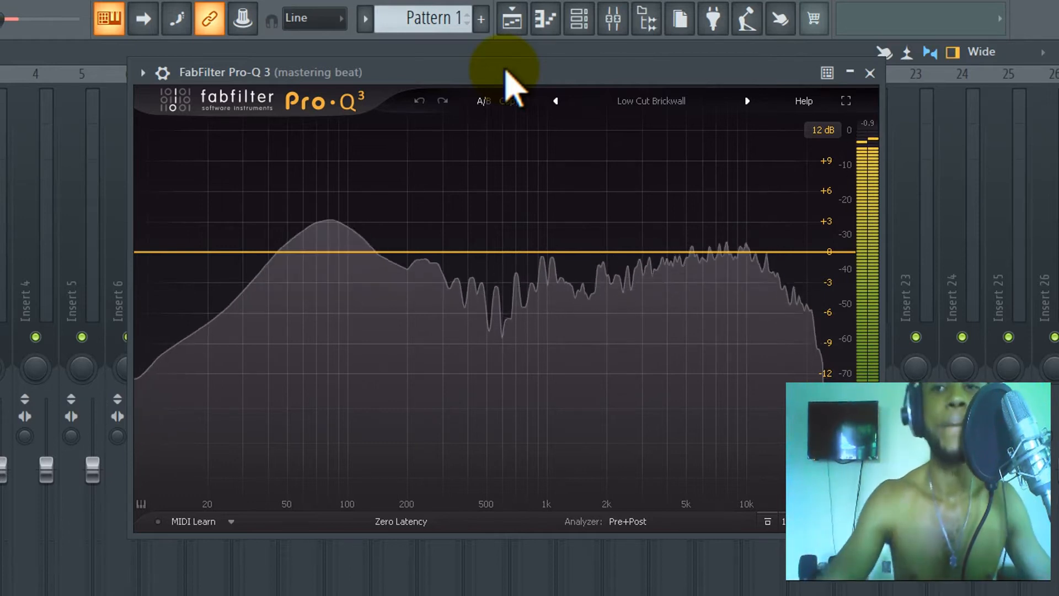
Step: Load the Low Cut Brickwall preset in Pro-Q 3 and lower its cutoff to 10 Hz
click(617, 103)
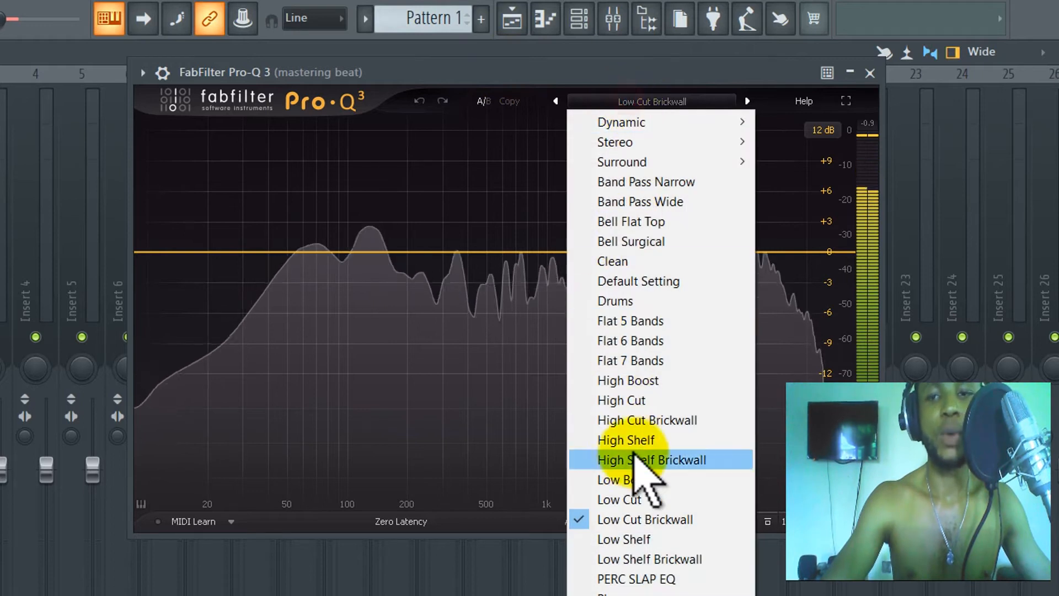
click(627, 521)
drag(284, 254, 122, 264)
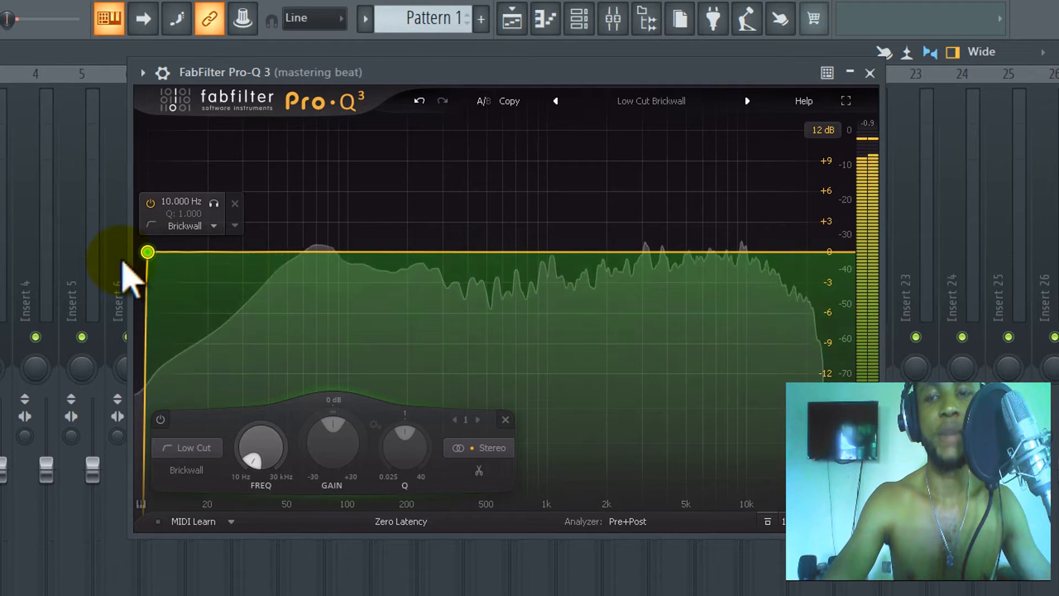
click(667, 102)
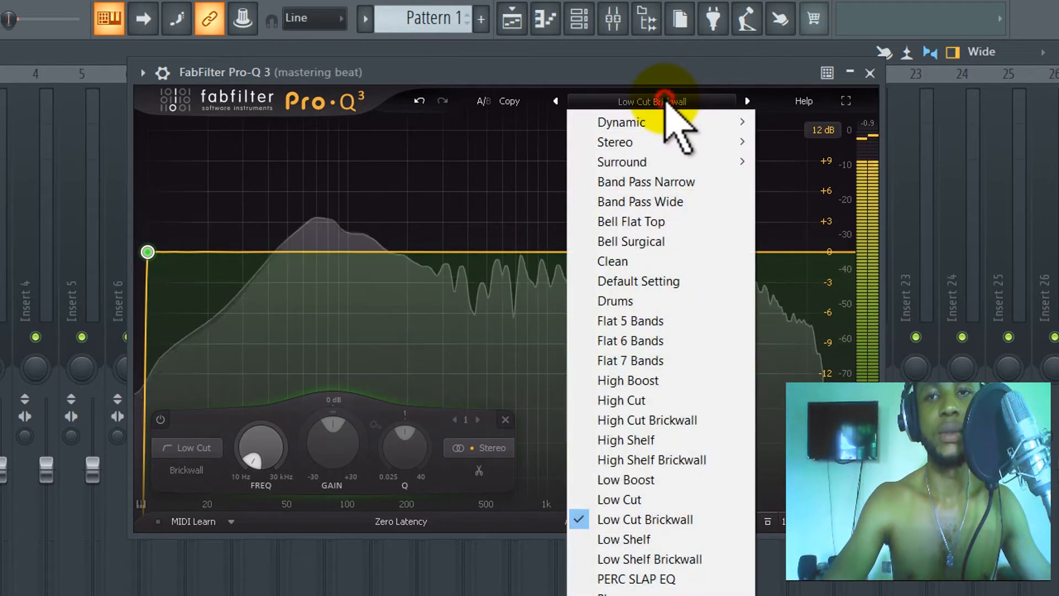
click(656, 67)
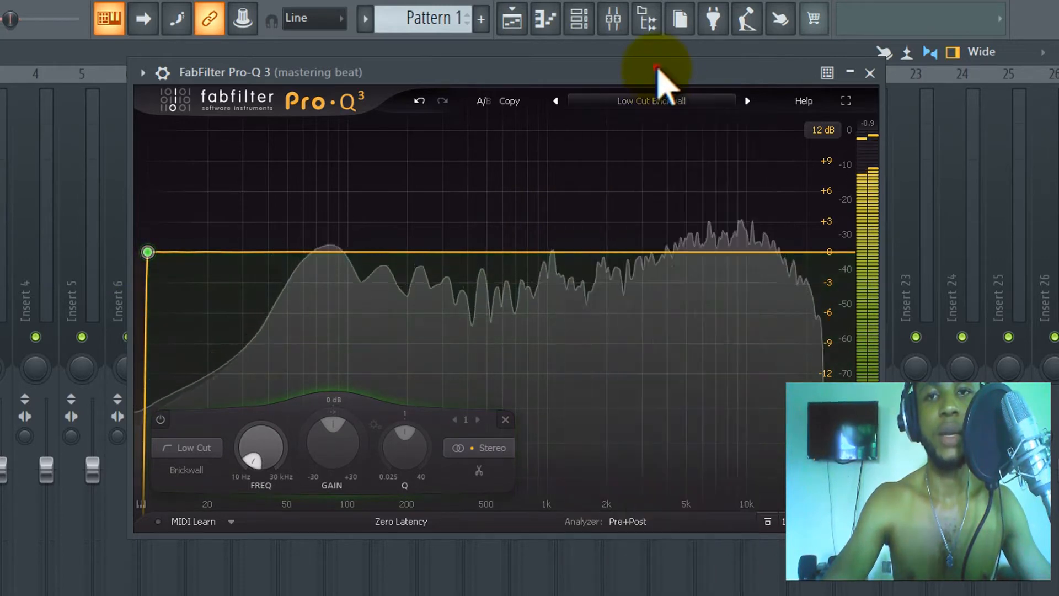
Step: Switch to the other A/B state, load the High Cut Brickwall preset and raise its cutoff to 30000 Hz
click(485, 101)
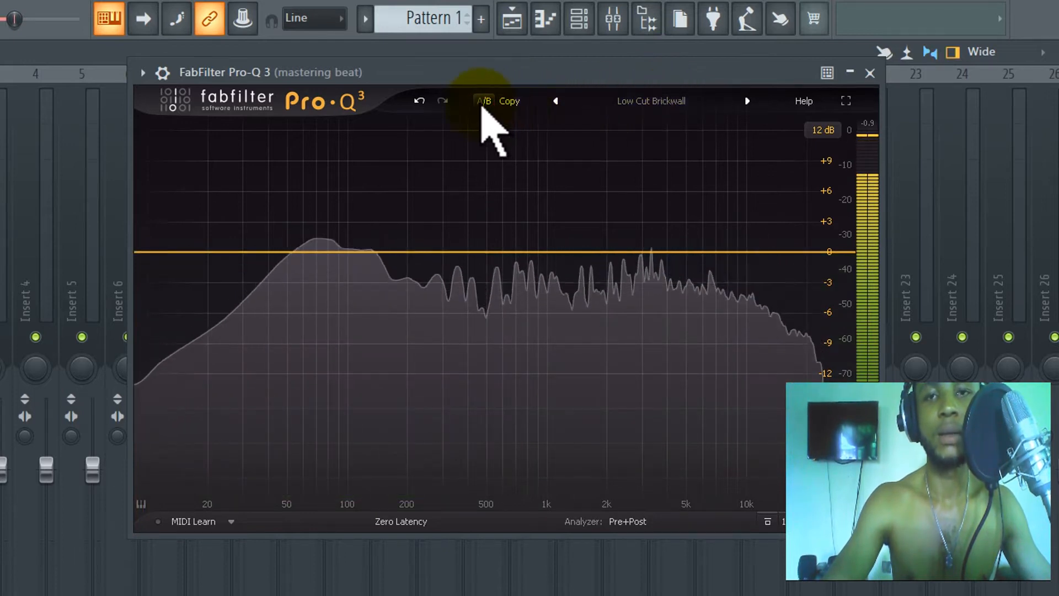
click(483, 105)
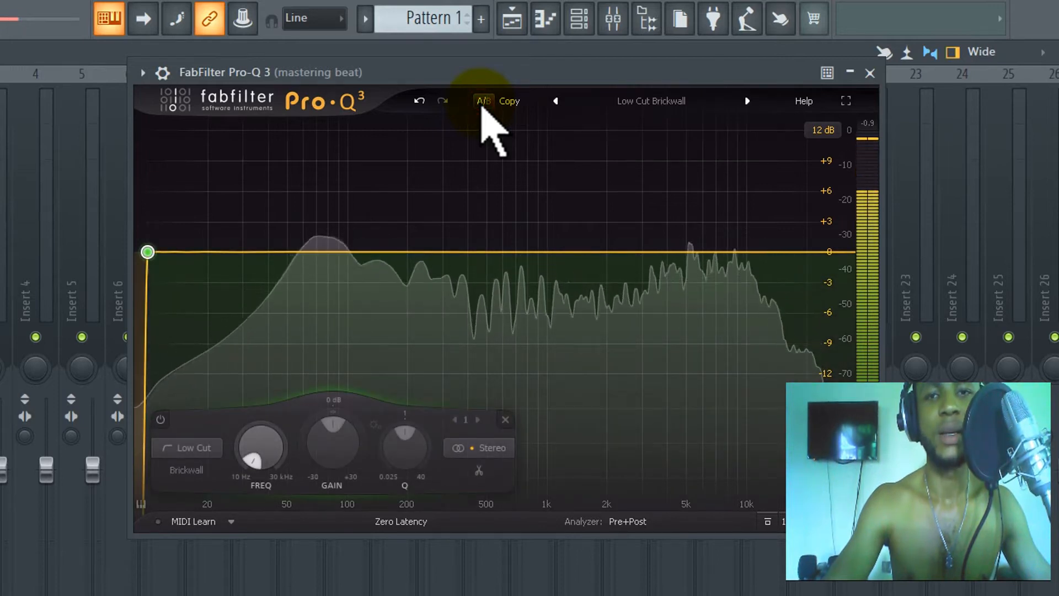
click(488, 101)
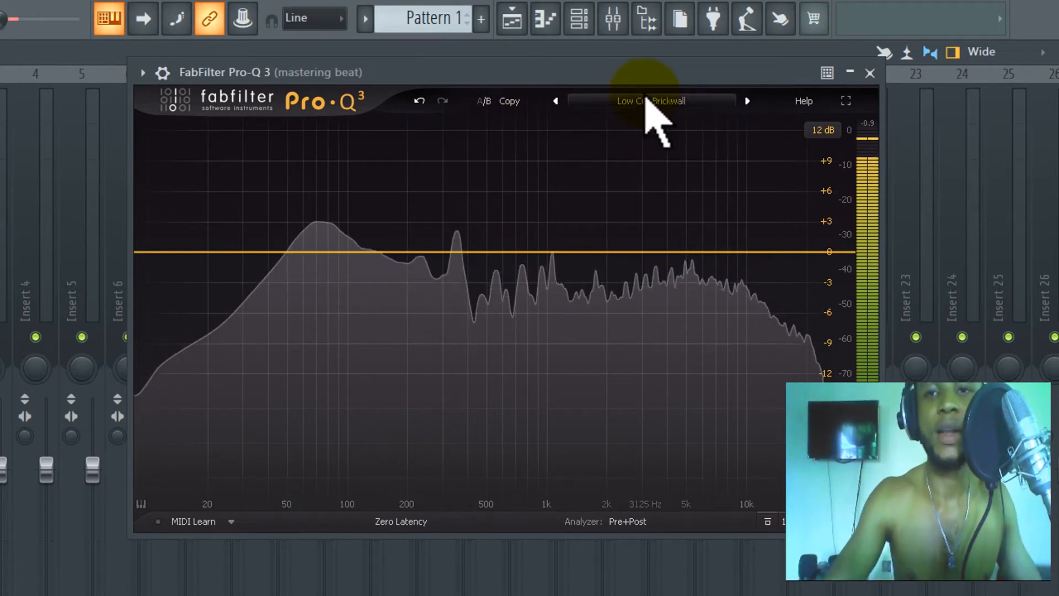
click(644, 100)
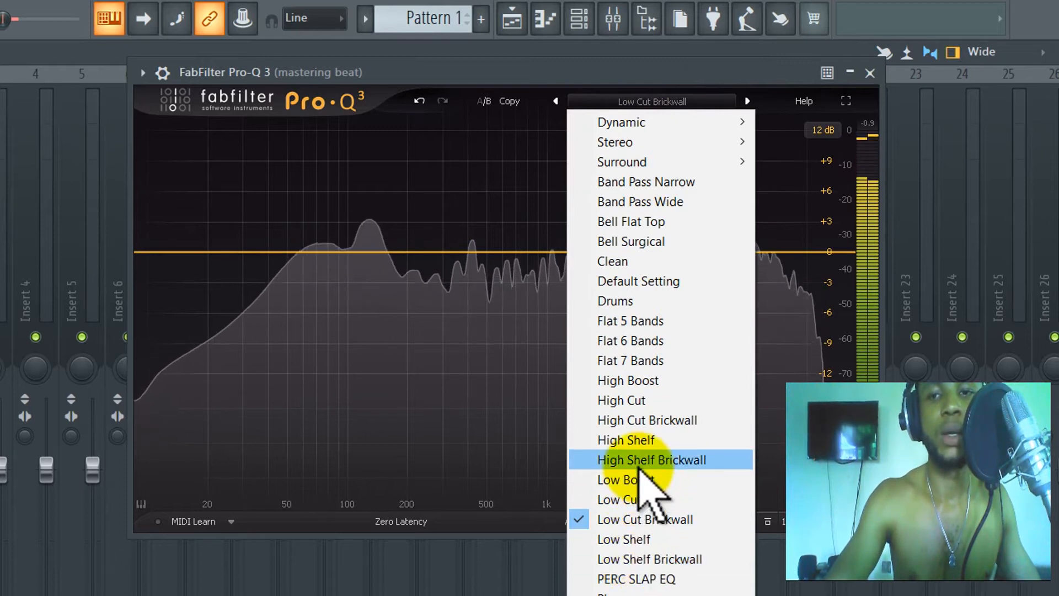
click(641, 420)
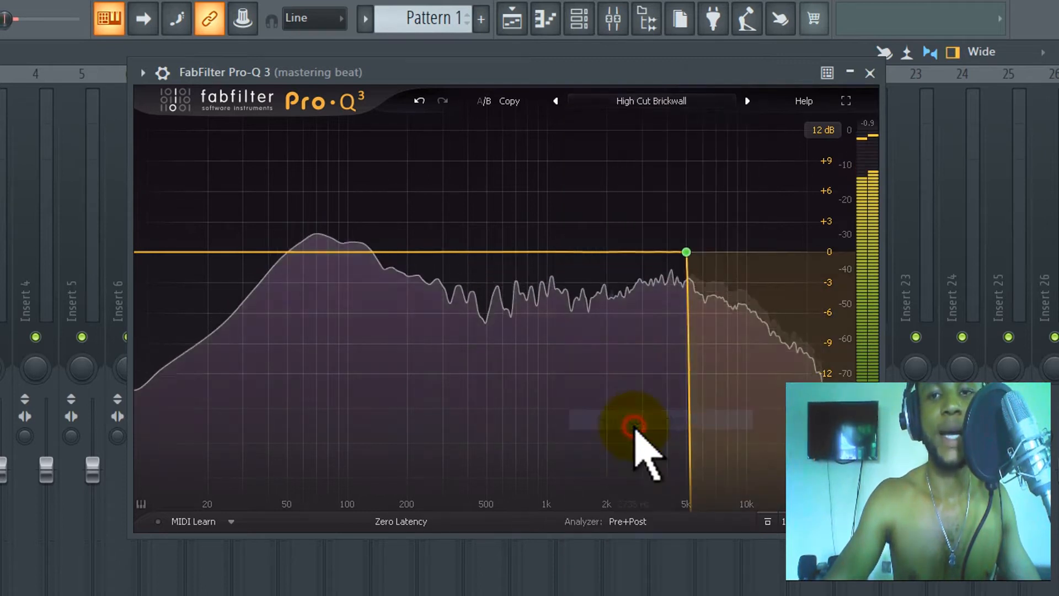
drag(686, 252, 968, 282)
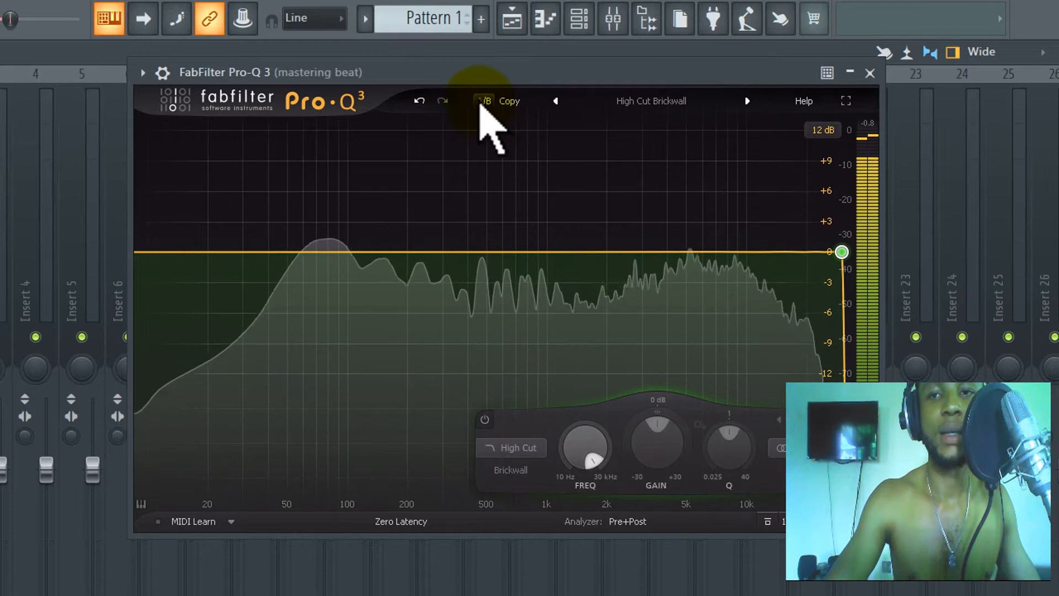
Step: Delete the low cut band from its A/B state and return to the High Cut Brickwall state
click(479, 102)
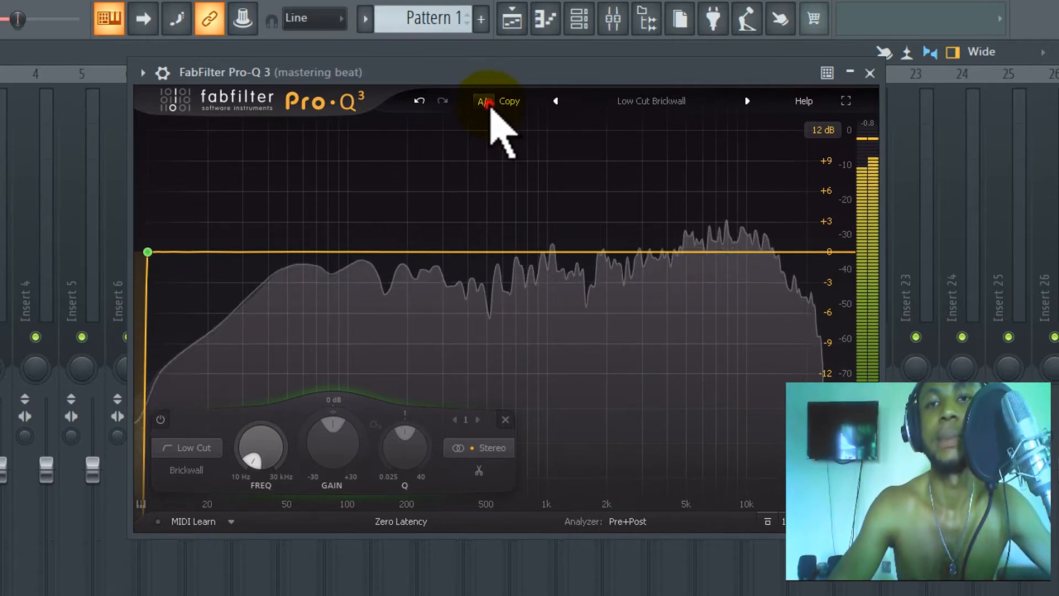
click(484, 101)
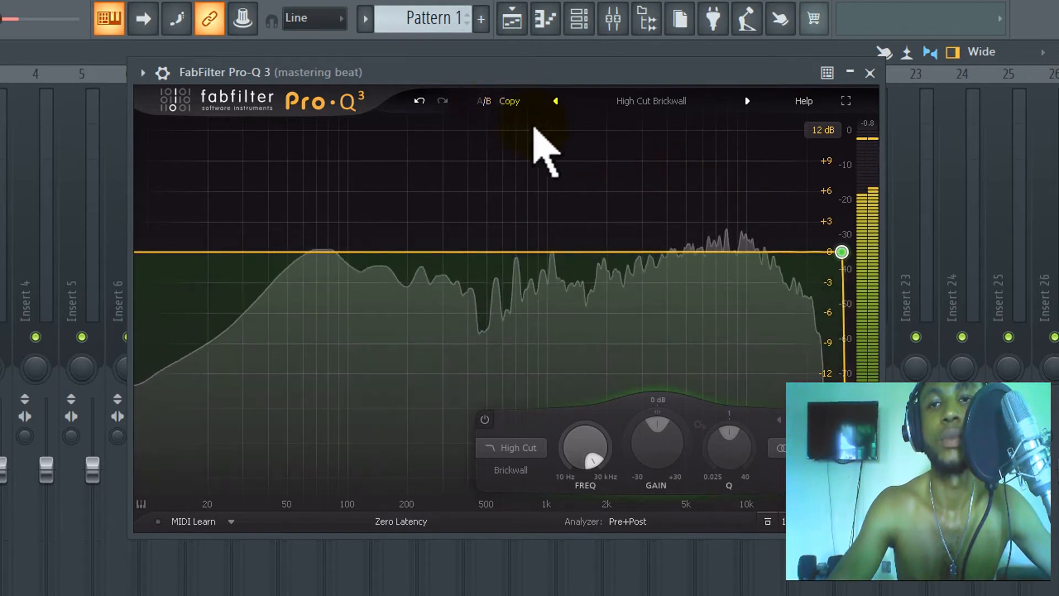
click(483, 101)
mouse_move(148, 251)
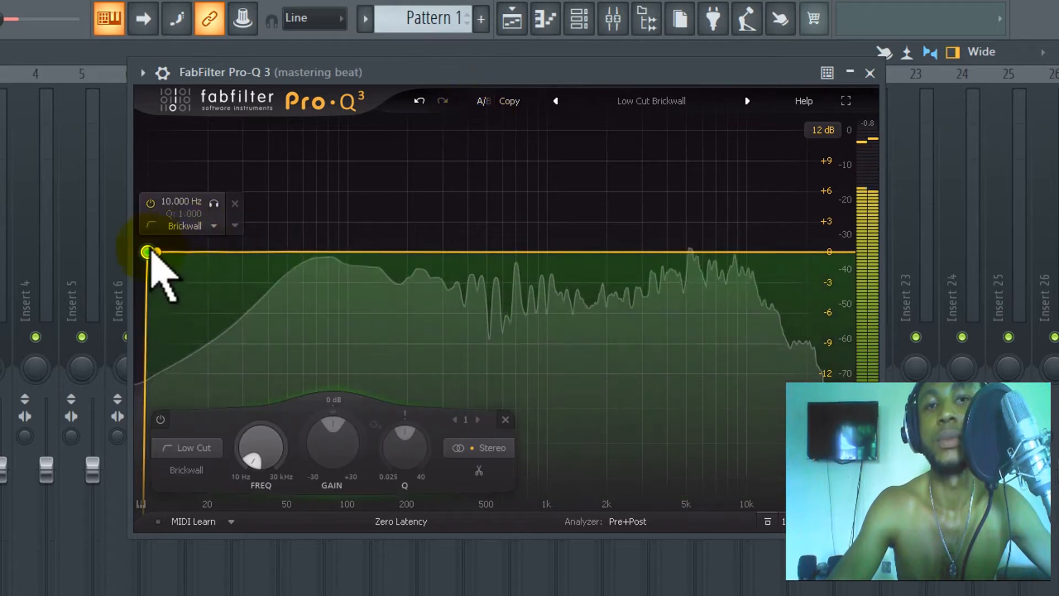
click(235, 204)
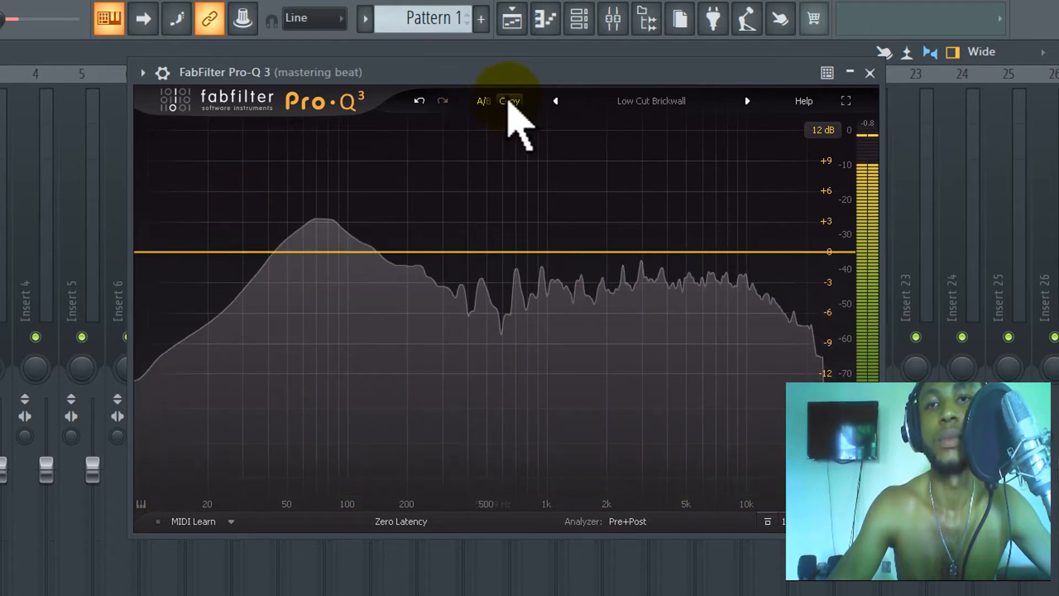
click(486, 103)
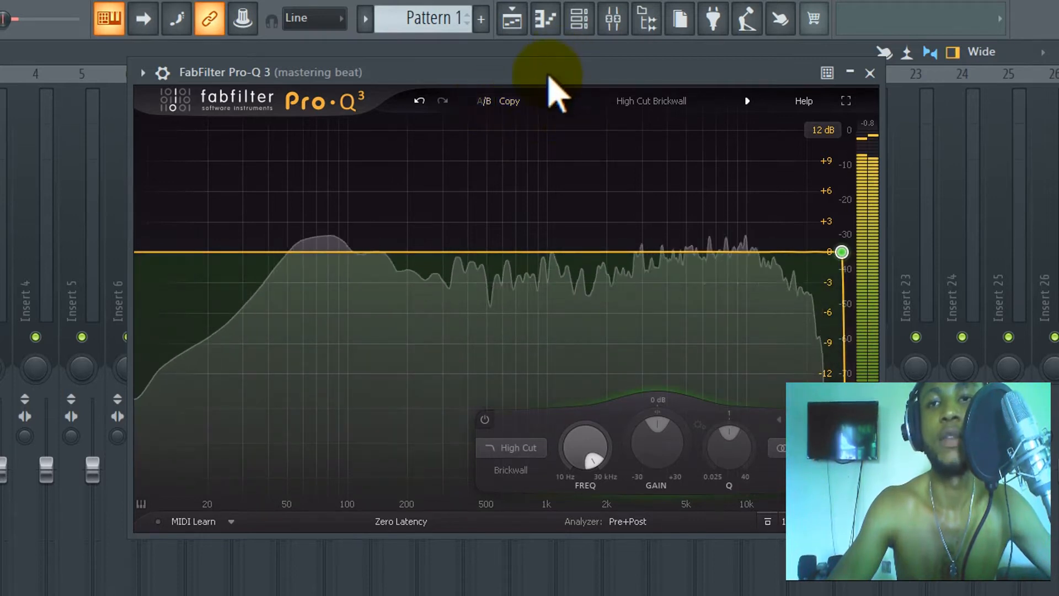
Step: Compare the emptied A/B state with the High Cut Brickwall state, ending on the High Cut Brickwall one
mouse_move(841, 252)
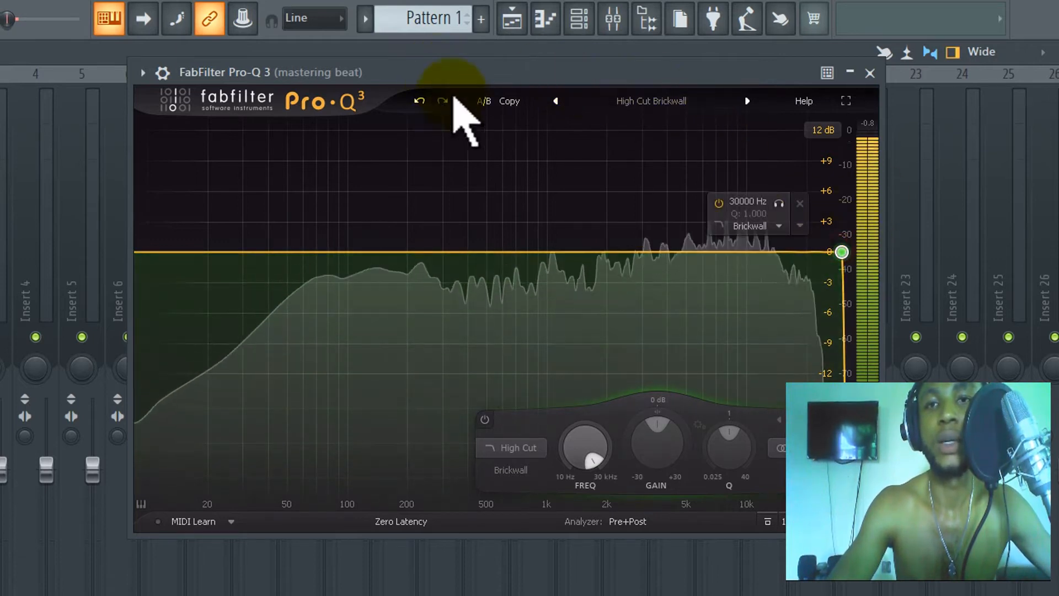
click(486, 103)
click(486, 102)
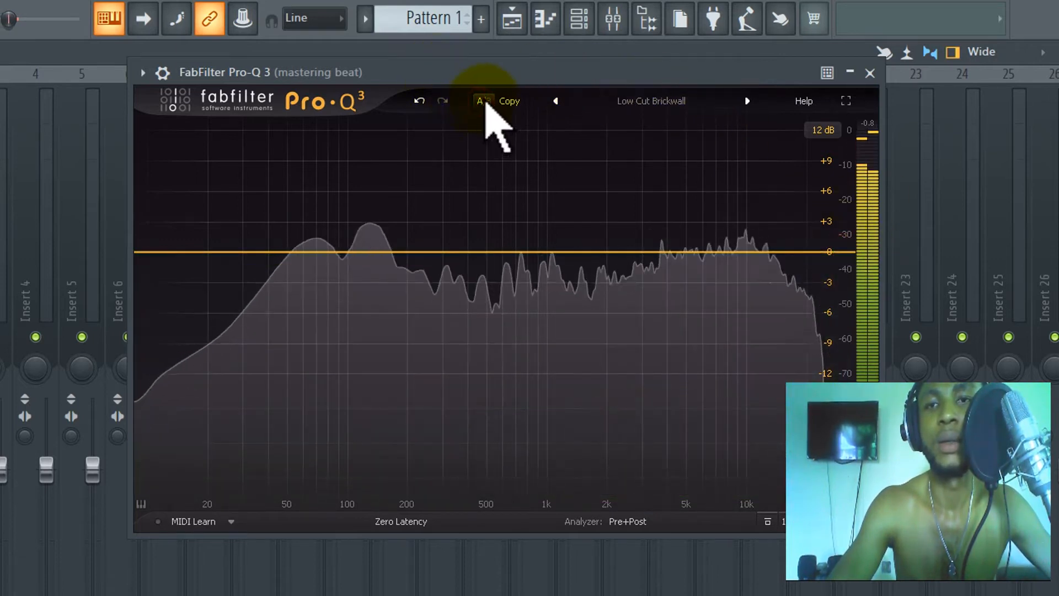
click(486, 102)
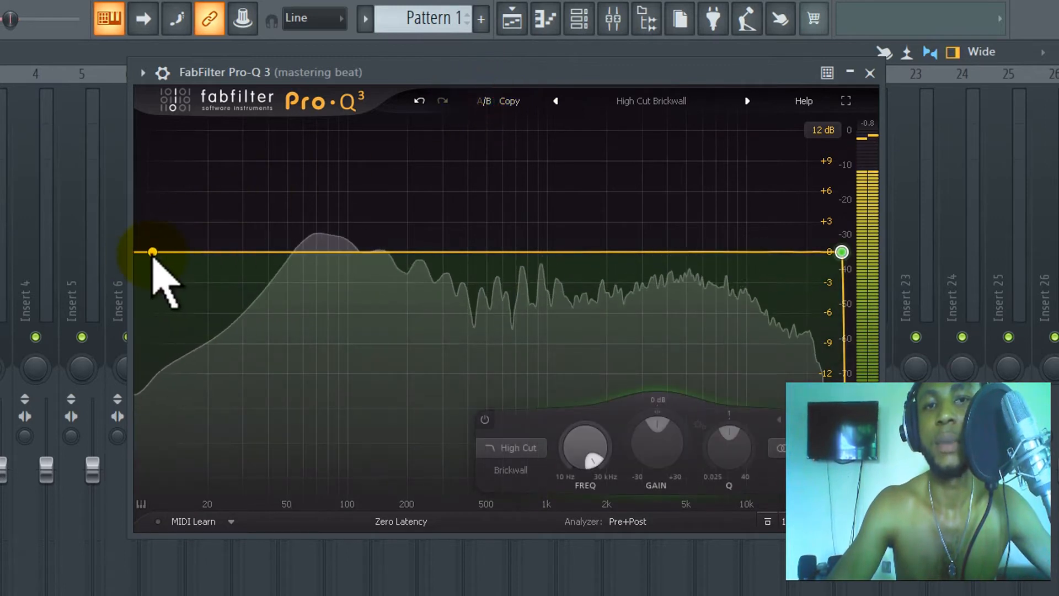
Step: Add a low cut band with a Brickwall slope beside the high cut and lower its cutoff to 10 Hz
click(152, 253)
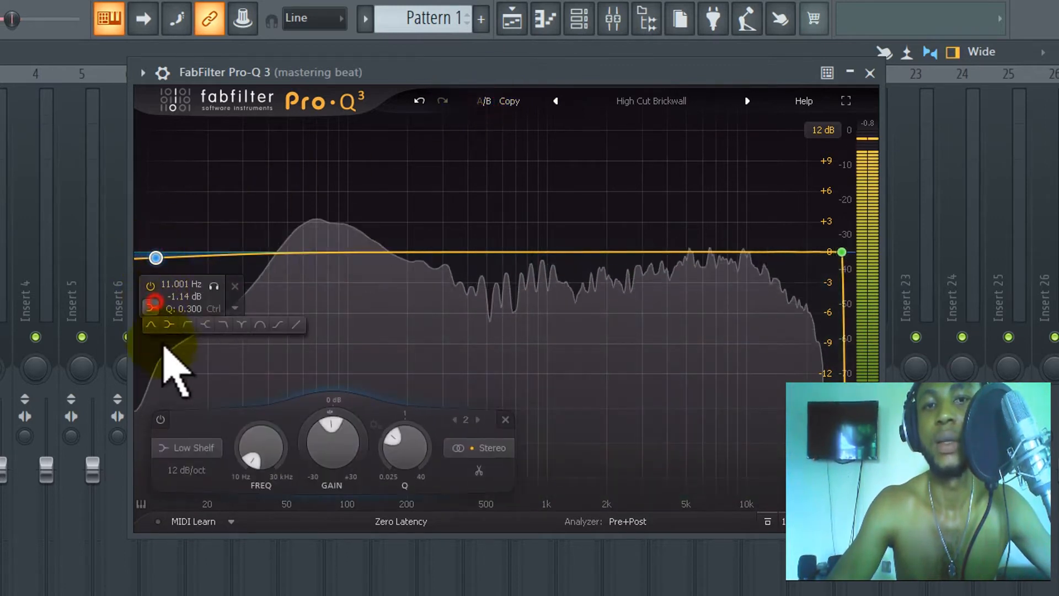
click(190, 323)
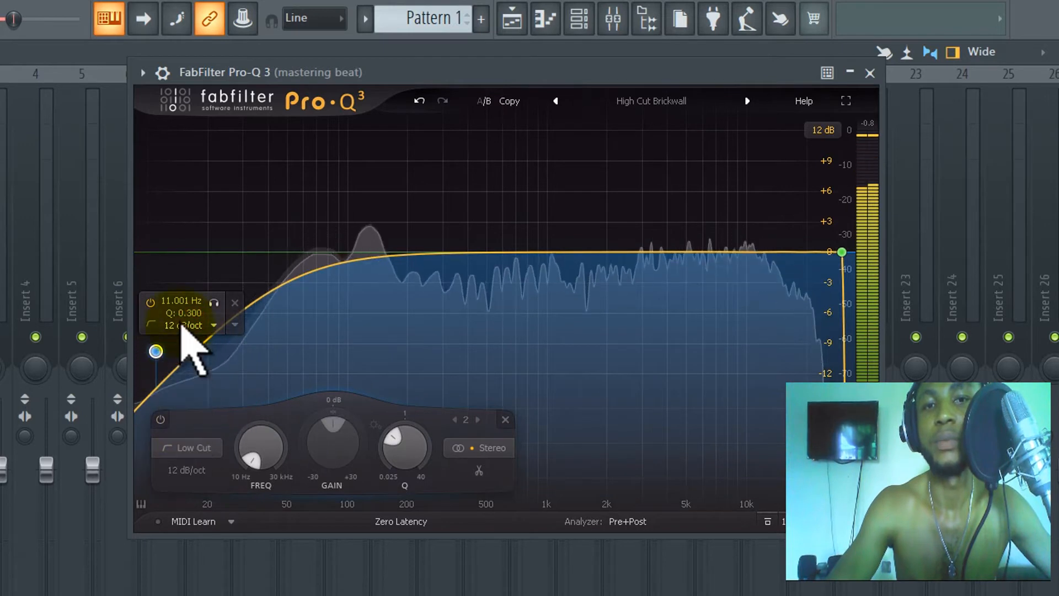
click(185, 326)
click(215, 523)
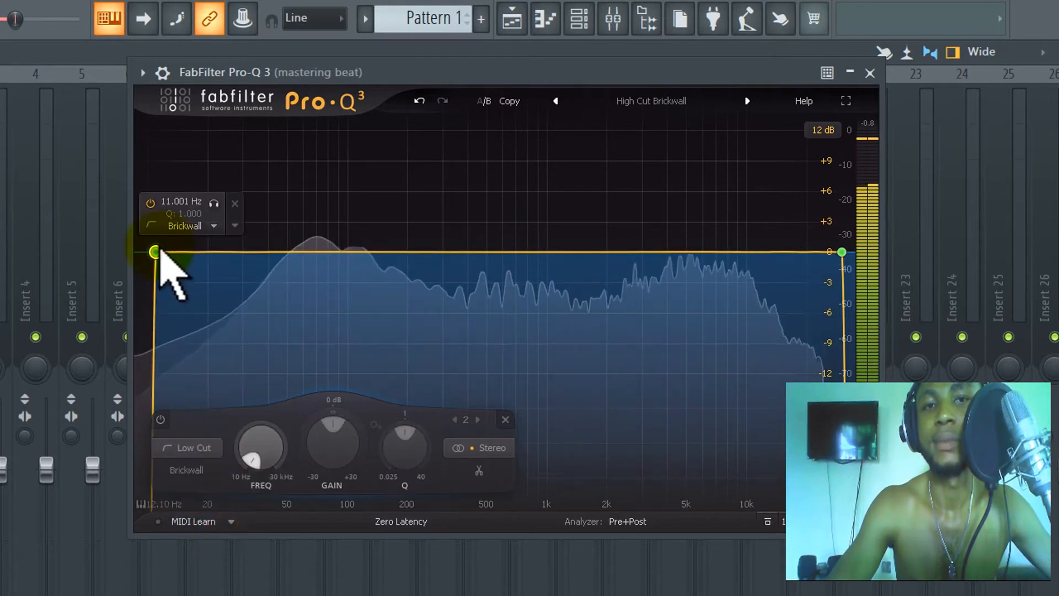
drag(157, 252, 107, 272)
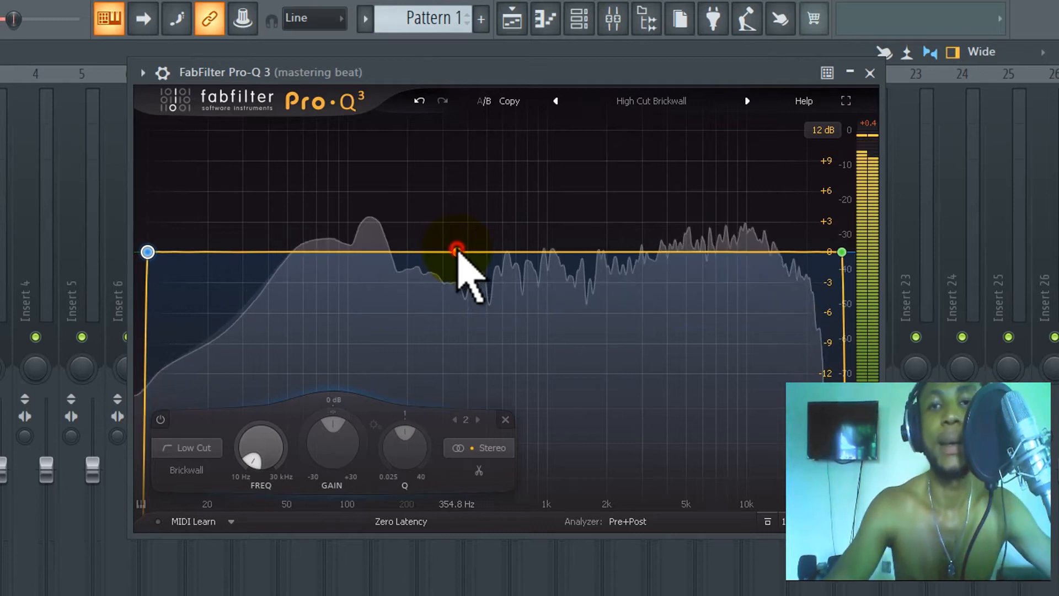
Step: Add a bell band at about 266 Hz with -0.57 dB gain and a Q of 3.101, and try its dynamic range
double_click(456, 249)
drag(456, 251, 436, 259)
scroll(435, 259, up, 3)
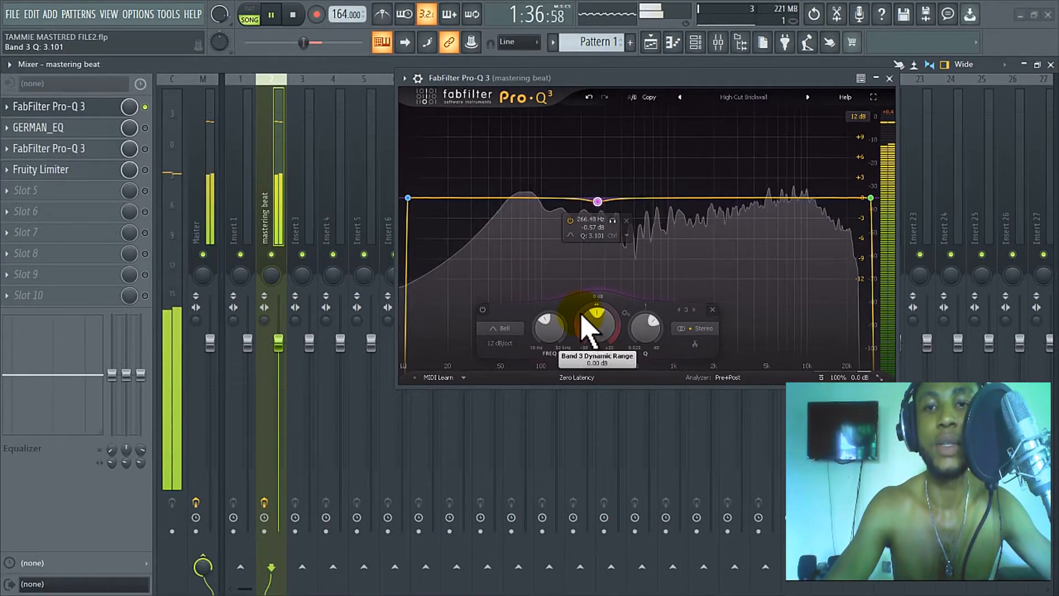
drag(406, 425, 411, 441)
drag(584, 325, 585, 318)
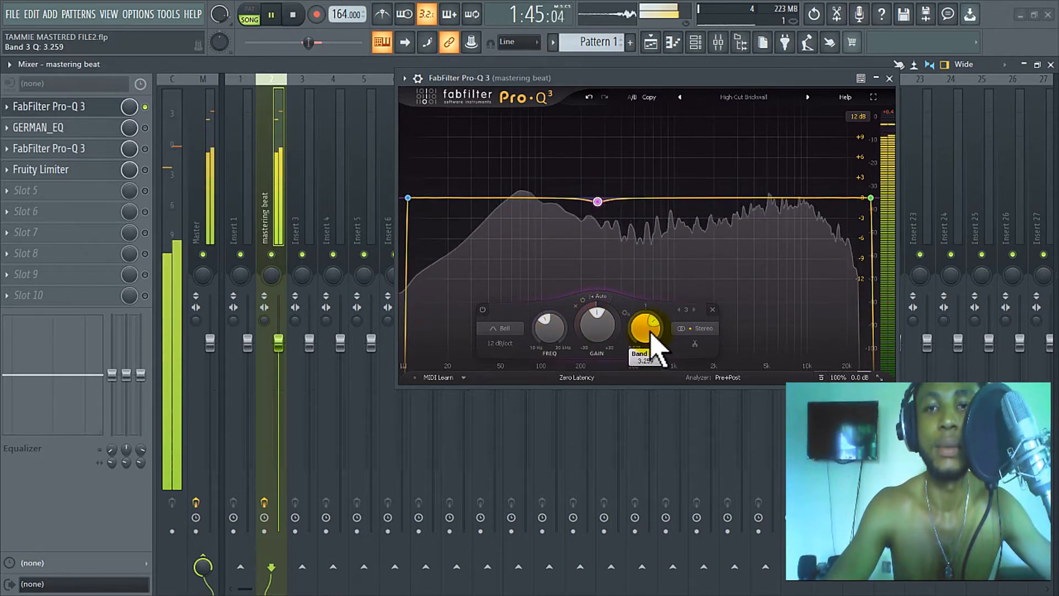
Step: Fine-tune the bell band's Q to 3.202 and its frequency to 267.64 Hz
scroll(652, 334, down, 2)
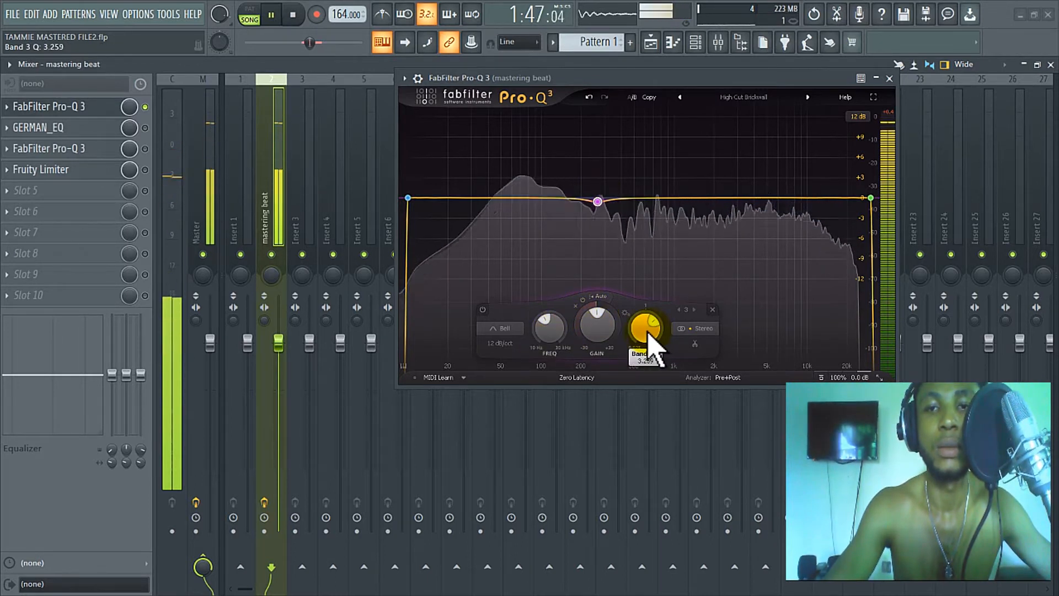
scroll(649, 335, up, 3)
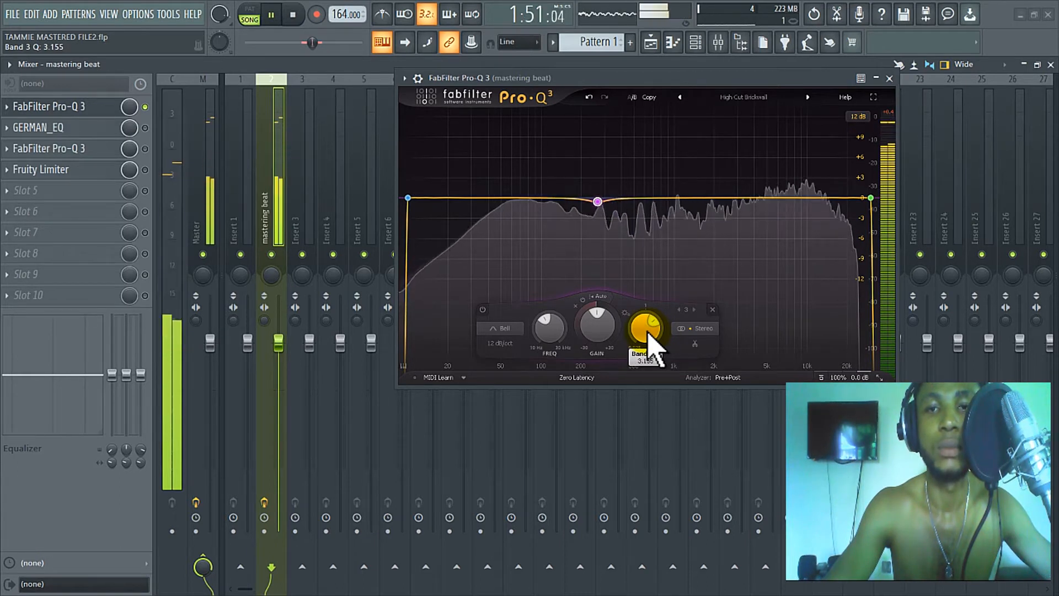
drag(648, 332, 635, 332)
scroll(545, 332, up, 2)
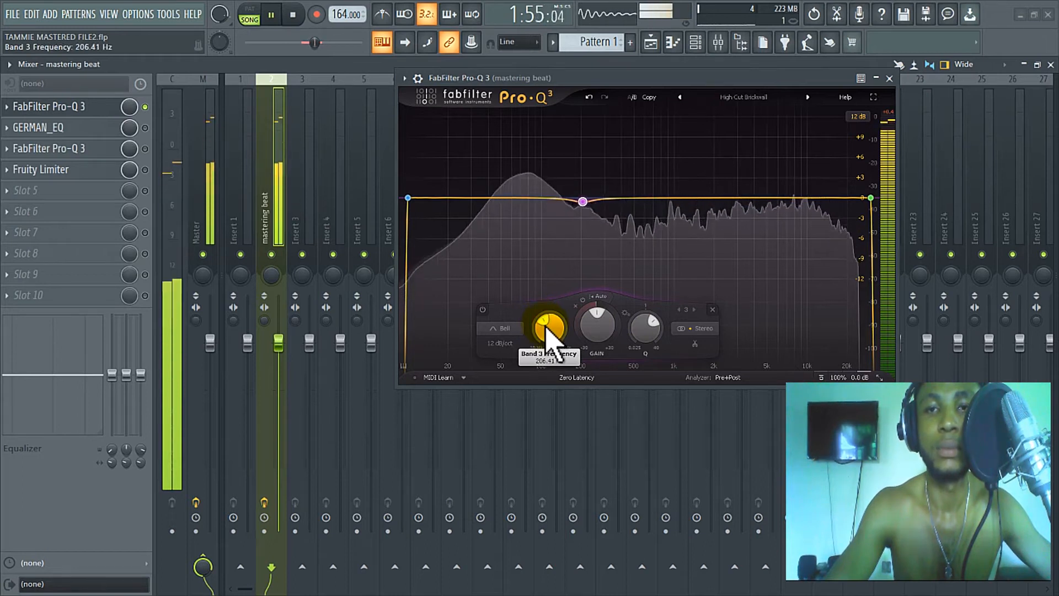
scroll(547, 329, up, 3)
scroll(547, 326, down, 2)
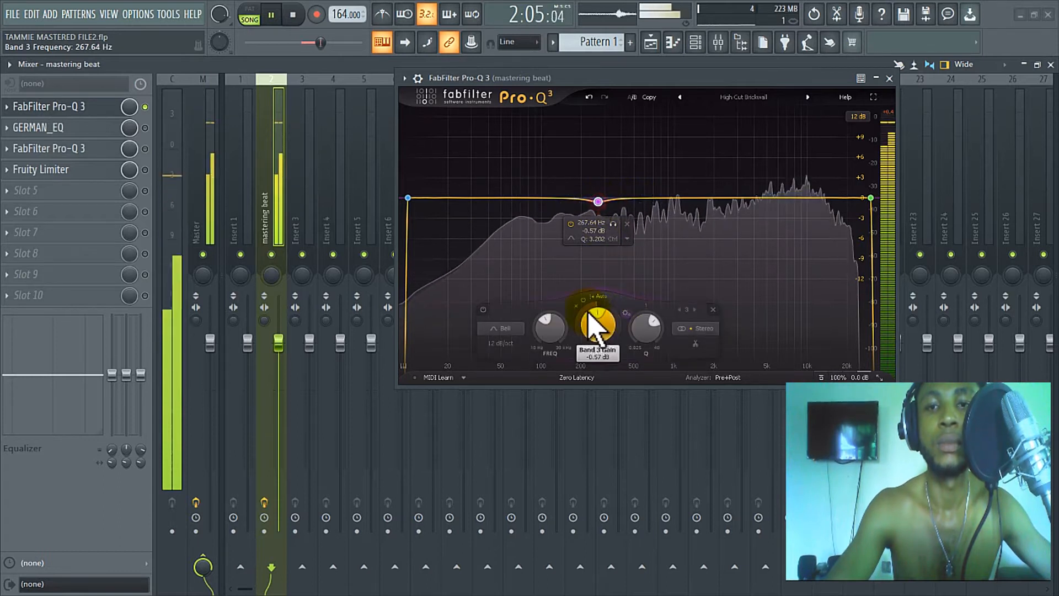
Step: Set the bell band's dynamic range to -0.66 dB and raise its frequency slightly
drag(584, 313, 585, 326)
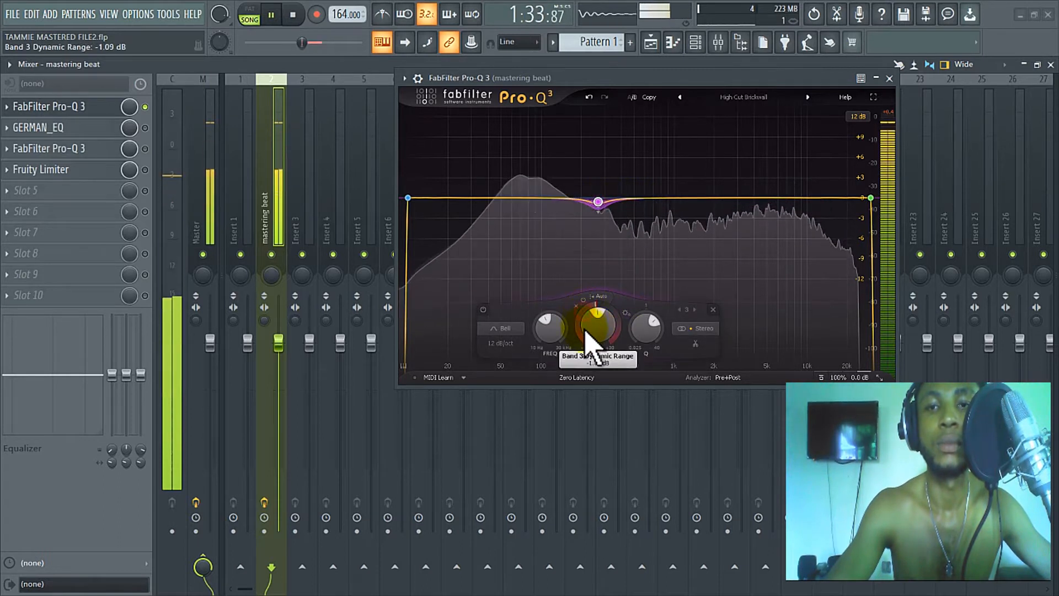
scroll(593, 339, down, 1)
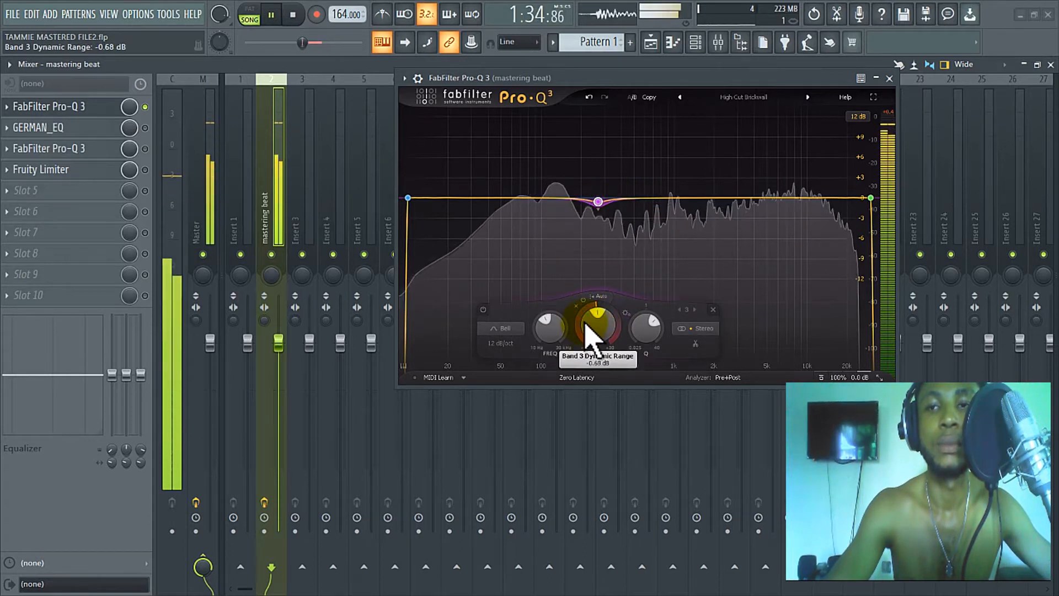
drag(585, 325, 585, 323)
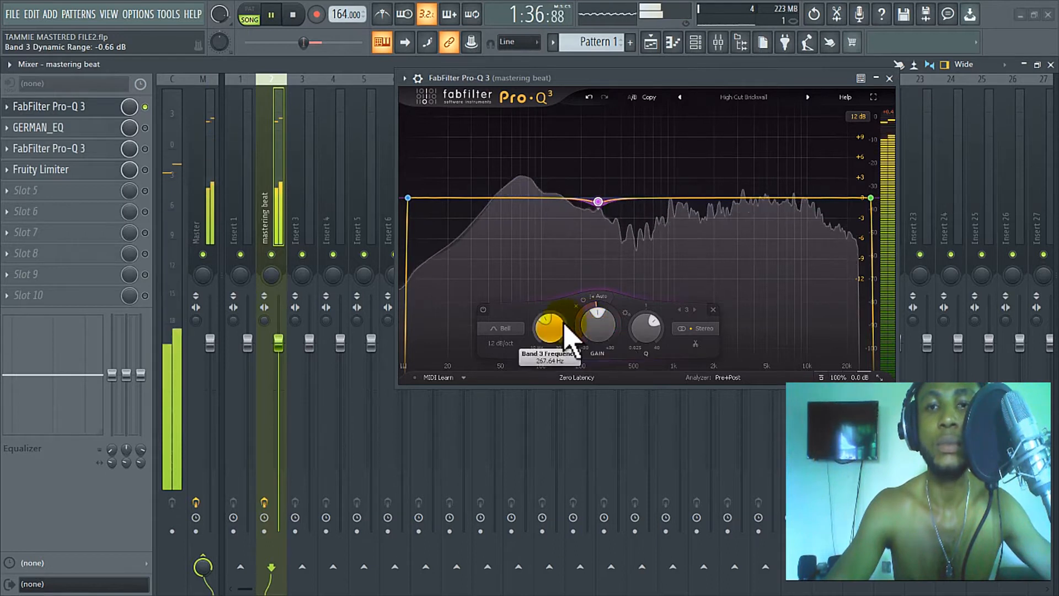
scroll(557, 325, up, 3)
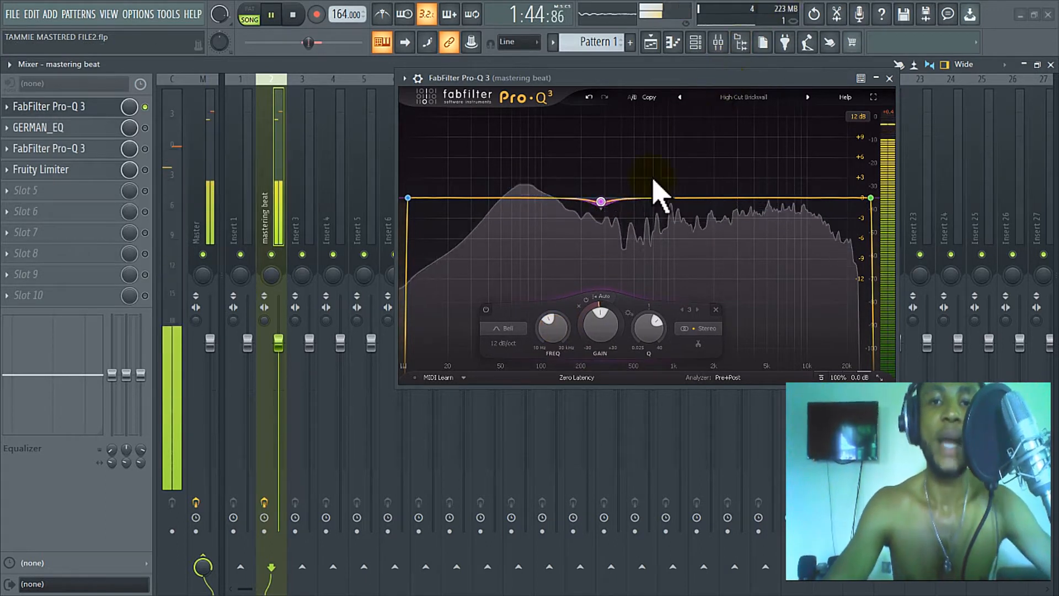
mouse_move(602, 203)
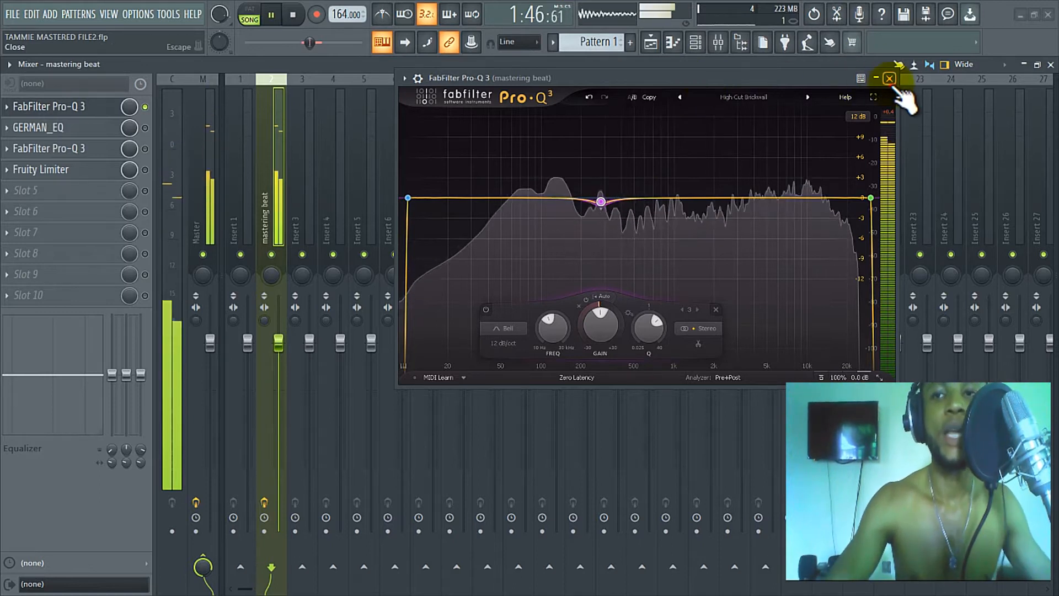
Step: Close the Pro-Q 3 editor and compare the beat with the first Pro-Q 3 bypassed and enabled
click(889, 78)
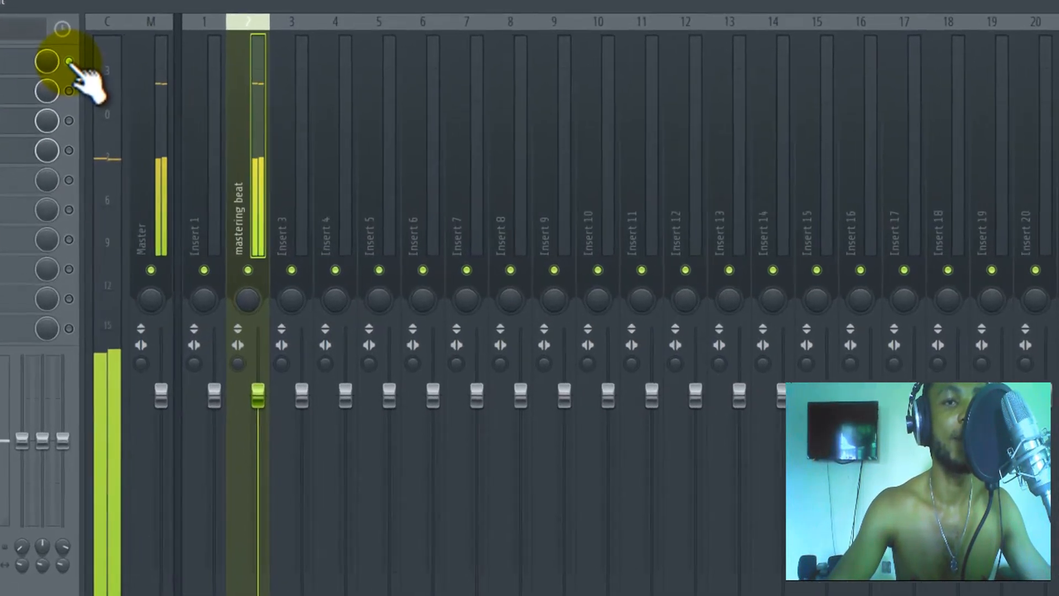
click(145, 107)
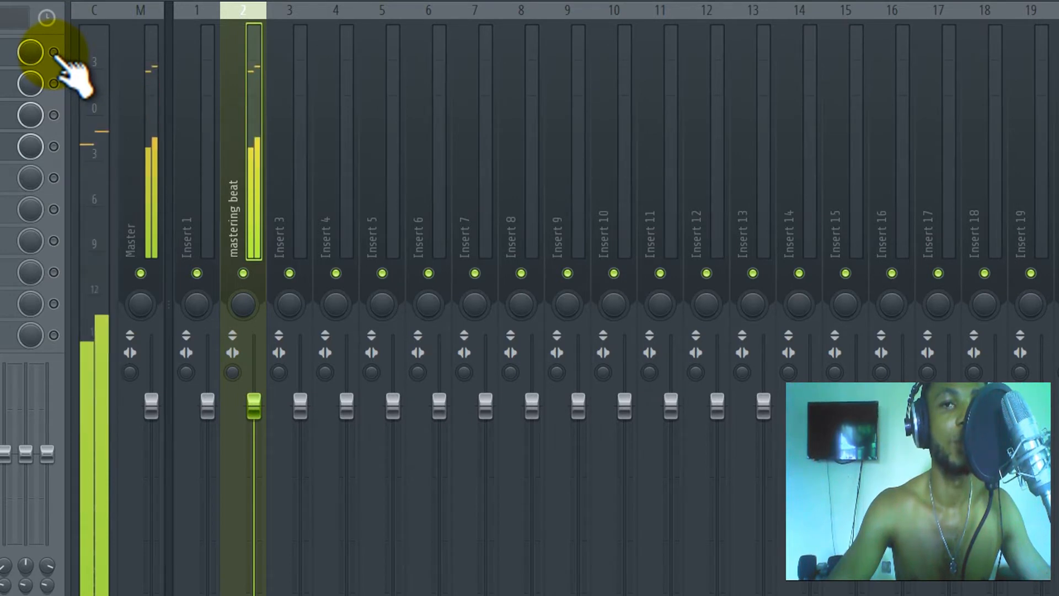
click(53, 52)
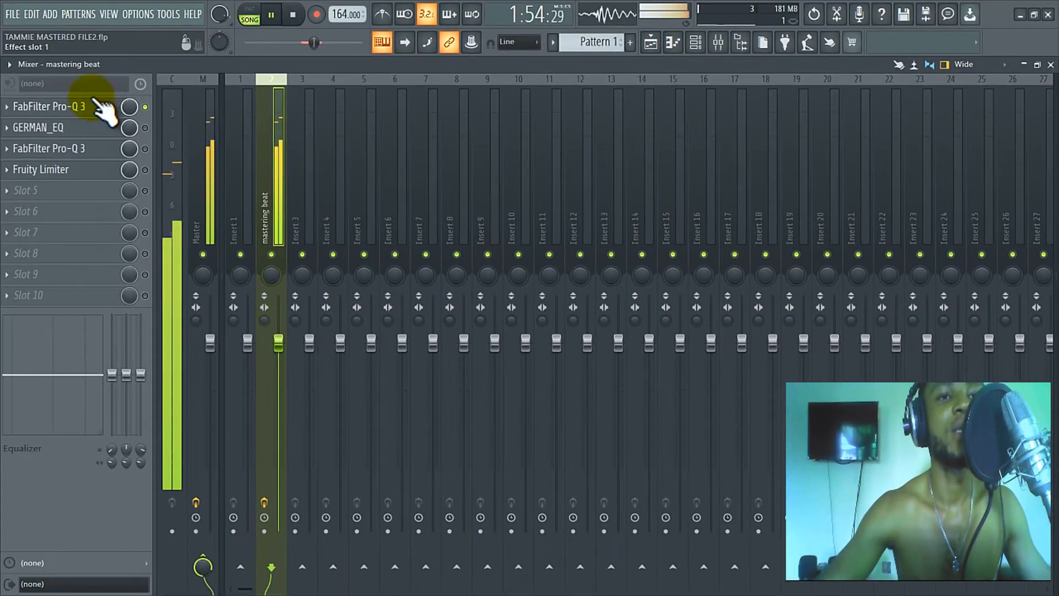
Step: Reopen the first Pro-Q 3, move its editor clear of the effect slots, and check its wrapper settings and options
click(117, 106)
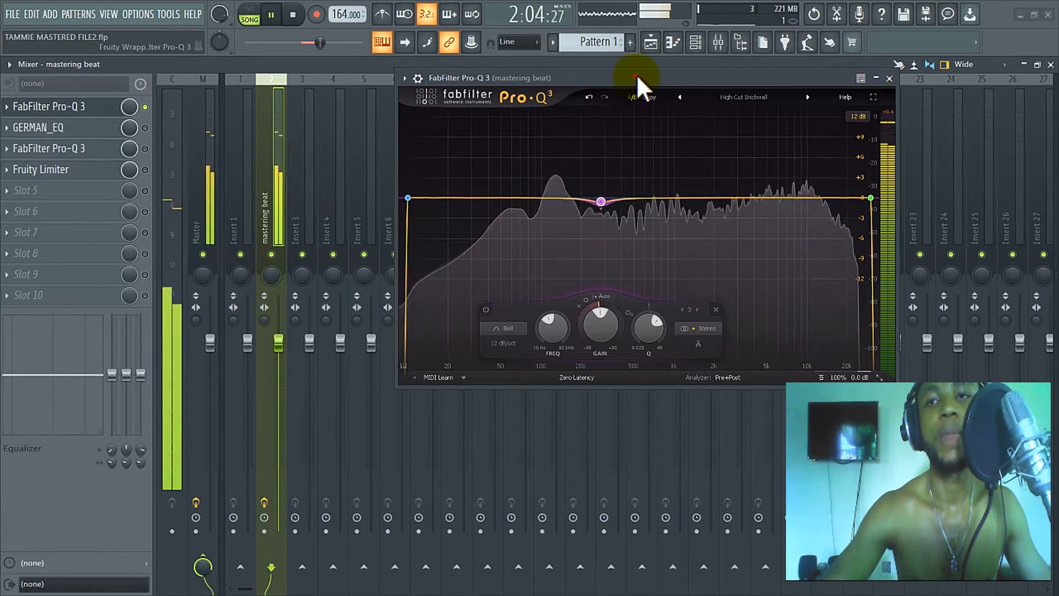
drag(636, 75, 802, 70)
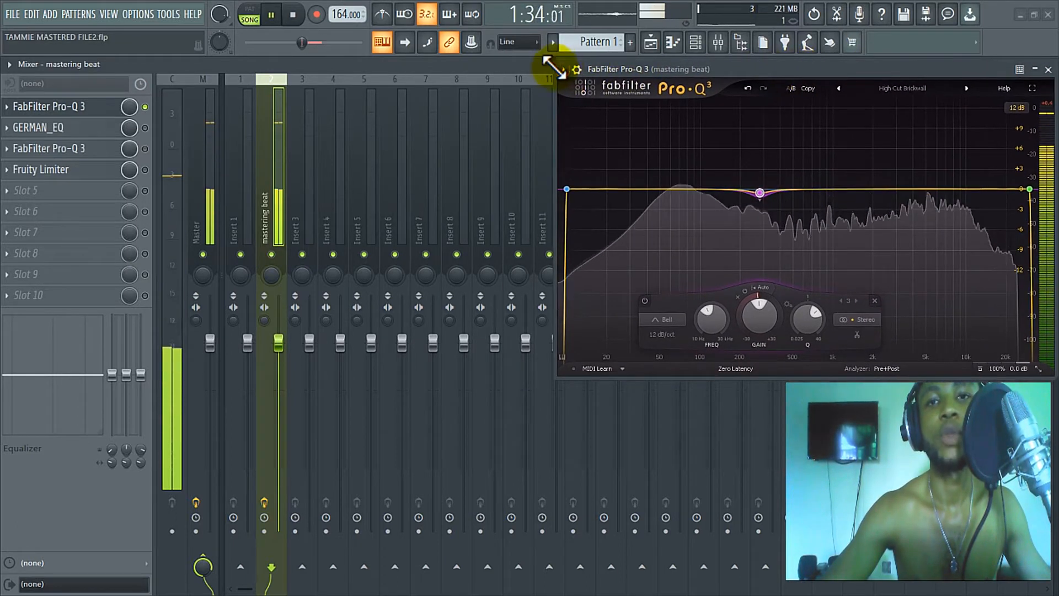
click(575, 69)
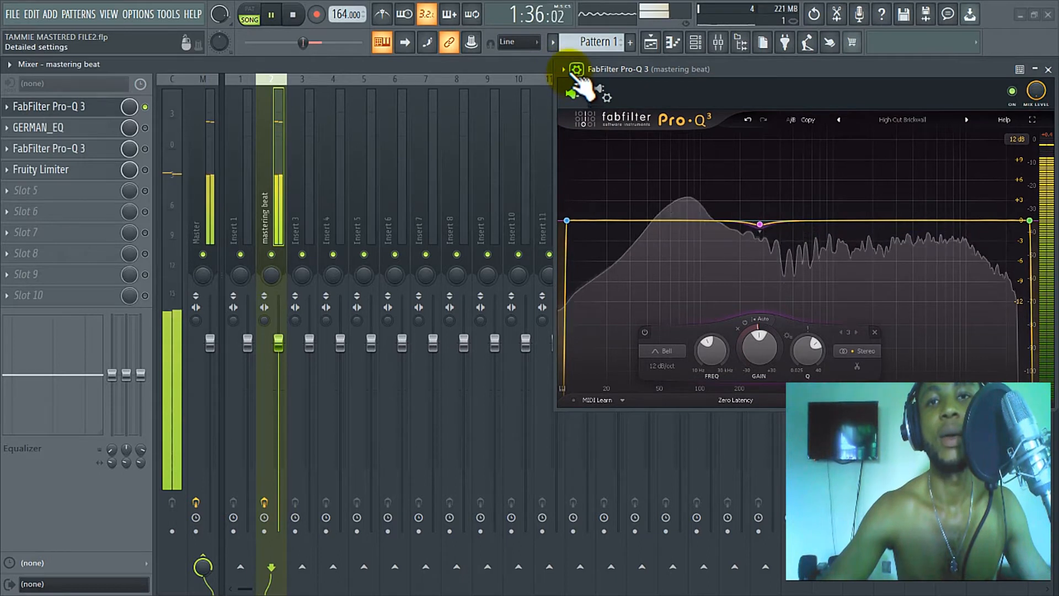
click(576, 69)
click(563, 70)
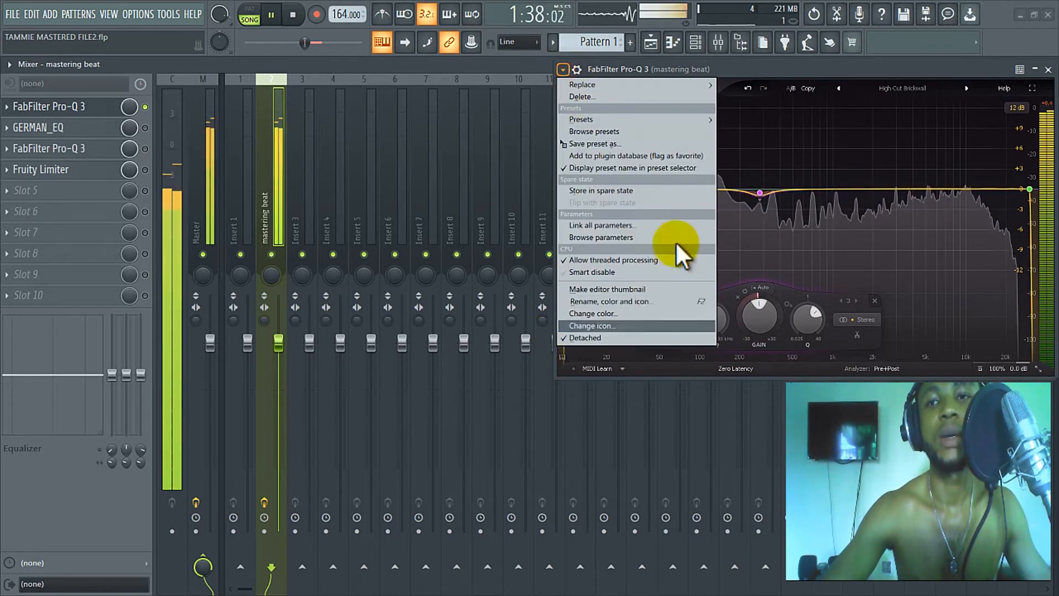
click(798, 69)
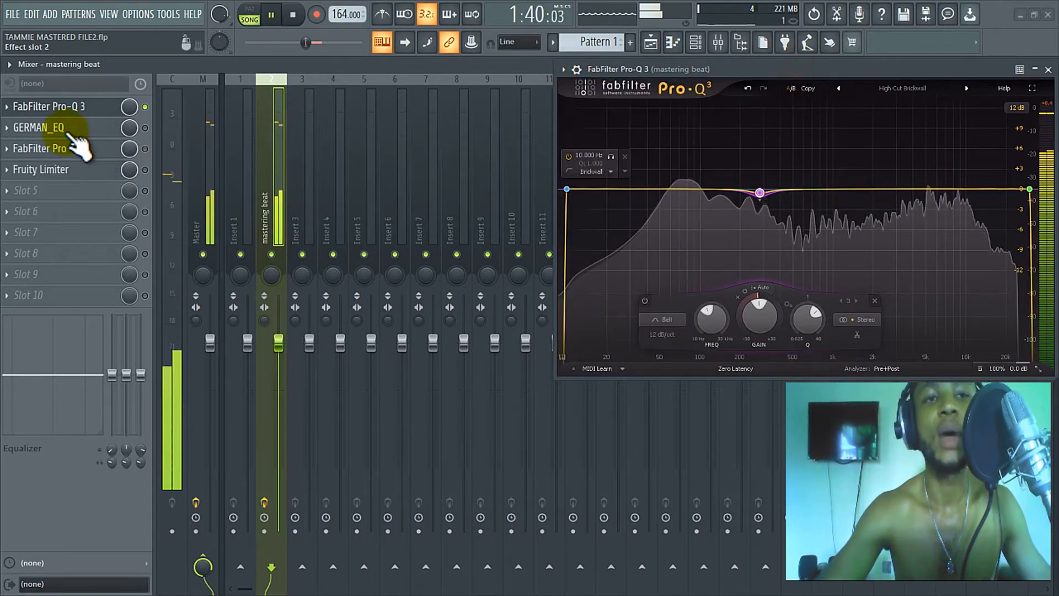
Step: Open GERMAN_EQ beside the Pro-Q 3 editor and display its patcher map
click(122, 128)
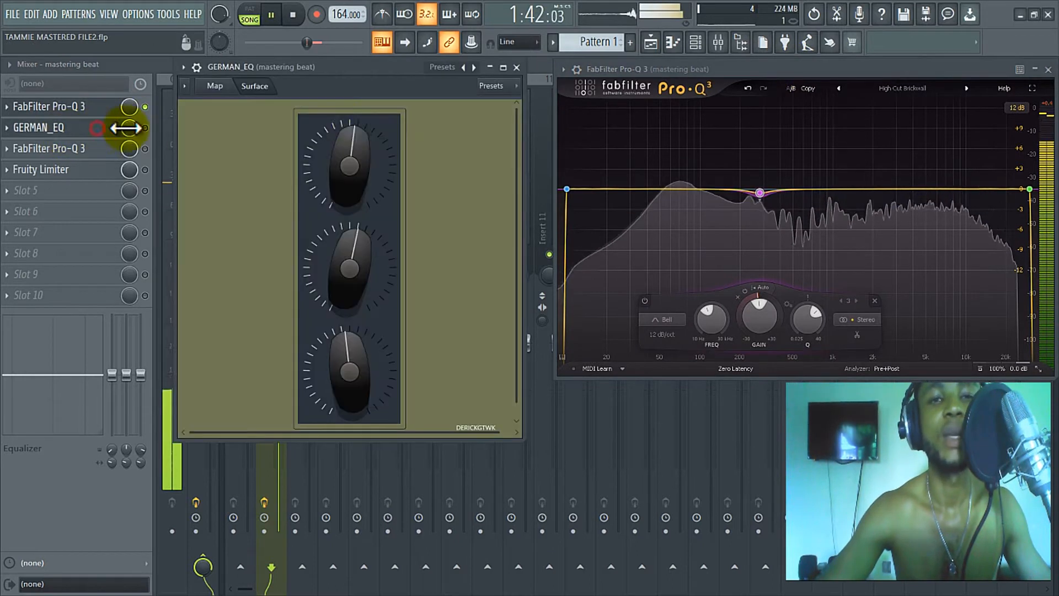
drag(380, 67, 406, 68)
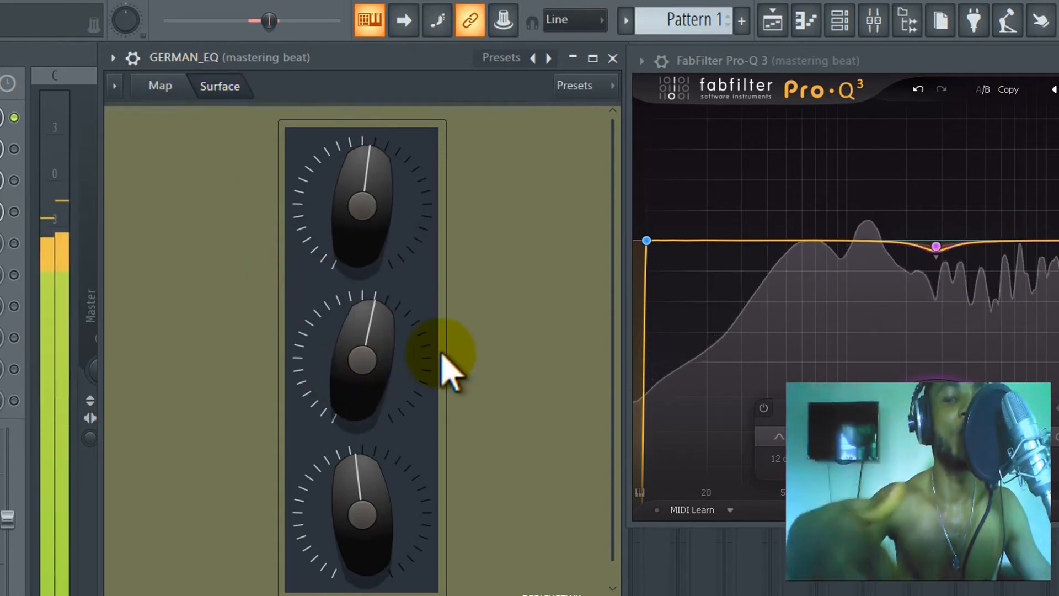
click(157, 87)
drag(418, 56, 307, 56)
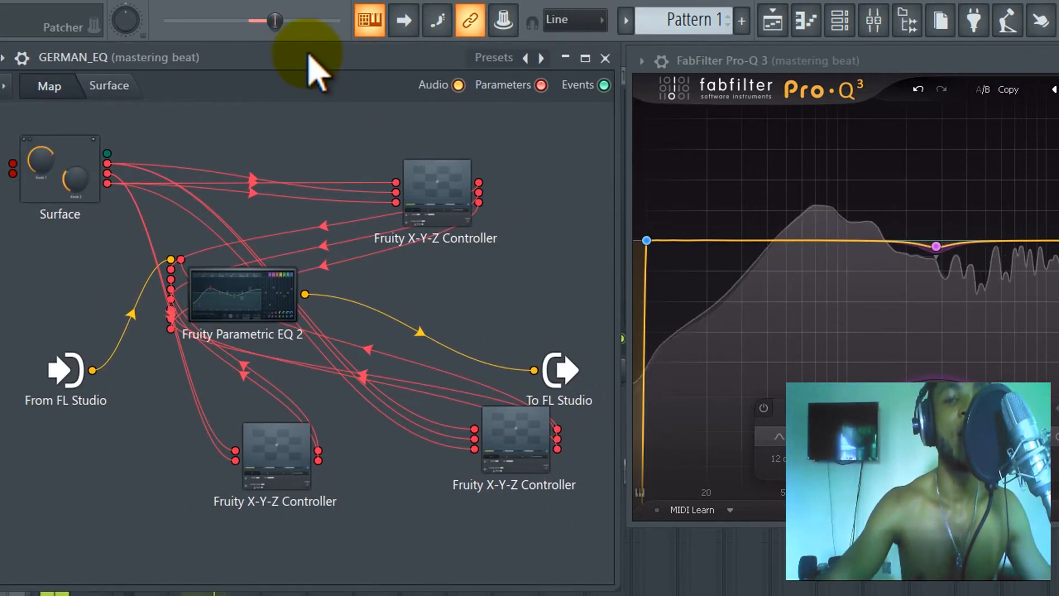
Step: Reposition the Surface and upper Fruity X-Y-Z Controller modules in the map, checking the control surface in between
drag(403, 161, 300, 138)
click(44, 172)
drag(70, 154, 61, 107)
drag(371, 189, 386, 150)
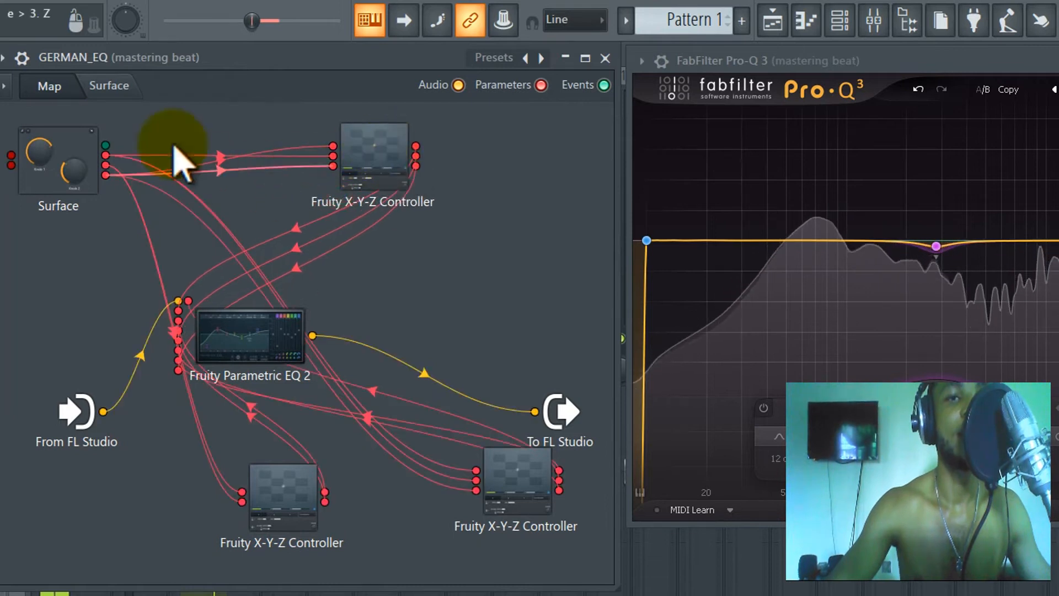
click(110, 86)
click(49, 86)
Step: Rearrange Fruity Parametric EQ 2, the FL Studio input and output, and the lower X-Y-Z Controllers into a clearer layout
drag(270, 338, 330, 295)
drag(52, 435, 65, 365)
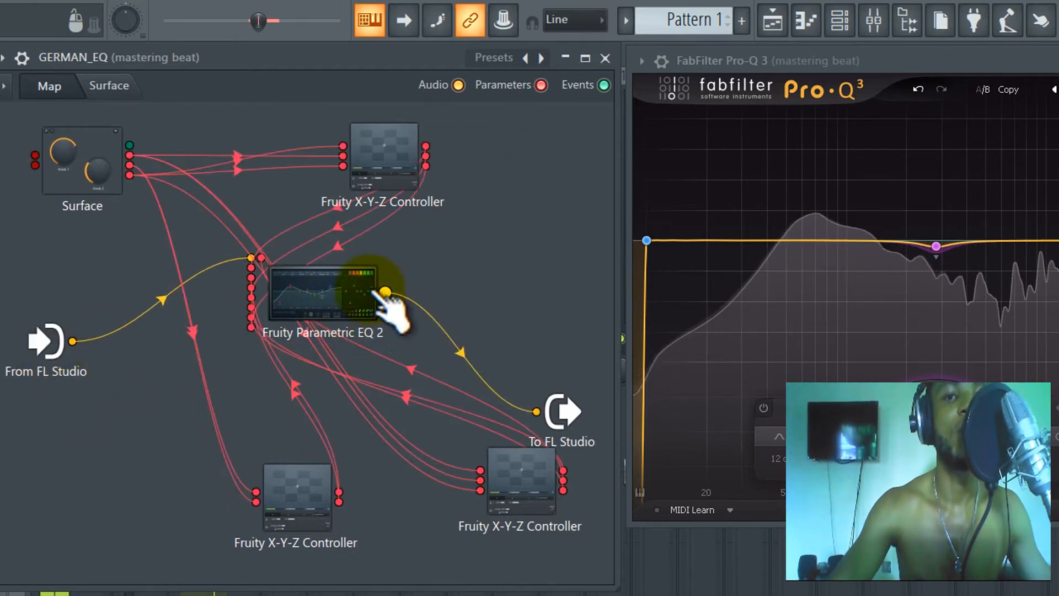
mouse_move(344, 292)
mouse_down()
mouse_move(317, 276)
mouse_move(333, 285)
mouse_up()
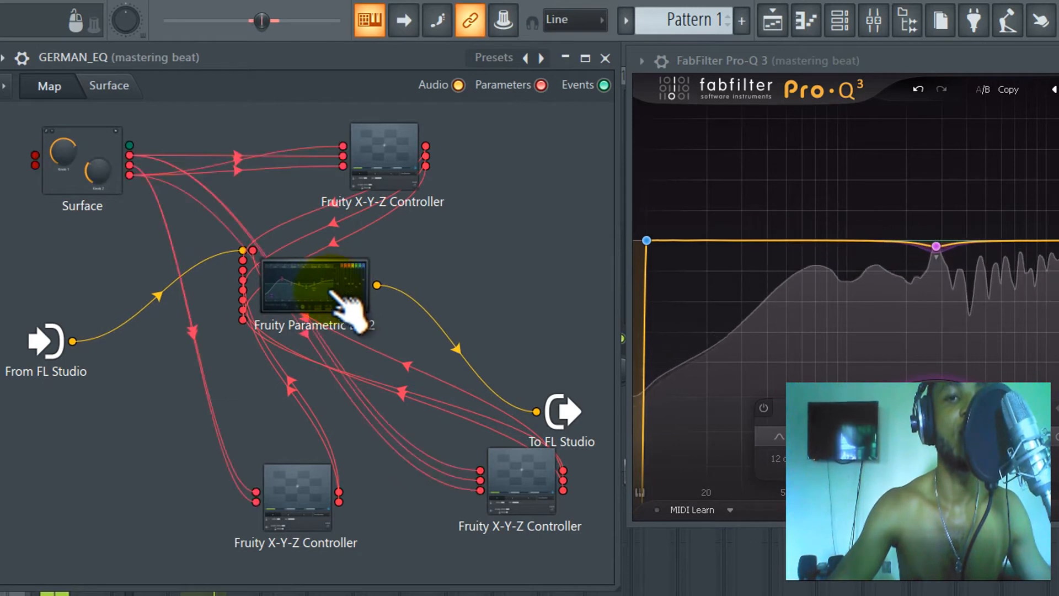
drag(595, 427, 574, 264)
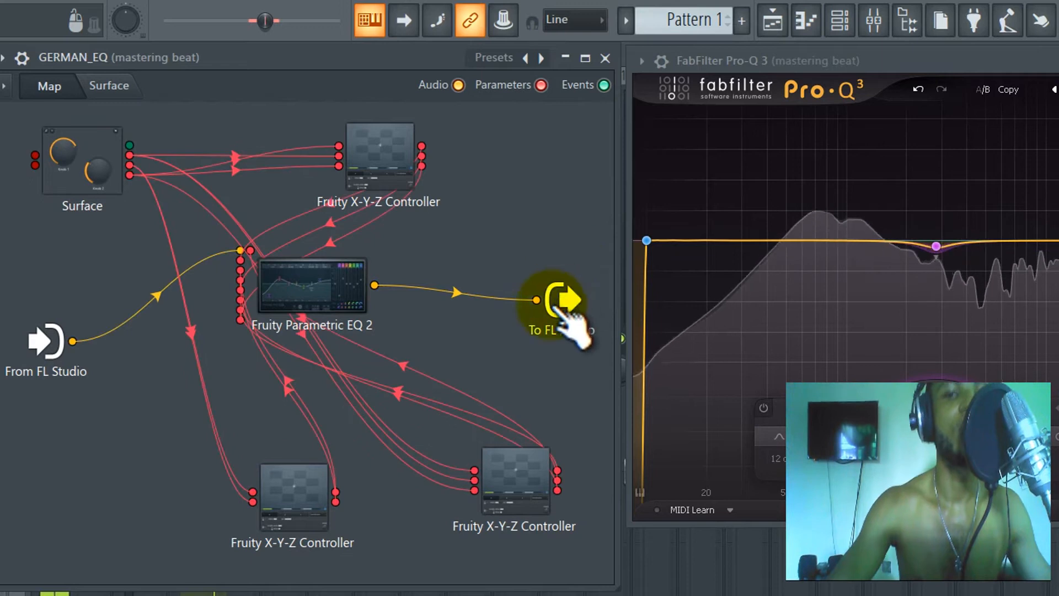
drag(283, 493, 169, 463)
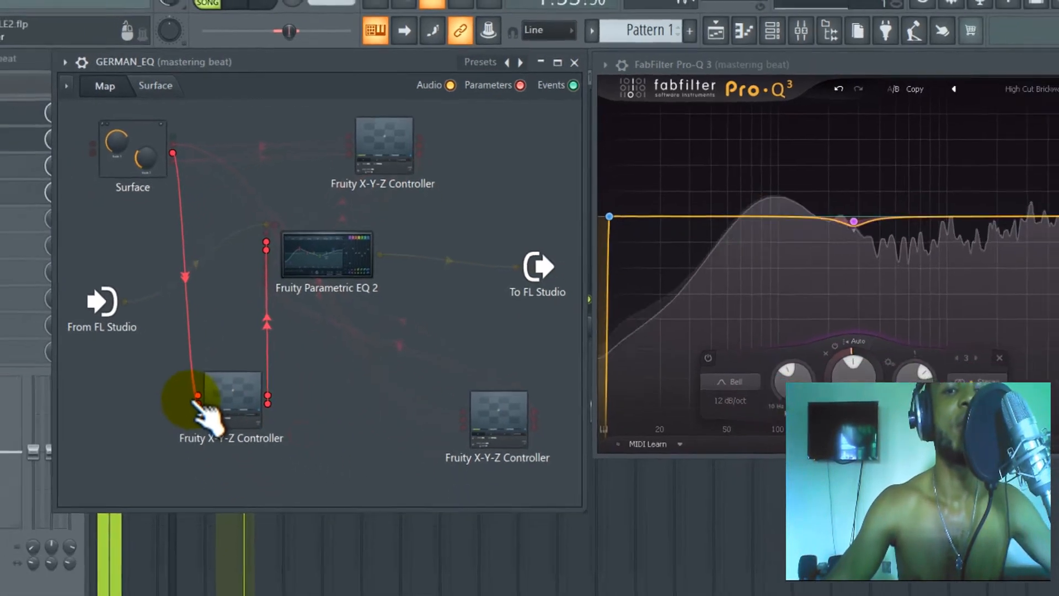
drag(521, 478, 398, 456)
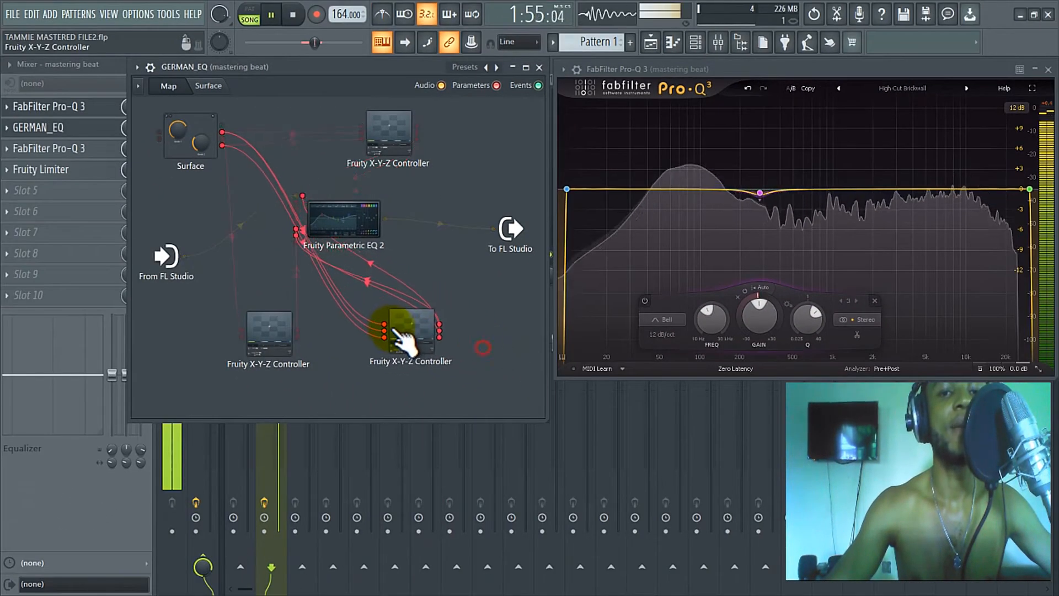
drag(404, 339, 400, 335)
click(348, 212)
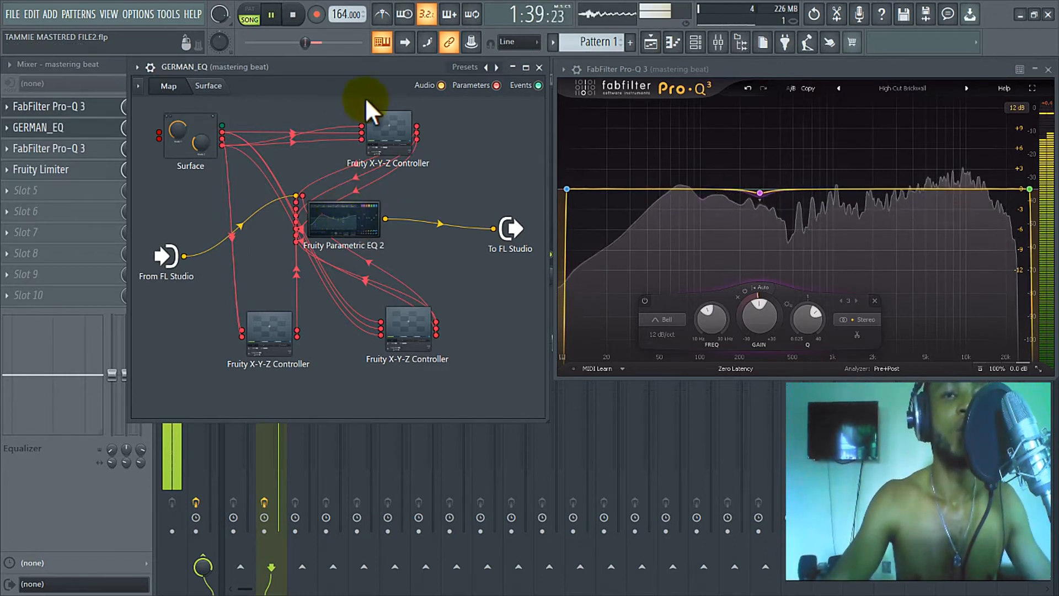
Step: Return to the GERMAN_EQ control surface, centre its three knobs, and close the plugin
click(217, 87)
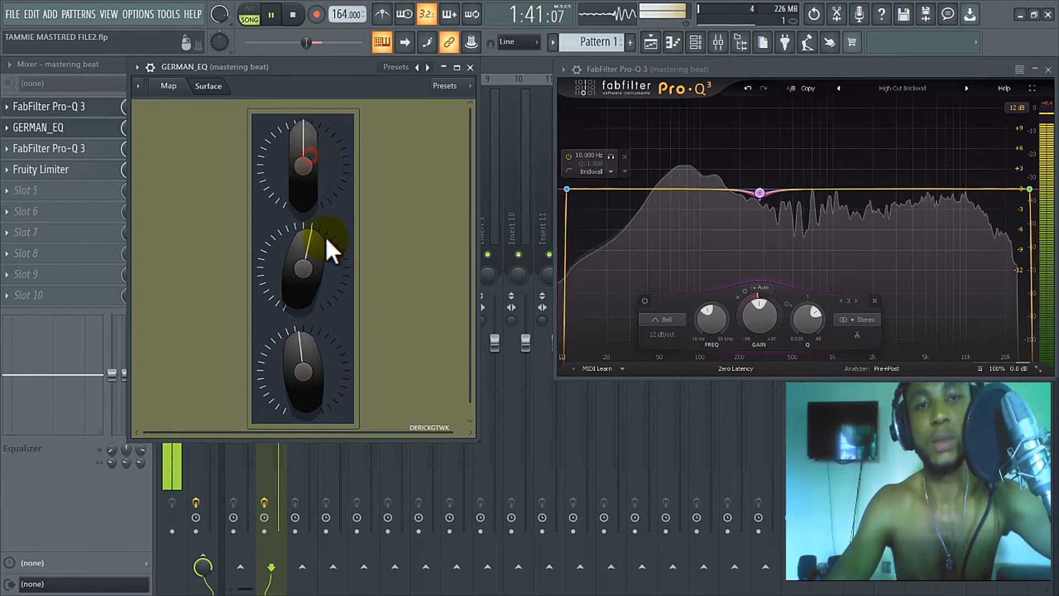
drag(307, 249, 303, 280)
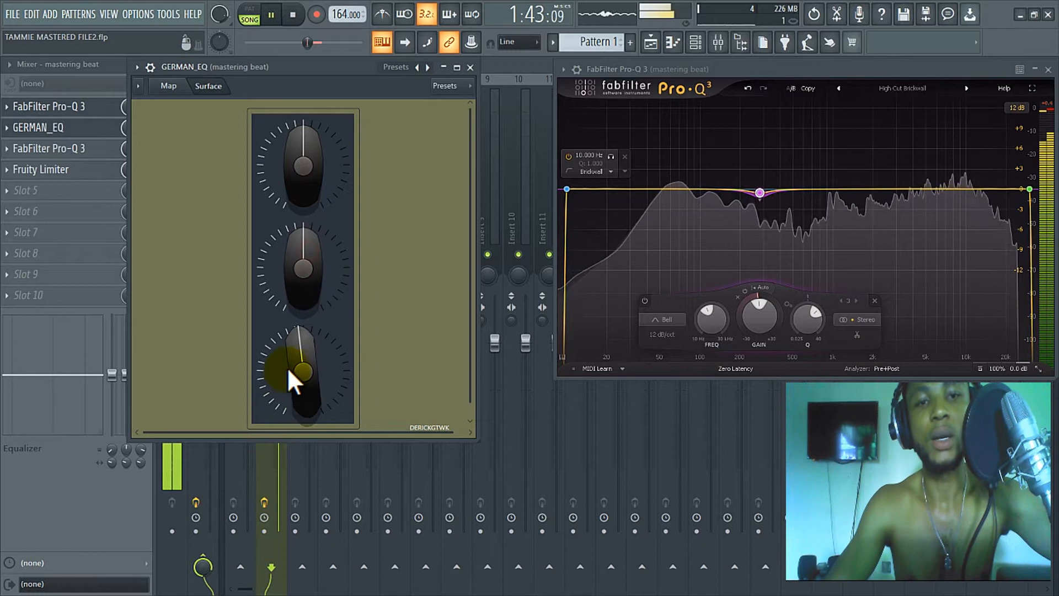
click(470, 67)
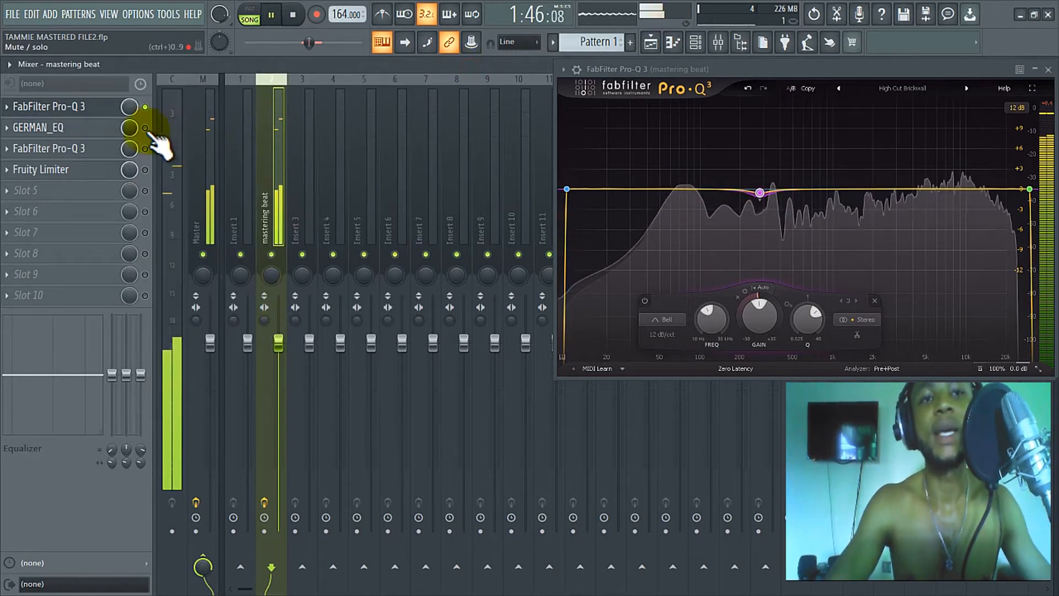
Step: Enable GERMAN_EQ in its slot, reopen it beside Pro-Q 3, and pause and resume playback
click(111, 128)
drag(346, 78, 403, 69)
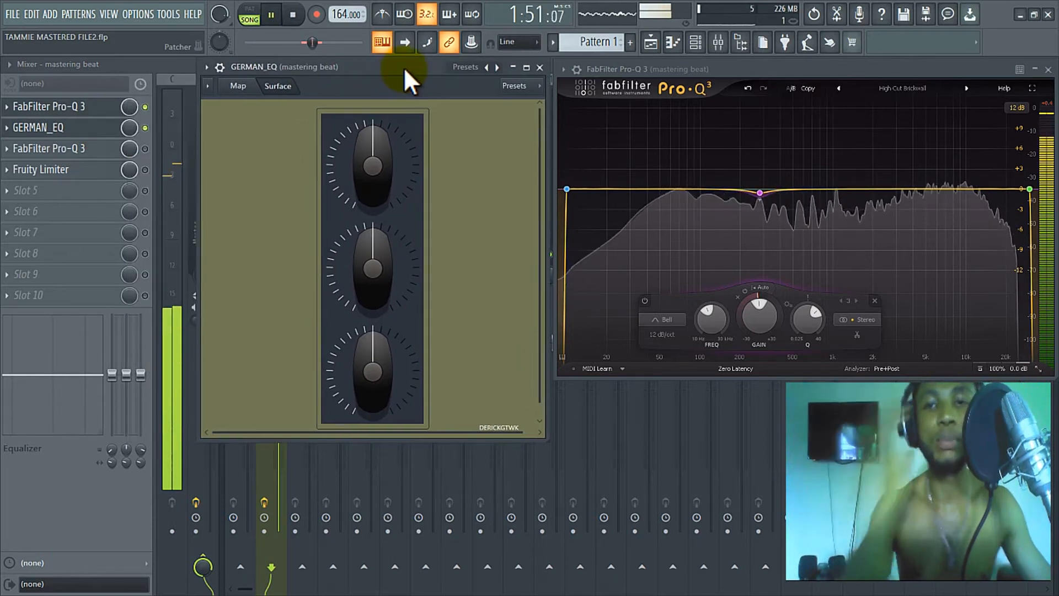
mouse_move(404, 68)
mouse_down()
mouse_move(386, 68)
mouse_move(405, 73)
mouse_up()
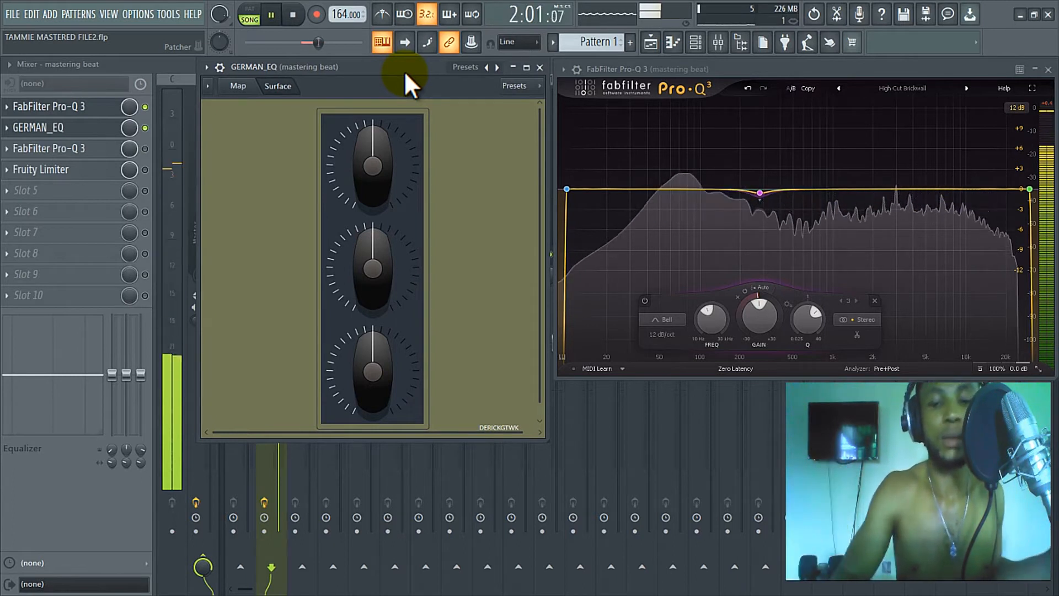
key(space)
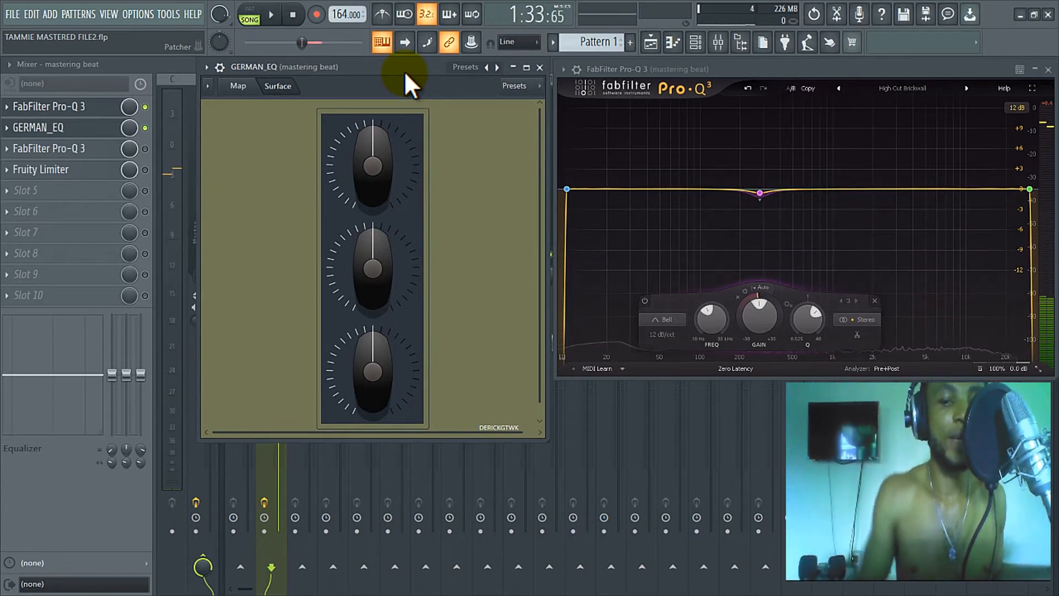
key(space)
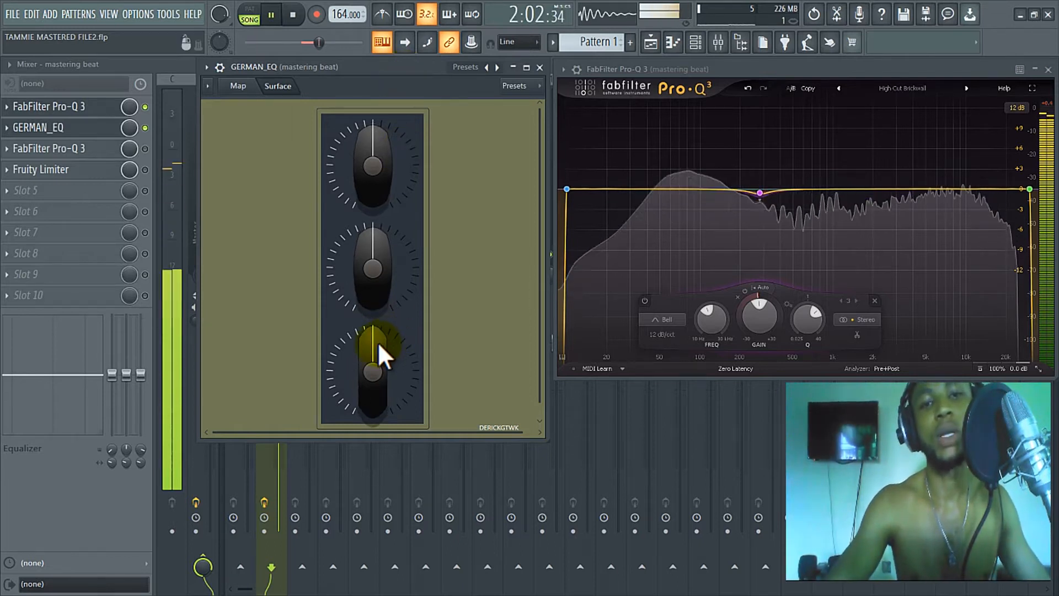
Step: Audition the middle GERMAN_EQ knob slightly clockwise of centre and at its lowest setting
click(370, 259)
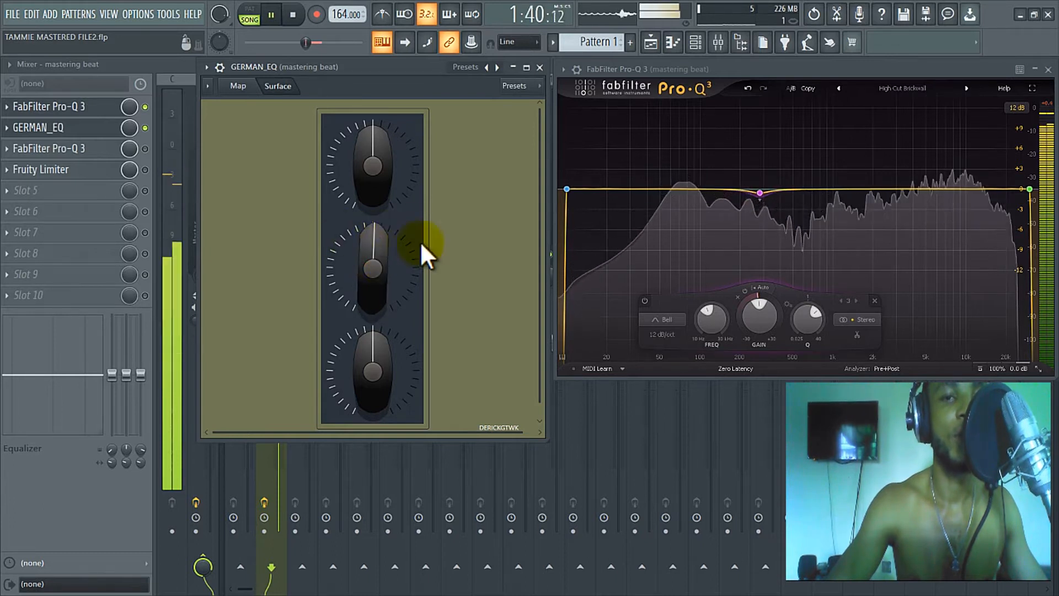
drag(374, 248, 379, 242)
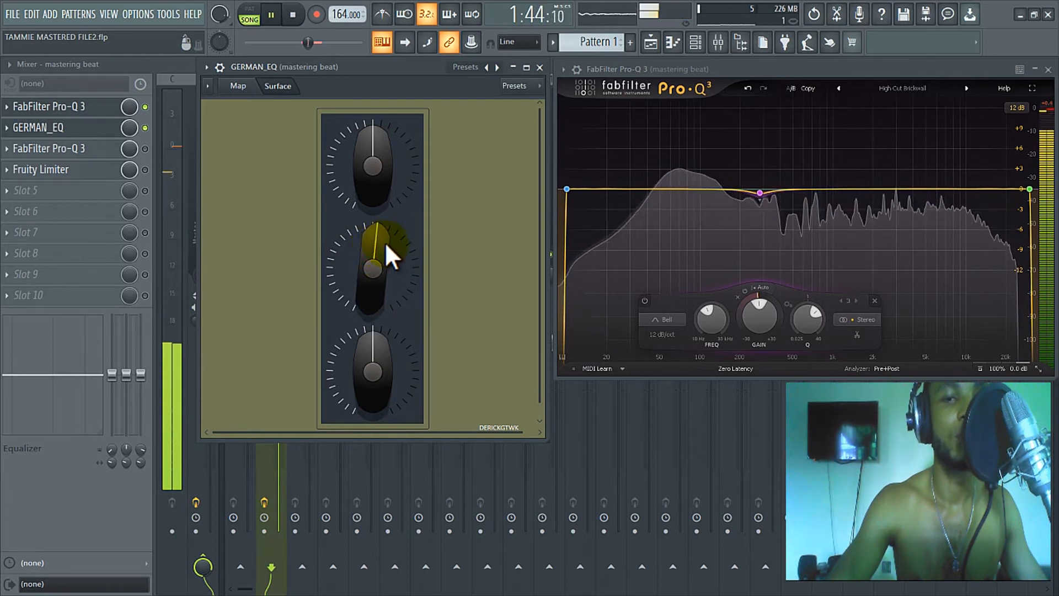
drag(386, 245, 331, 574)
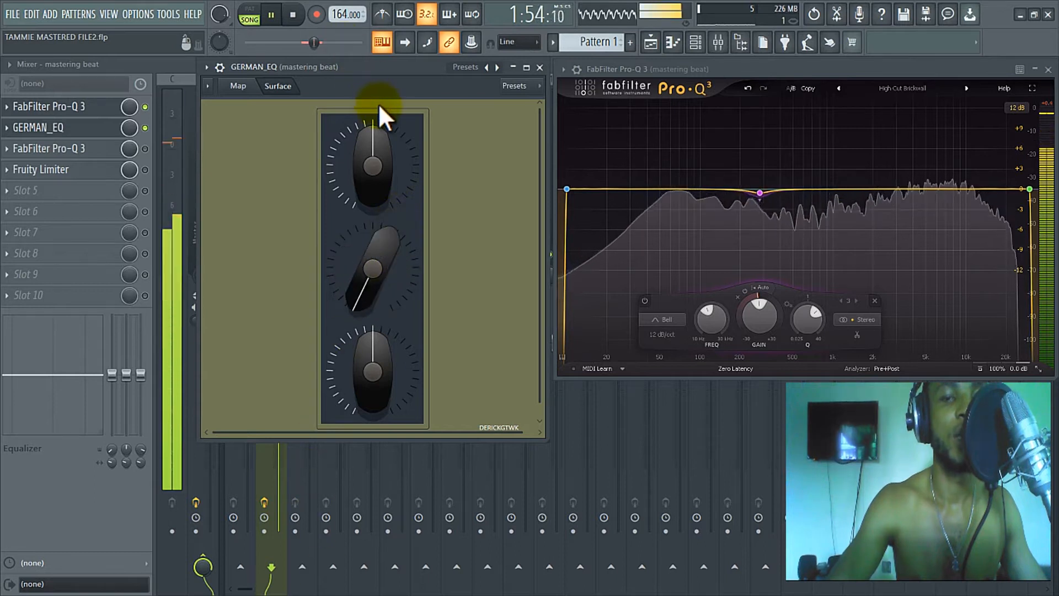
Step: Set the middle and top GERMAN_EQ knobs slightly clockwise of centre
drag(378, 104, 312, 140)
drag(382, 248, 343, 320)
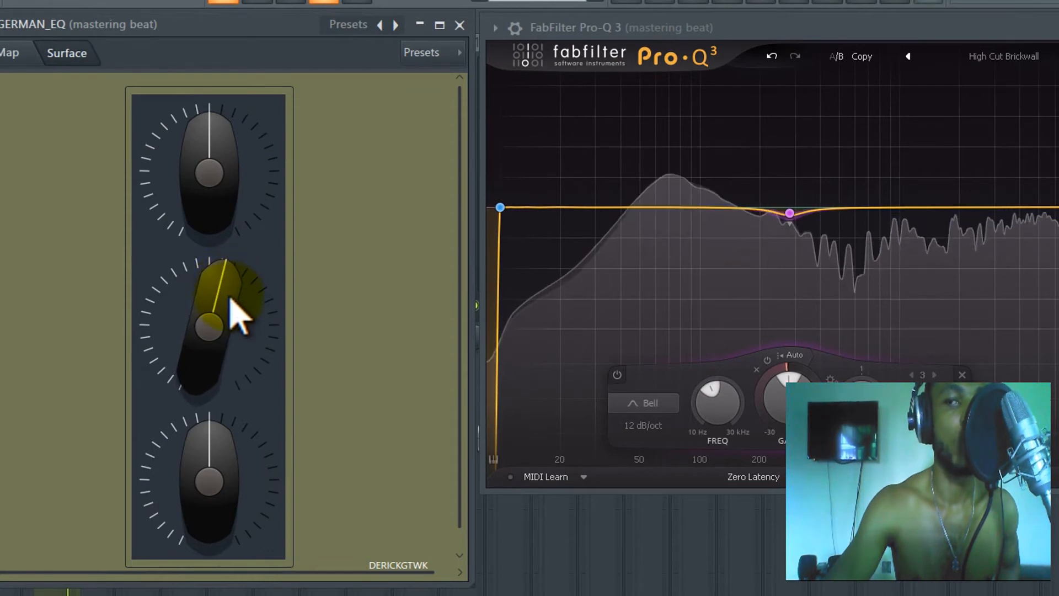
mouse_move(224, 165)
mouse_down()
mouse_move(225, 100)
mouse_move(212, 164)
mouse_up()
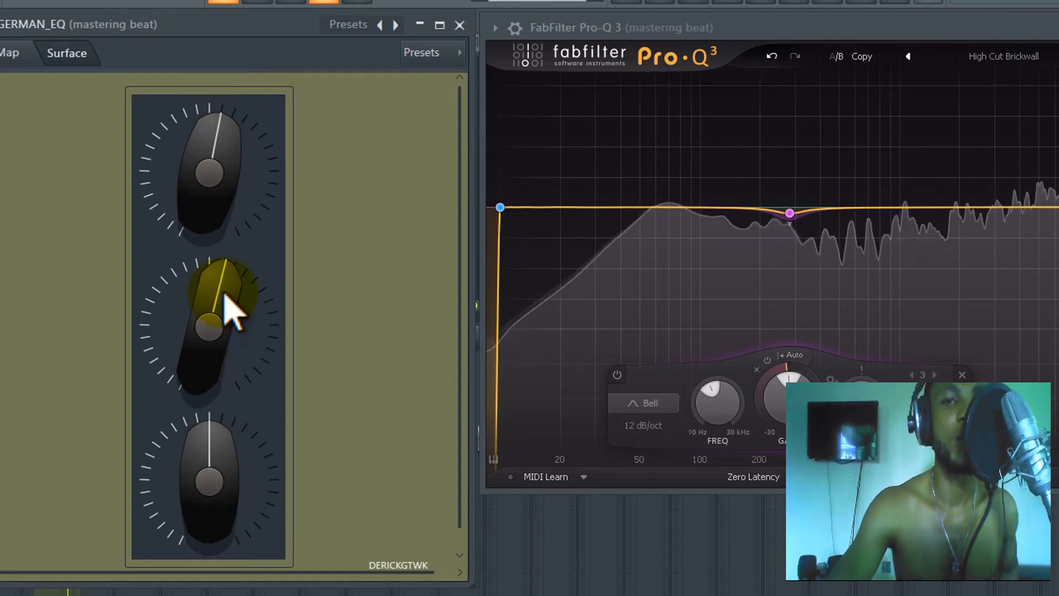
Step: Inspect the lower-right Fruity X-Y-Z Controller in the patcher map, close it, and return to the control surface
click(8, 60)
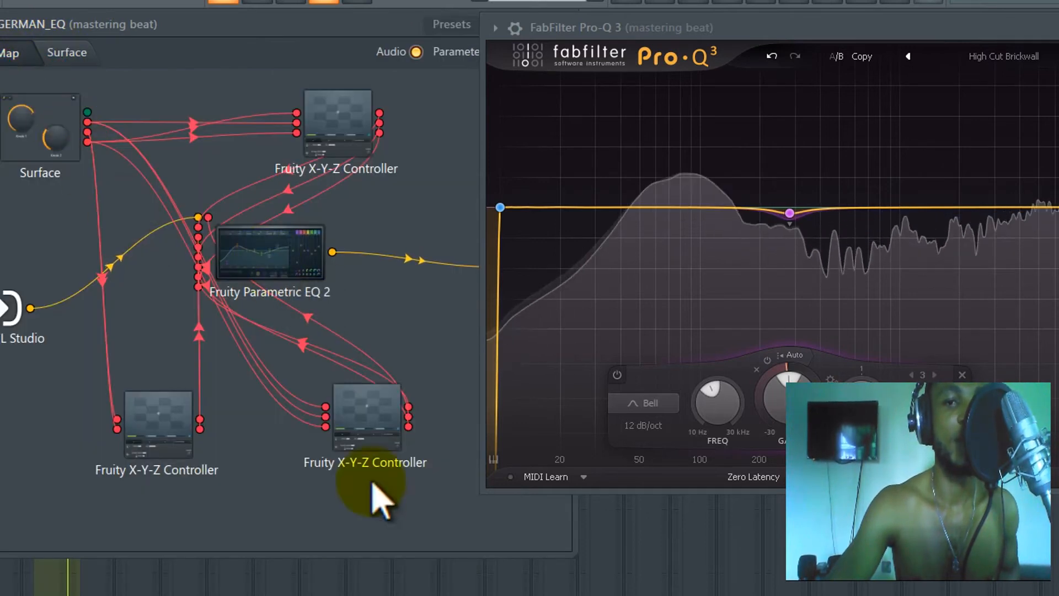
click(356, 410)
double_click(356, 410)
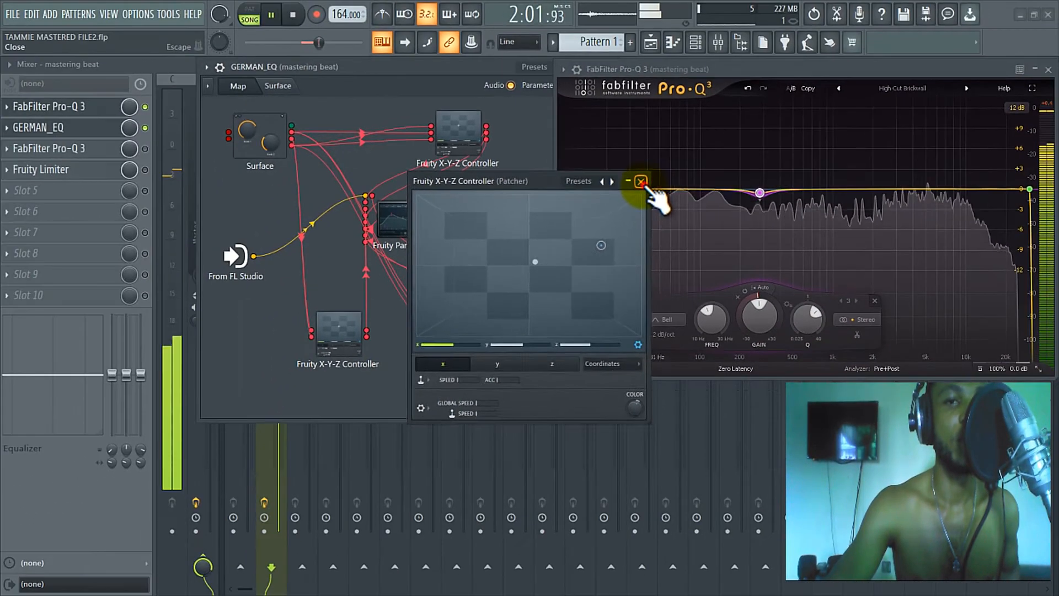
click(611, 196)
click(278, 87)
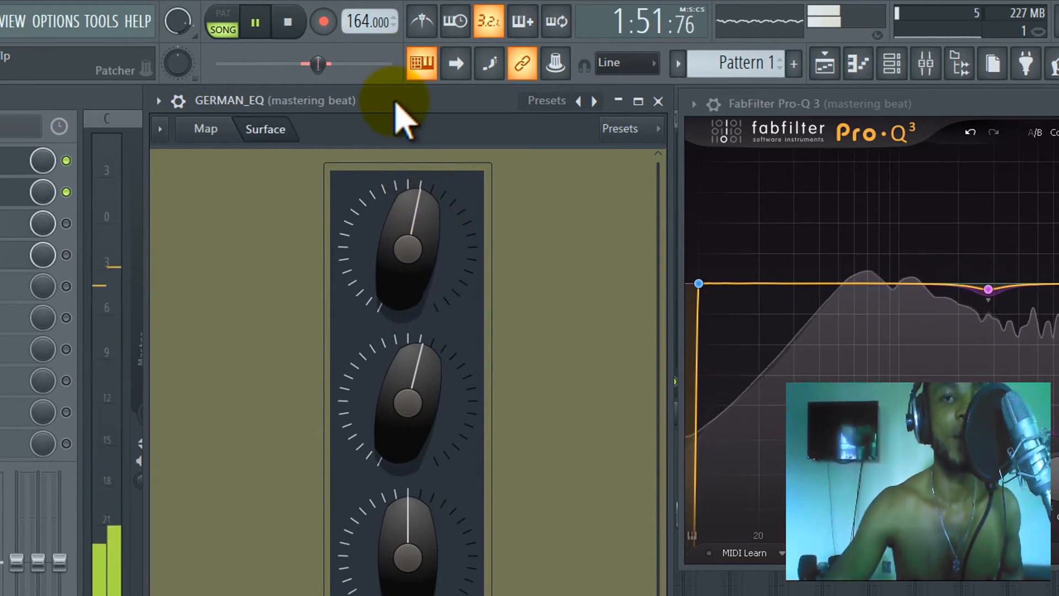
Step: Turn the bottom GERMAN_EQ knob slightly clockwise of centre and fine-tune the top knob
mouse_move(396, 103)
mouse_down()
mouse_move(388, 102)
mouse_move(399, 104)
mouse_up()
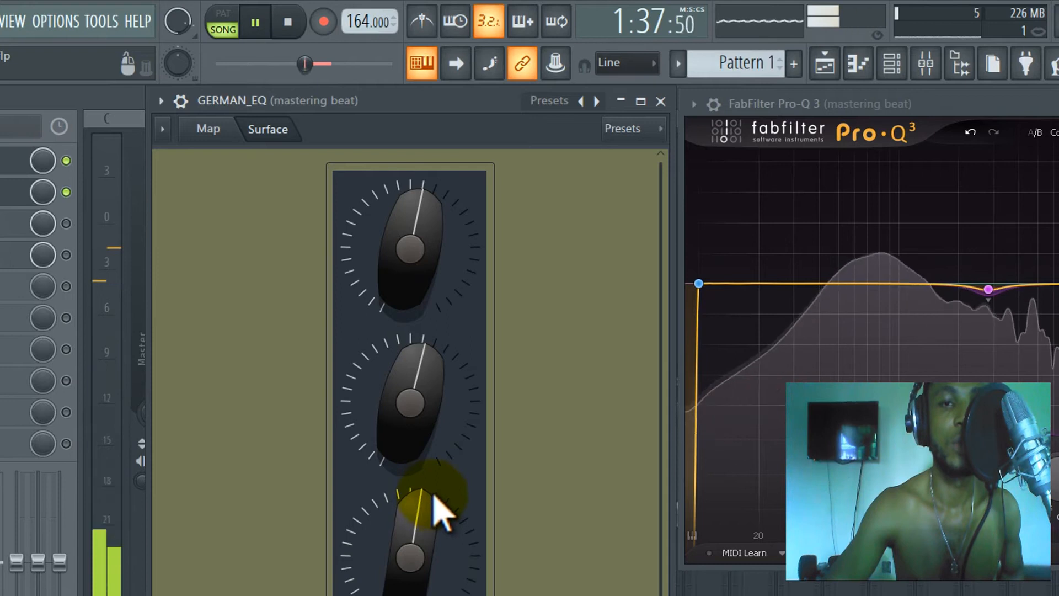
drag(410, 223, 419, 233)
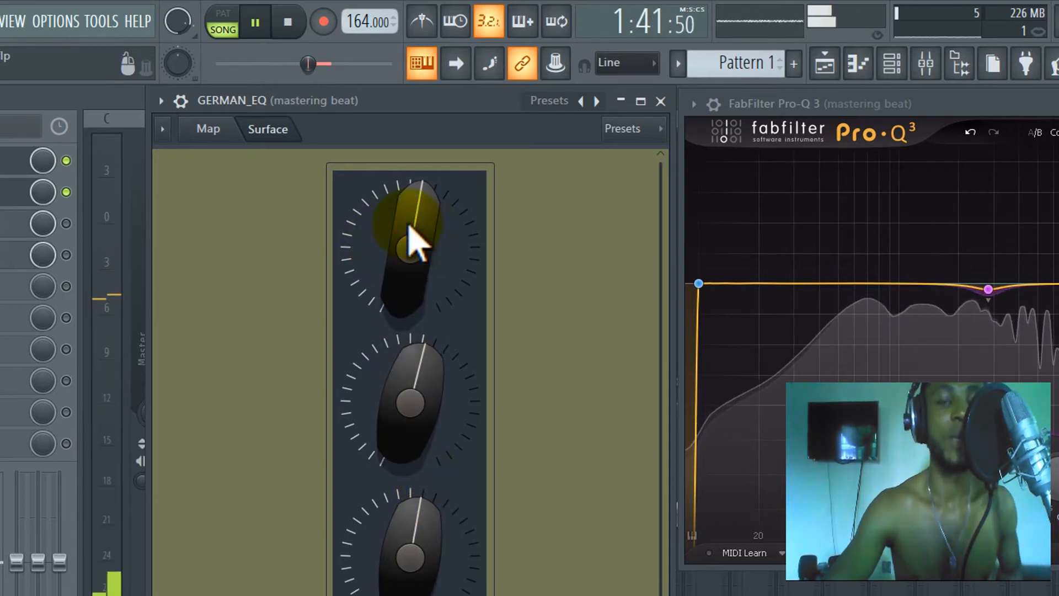
Step: Close GERMAN_EQ and compare the mastering beat insert with its effect slots disabled and enabled during playback
click(660, 101)
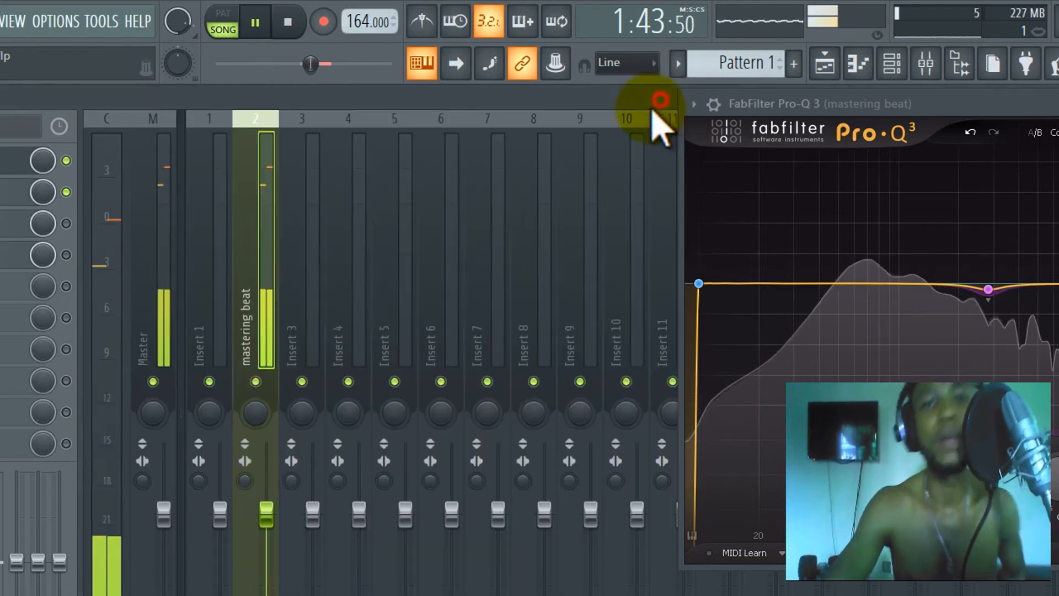
click(34, 225)
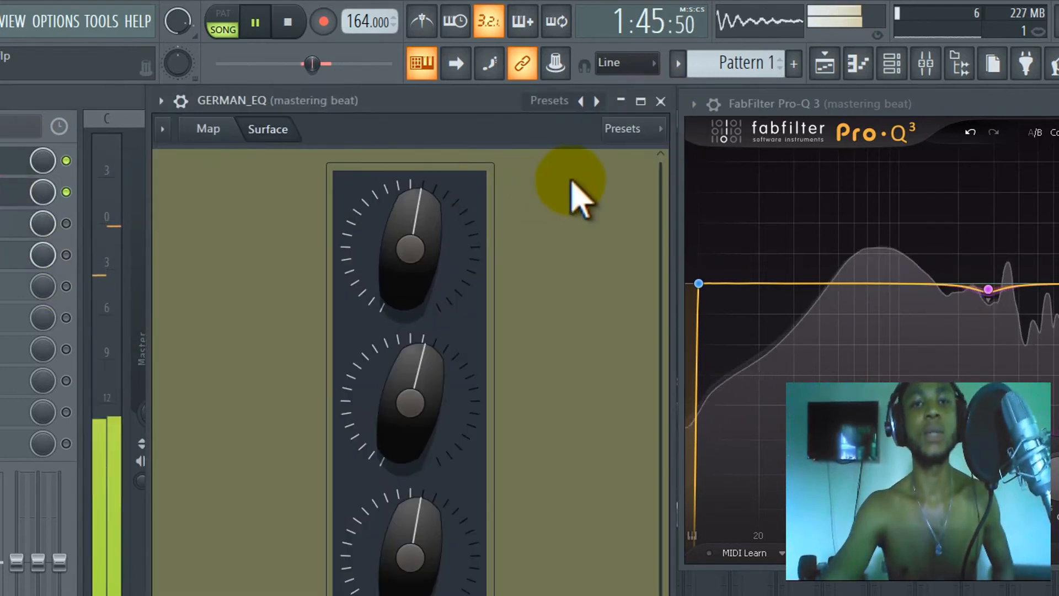
click(660, 101)
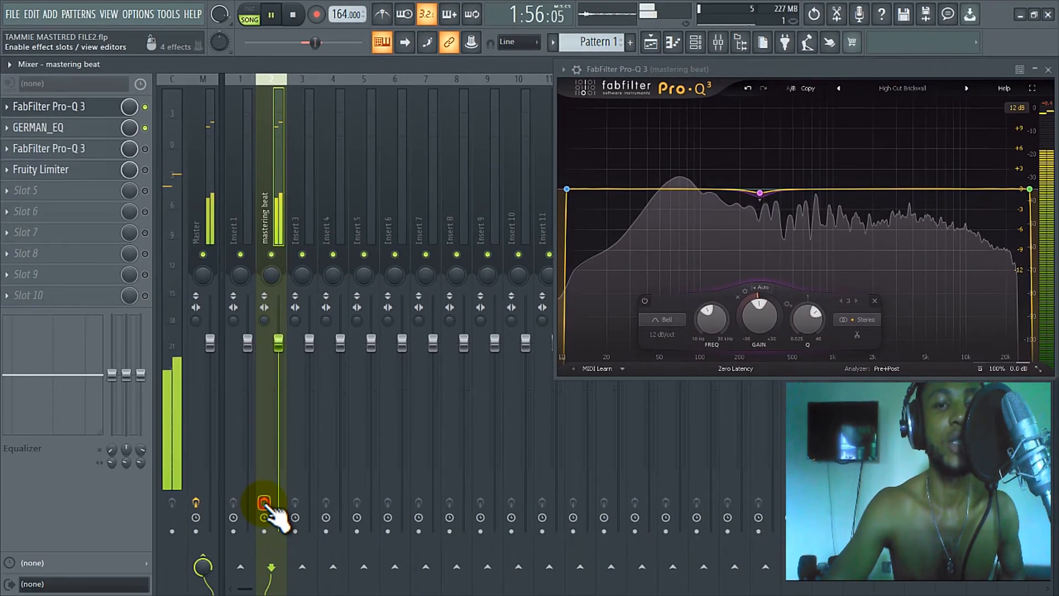
click(265, 503)
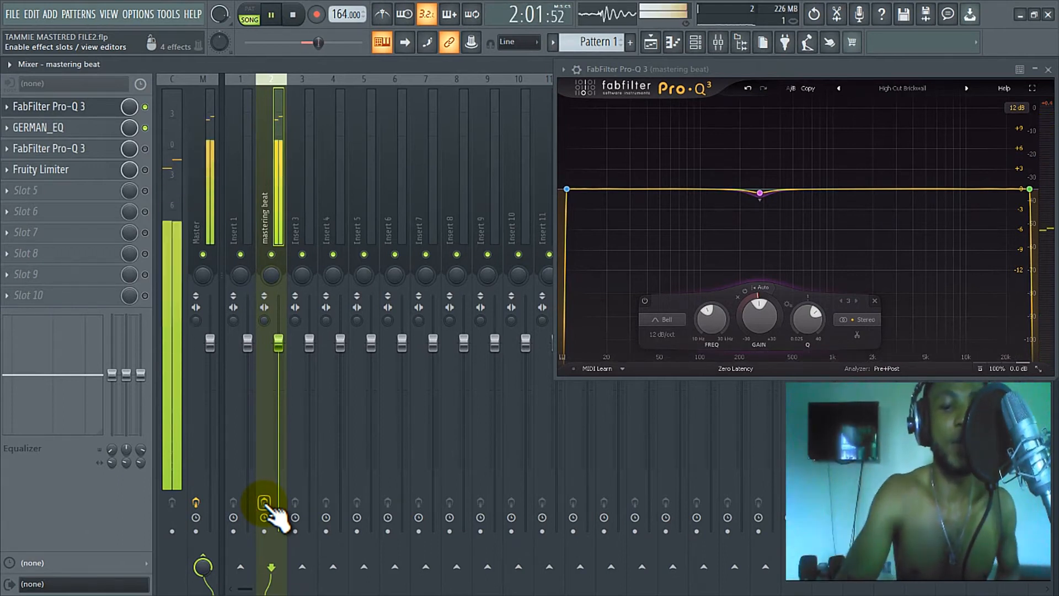
key(space)
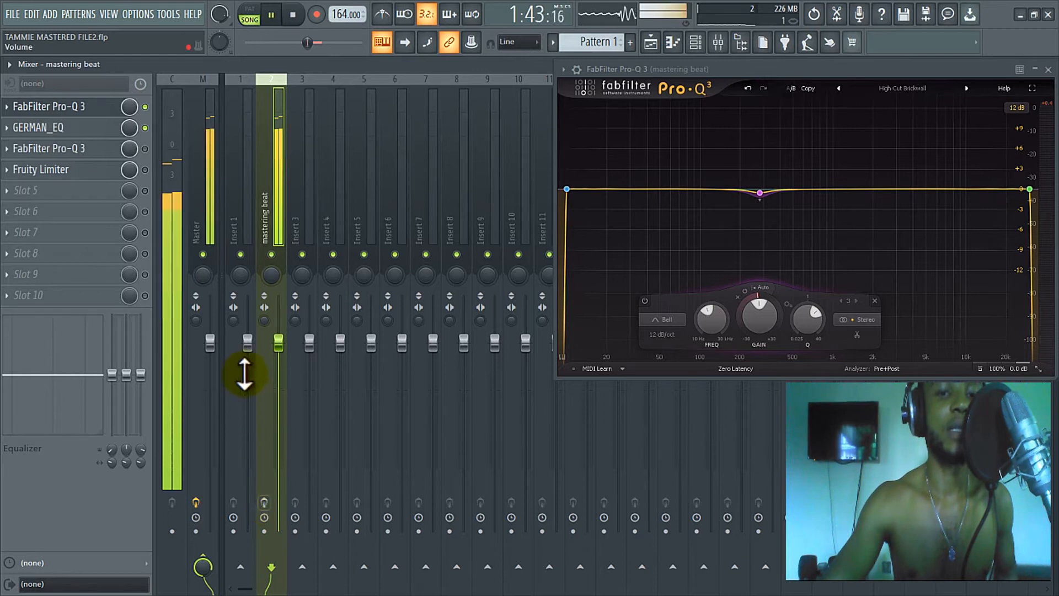
click(267, 502)
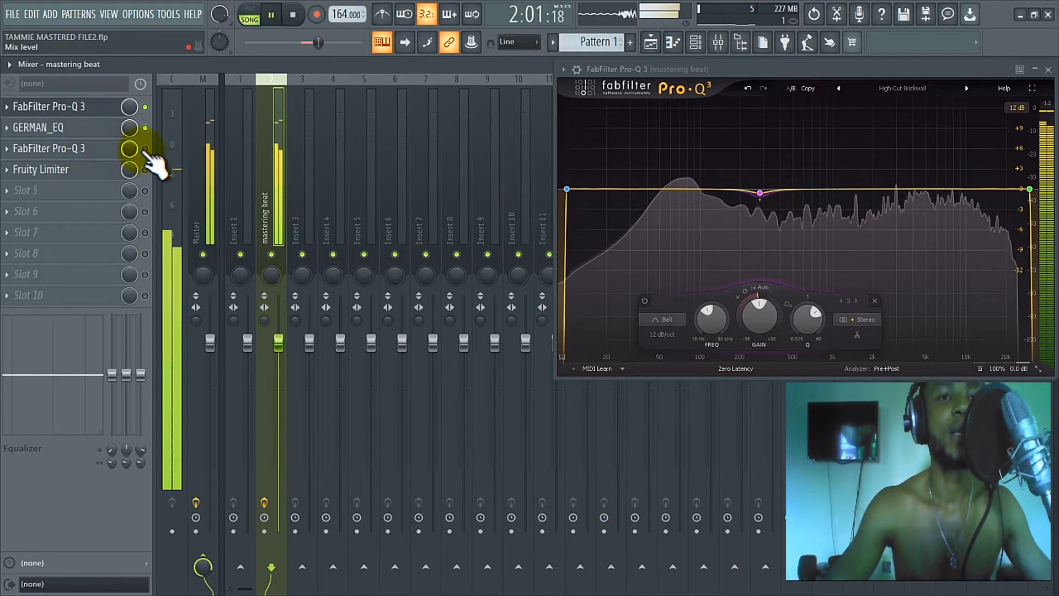
Step: Enable the Pro-Q 3 in slot 3, set its band 1 frequency to 192.70 Hz, and close the plugin
click(95, 149)
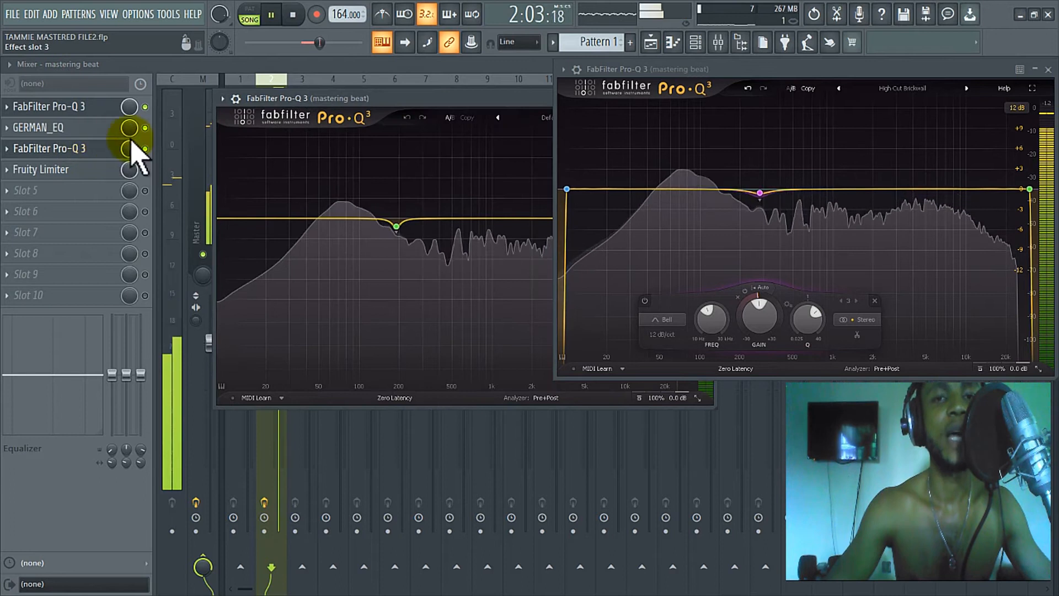
drag(419, 95, 337, 74)
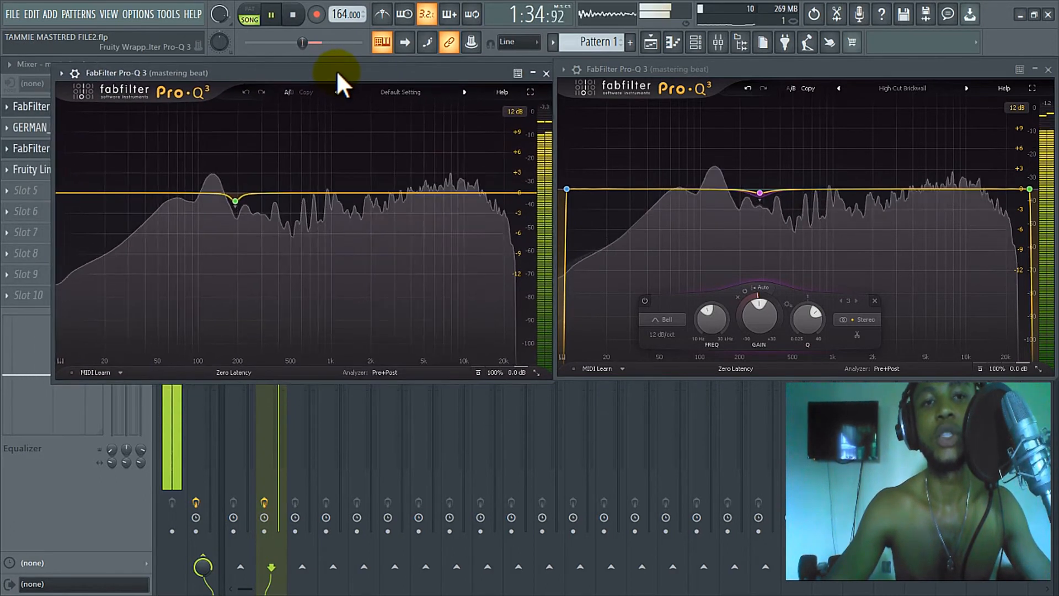
mouse_move(239, 202)
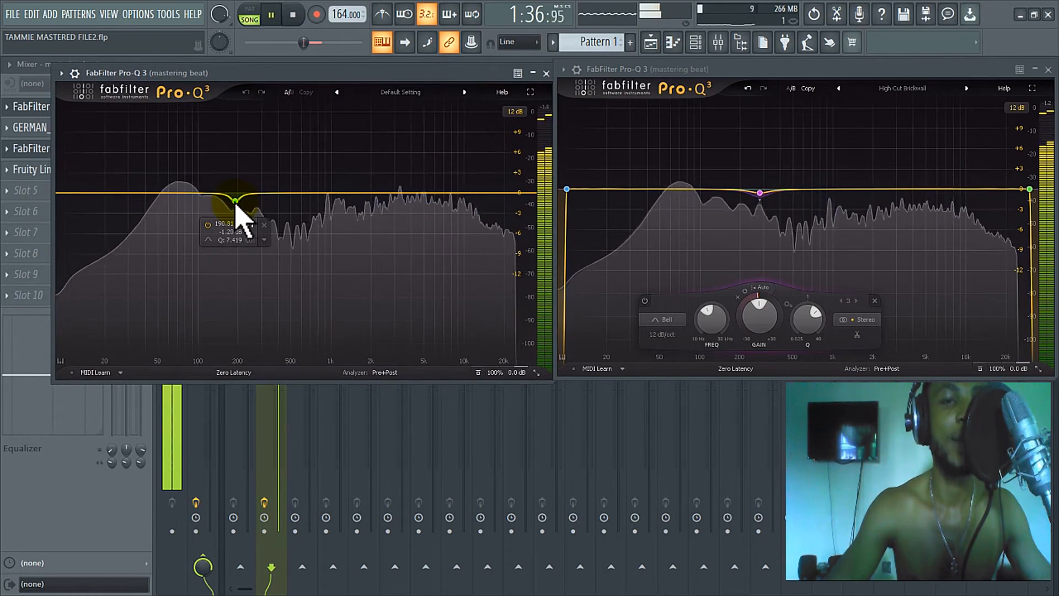
click(236, 203)
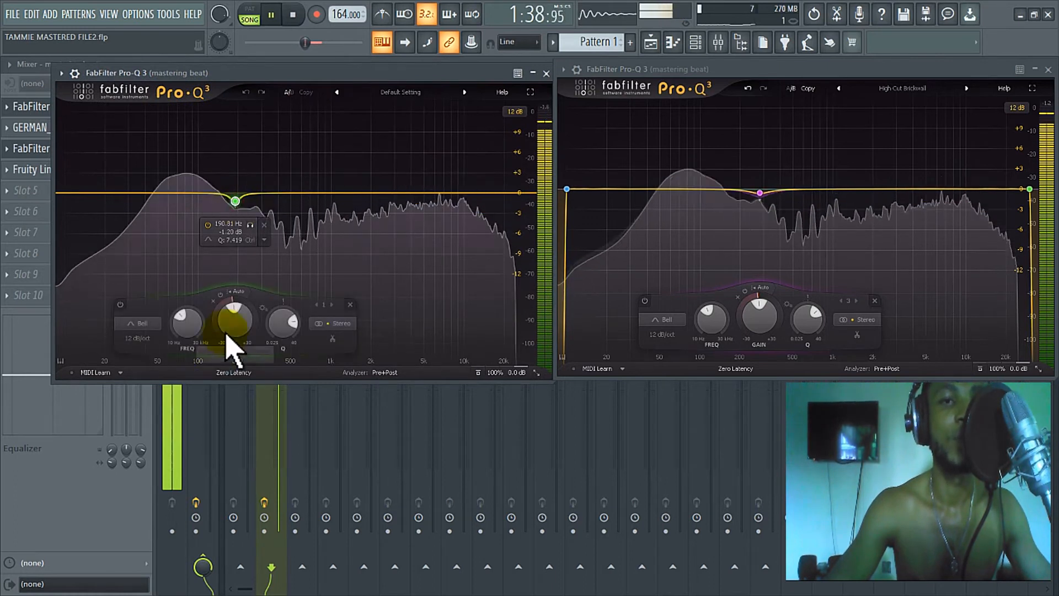
mouse_move(227, 336)
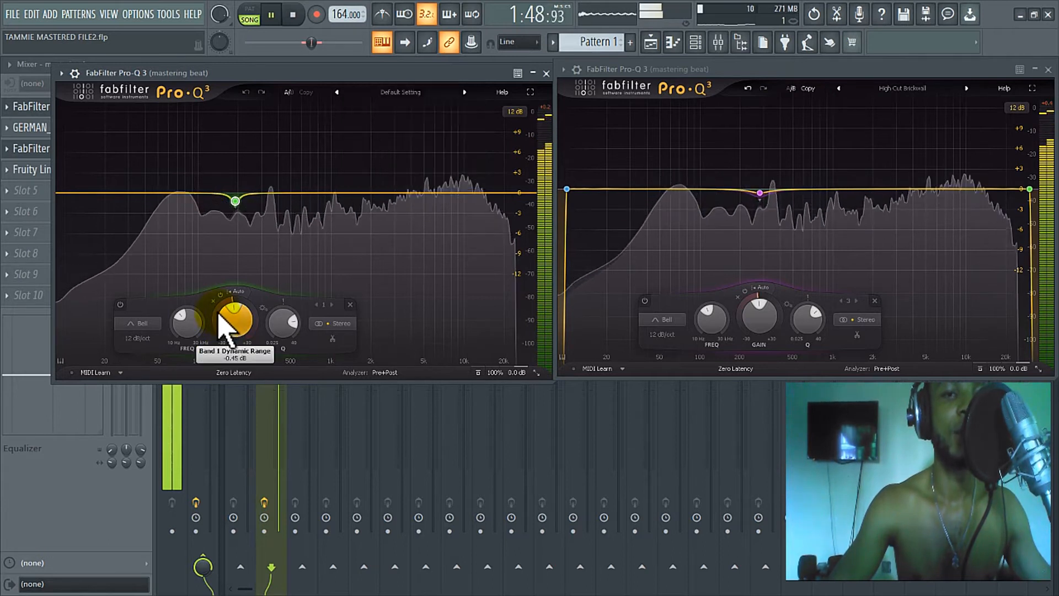
drag(187, 321, 194, 319)
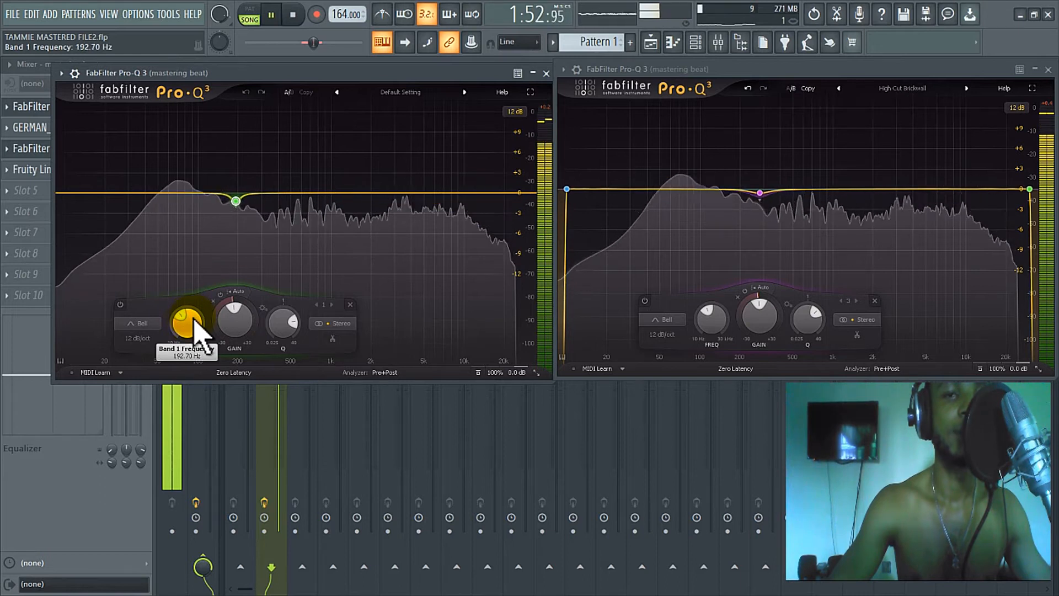
click(546, 73)
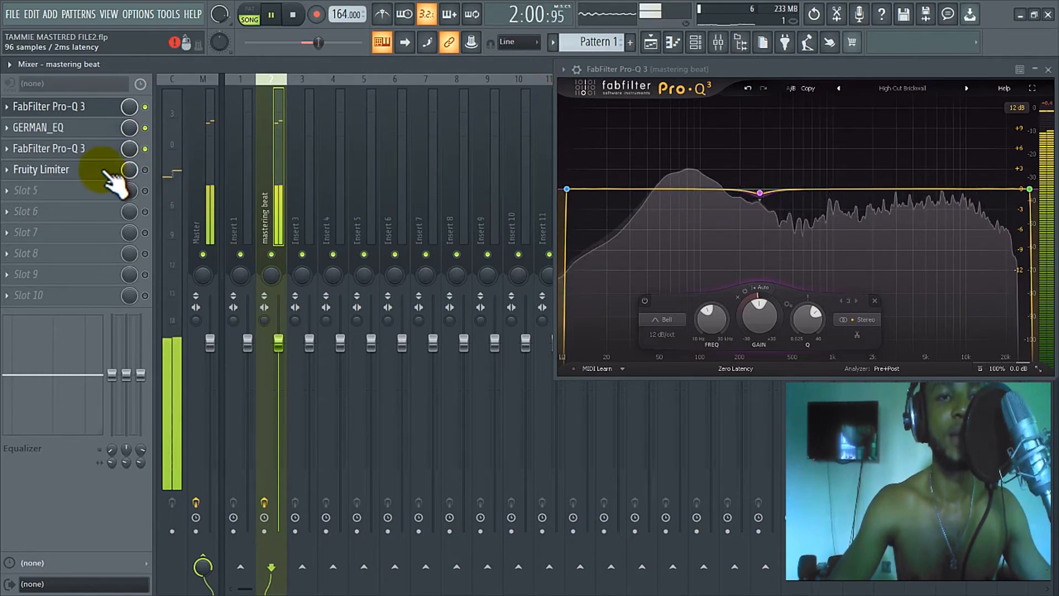
Step: Open and enable the Fruity Limiter in slot 4, with its window moved clear of the Pro-Q 3 window
click(121, 173)
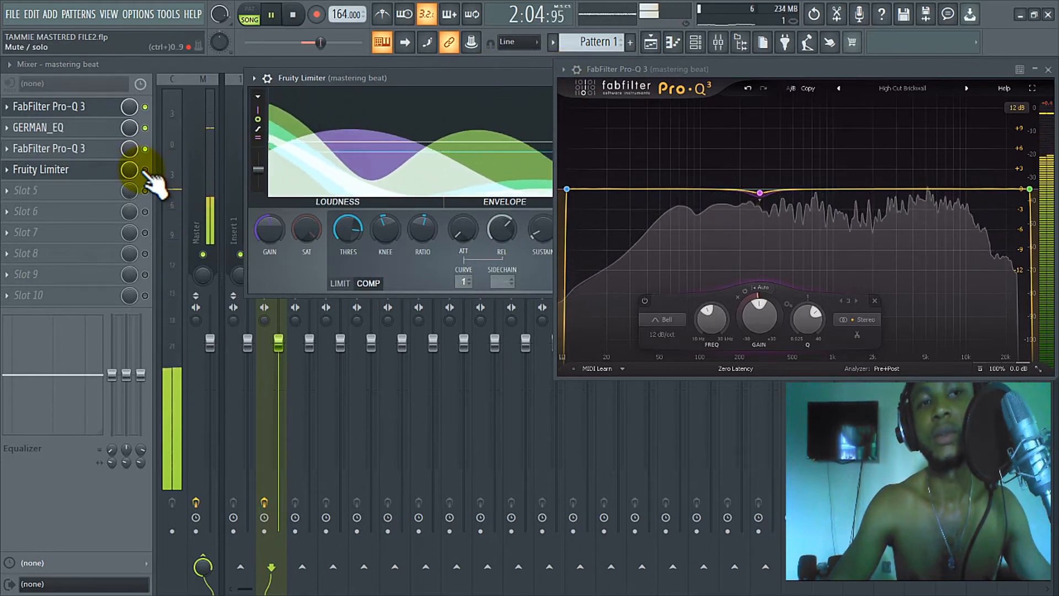
click(145, 170)
click(82, 169)
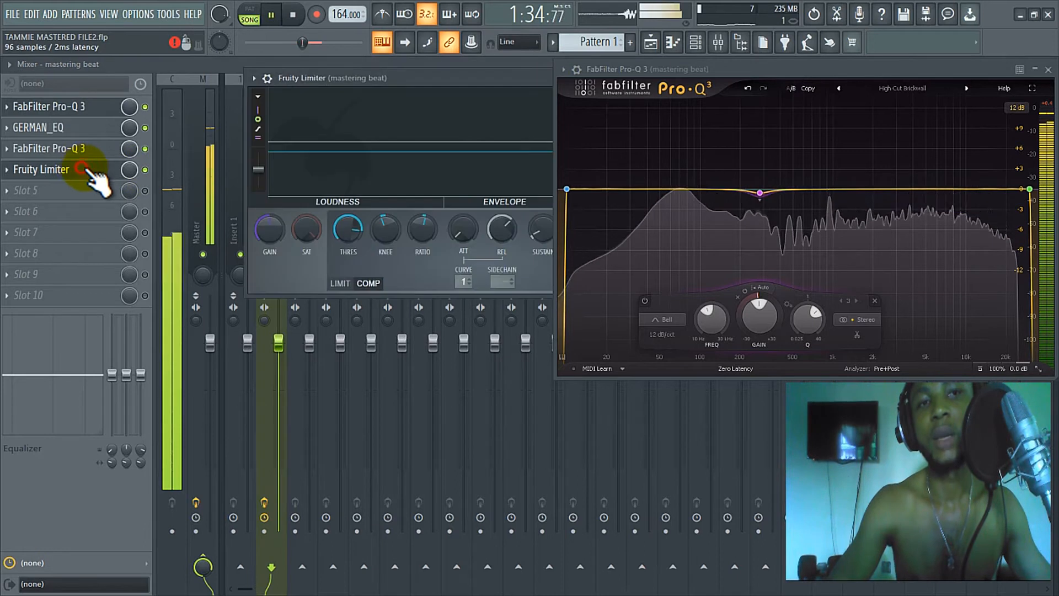
drag(448, 74, 326, 79)
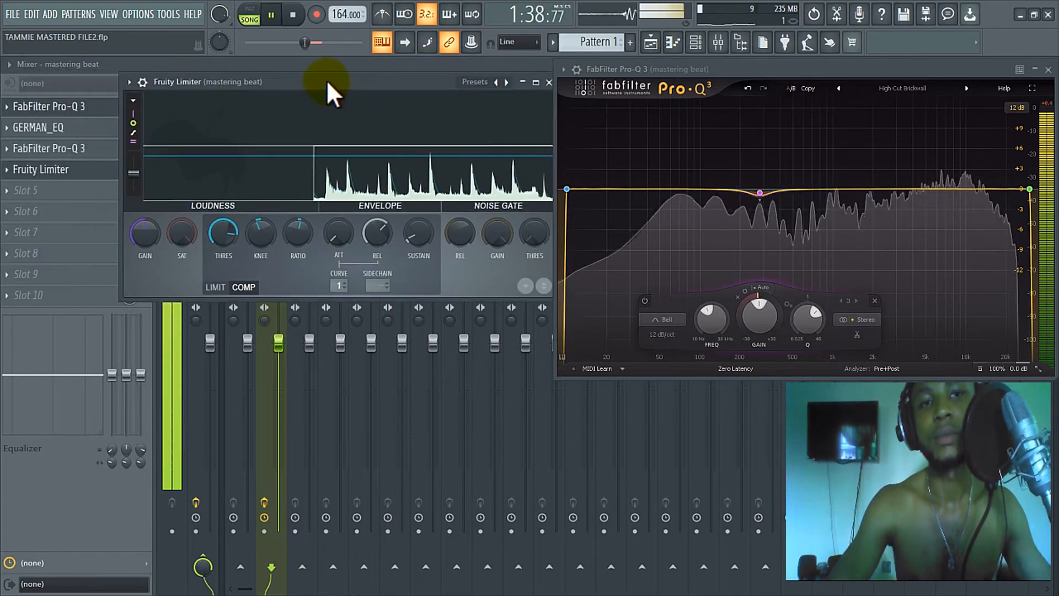
Step: Reset the Fruity Limiter compressor's knee, ratio and threshold to their defaults
right_click(261, 230)
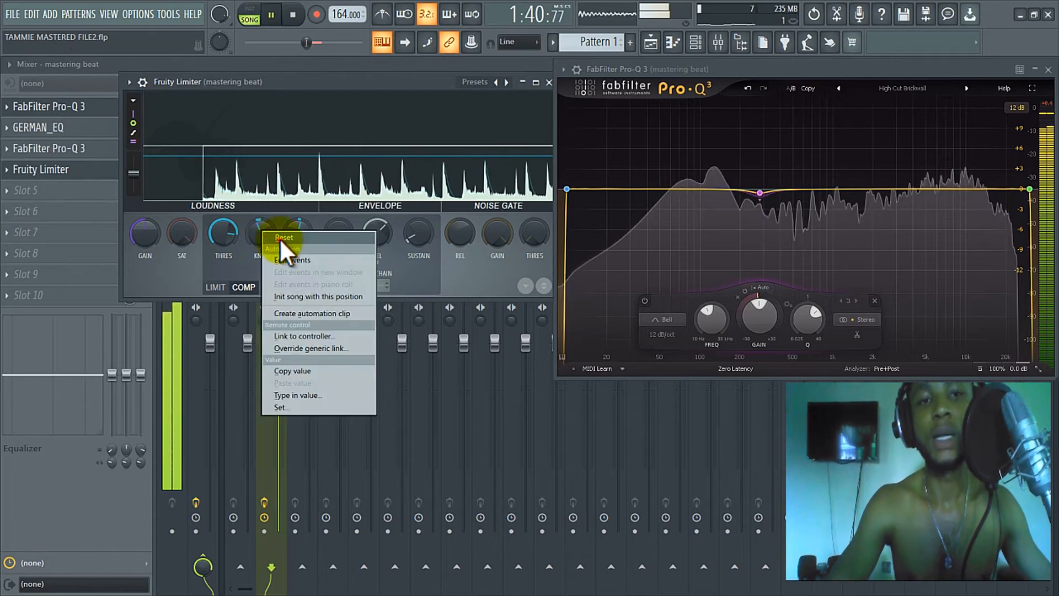
click(284, 237)
right_click(301, 227)
click(302, 232)
right_click(221, 232)
click(250, 239)
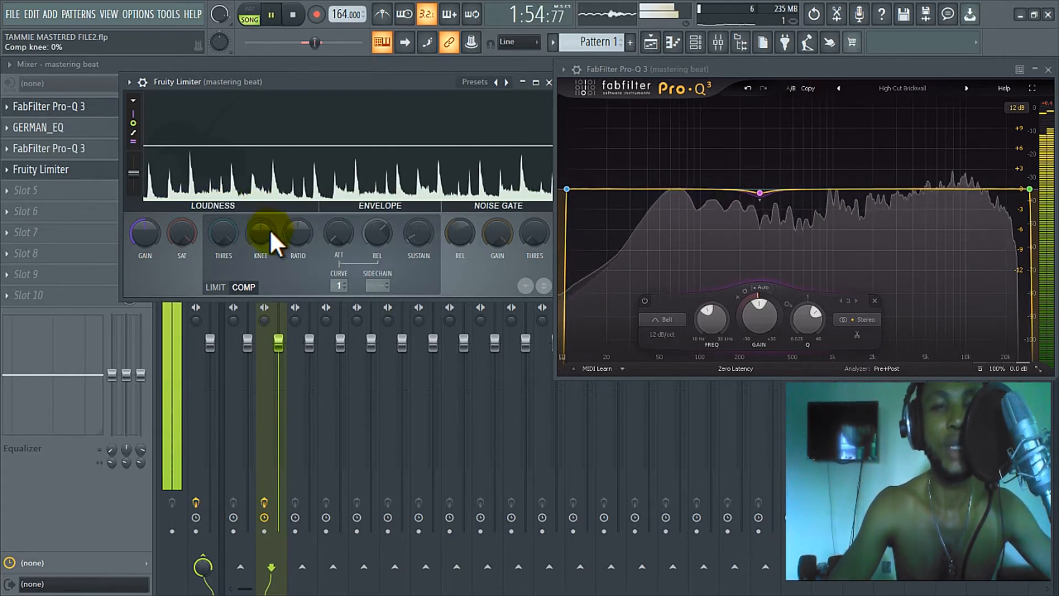
Step: Dial in a slightly lowered threshold, a slightly negative knee and a slightly raised ratio on the Fruity Limiter compressor, and close it
mouse_move(259, 230)
mouse_down()
mouse_move(262, 250)
mouse_move(259, 240)
mouse_up()
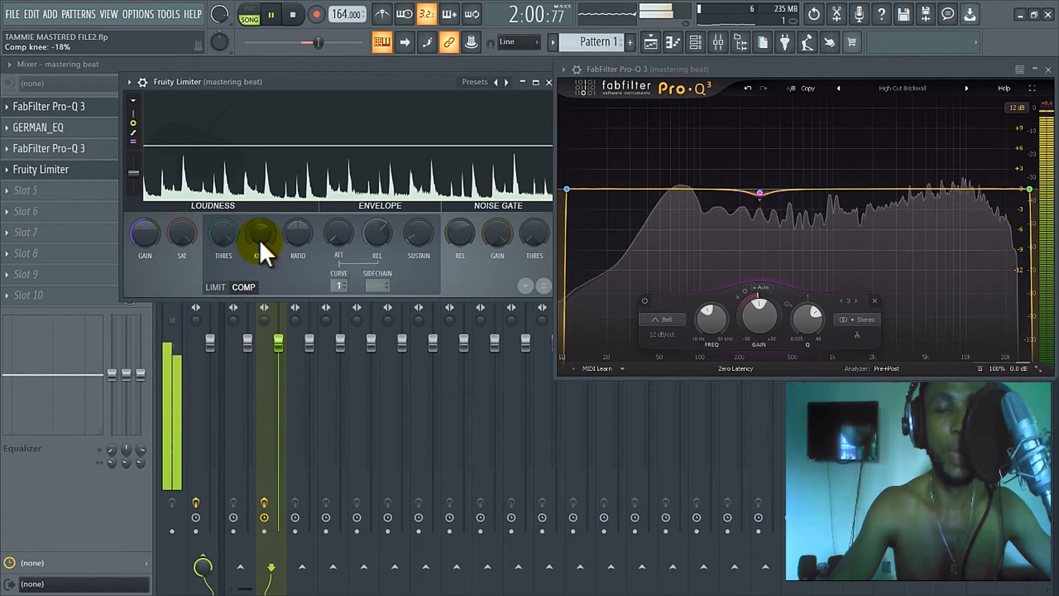
drag(257, 230, 229, 217)
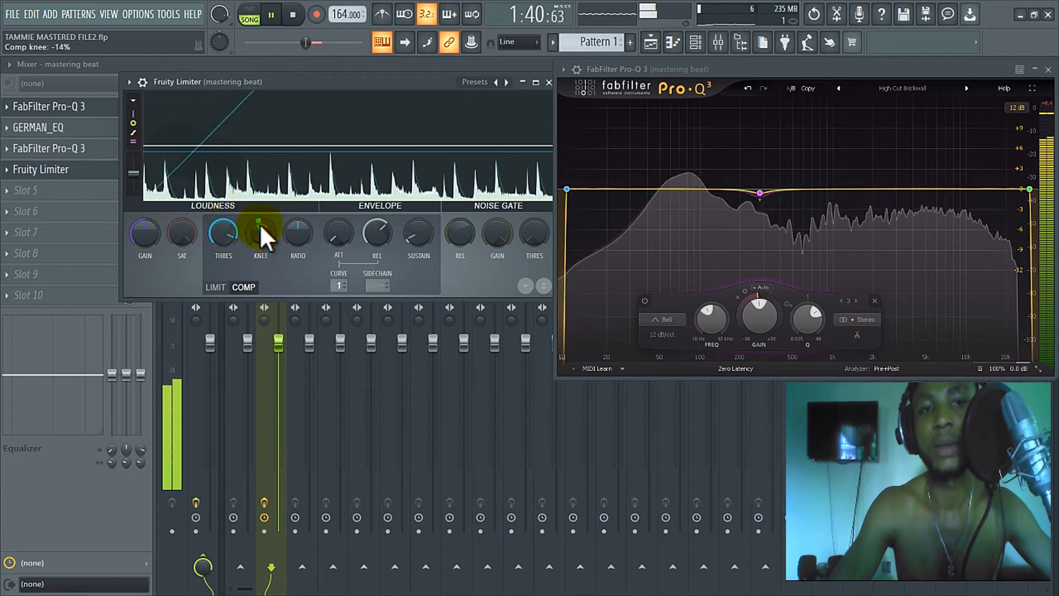
drag(259, 223, 261, 219)
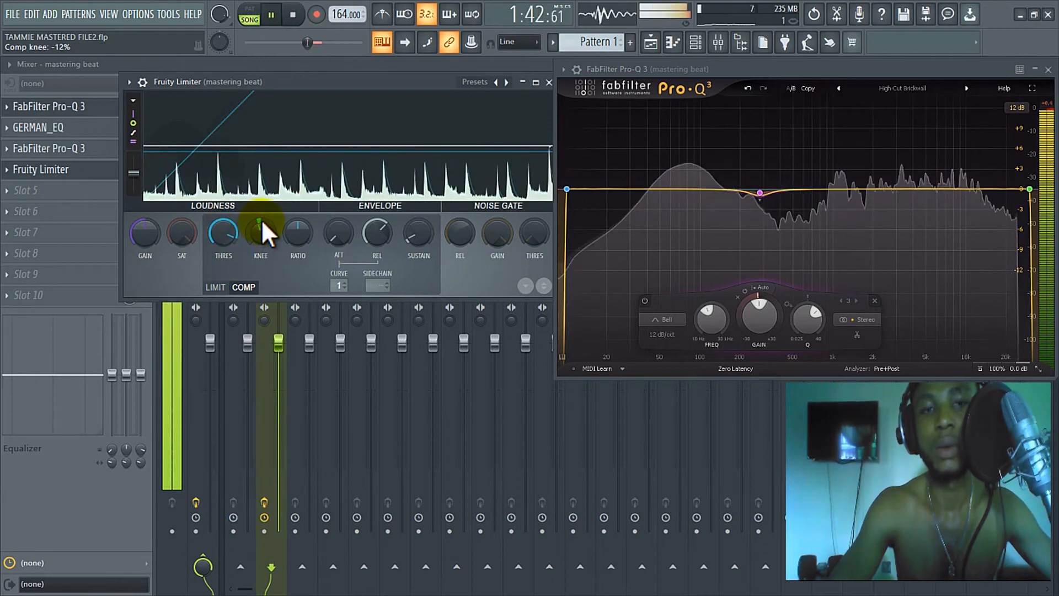
mouse_move(304, 220)
mouse_down()
mouse_move(308, 210)
mouse_move(217, 244)
mouse_move(263, 238)
mouse_up()
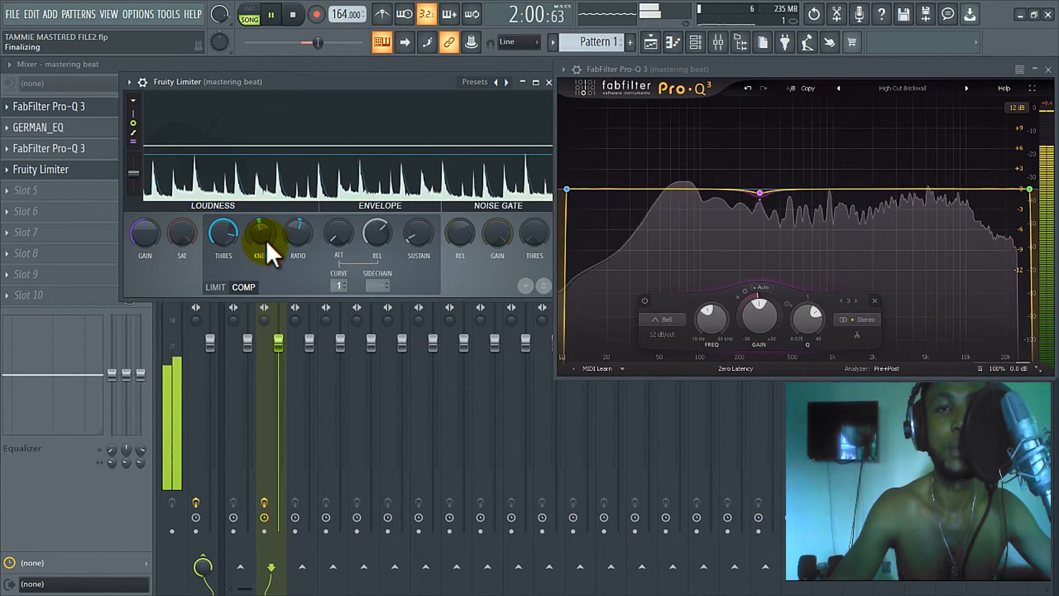
drag(295, 223, 298, 216)
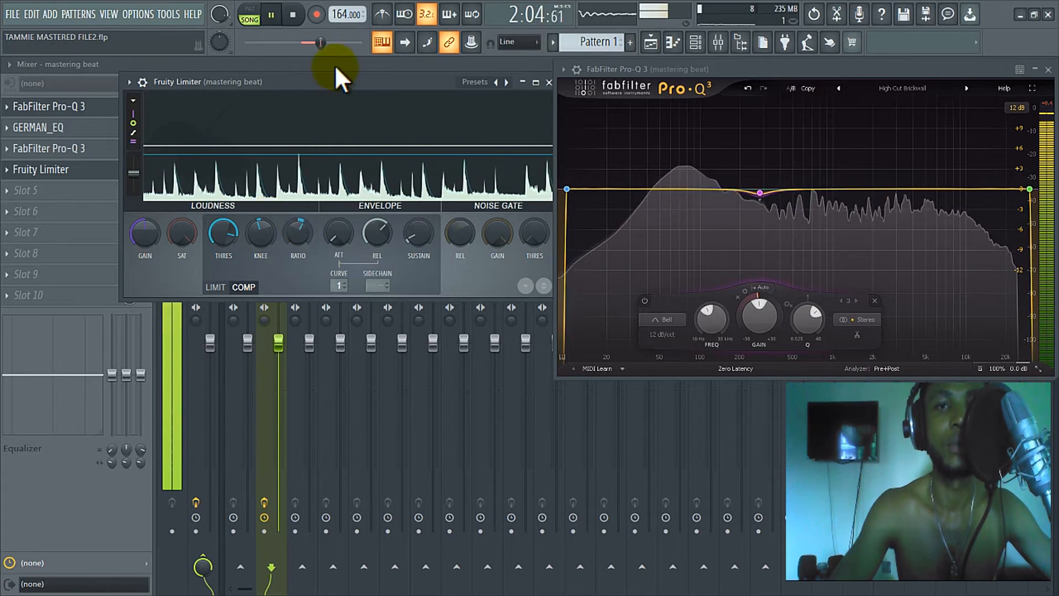
drag(323, 80, 281, 78)
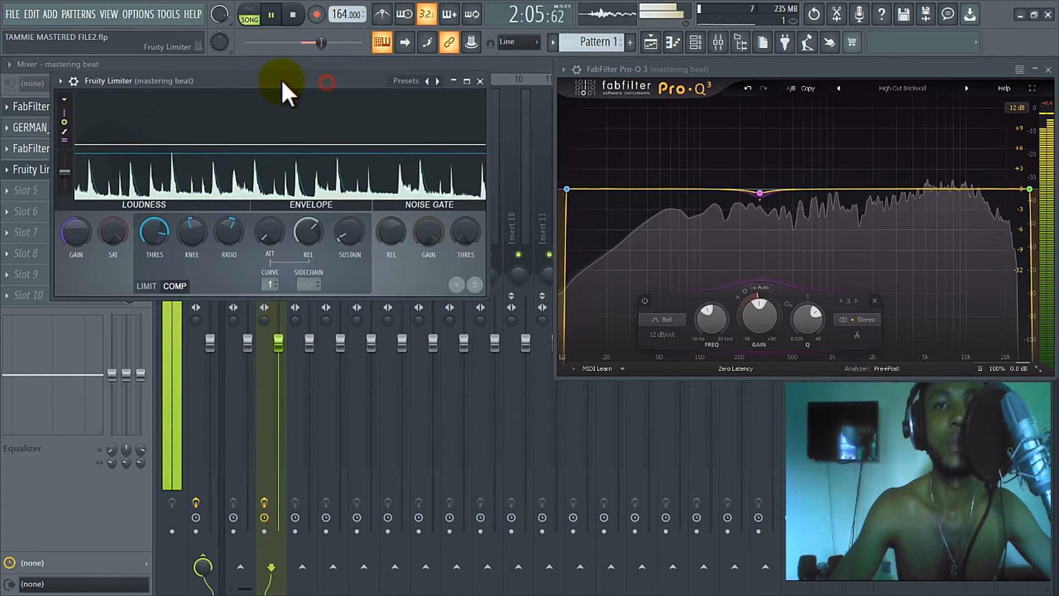
click(480, 81)
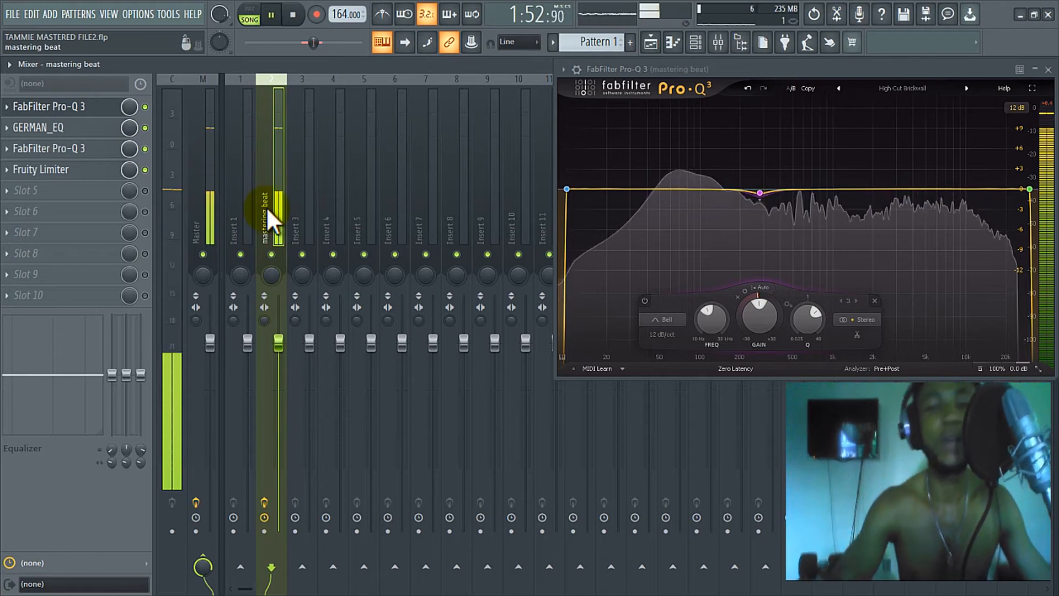
Step: With playback paused and the mastering beat effects bypassed, review the settings of GERMAN_EQ, the slot 3 Pro-Q 3 and the Fruity Limiter
key(space)
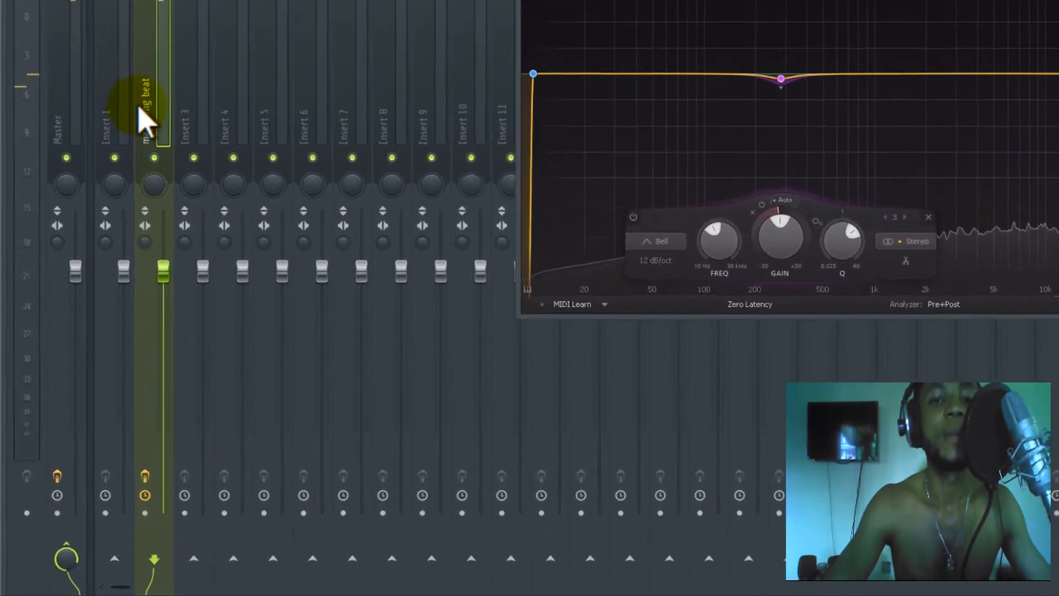
click(53, 455)
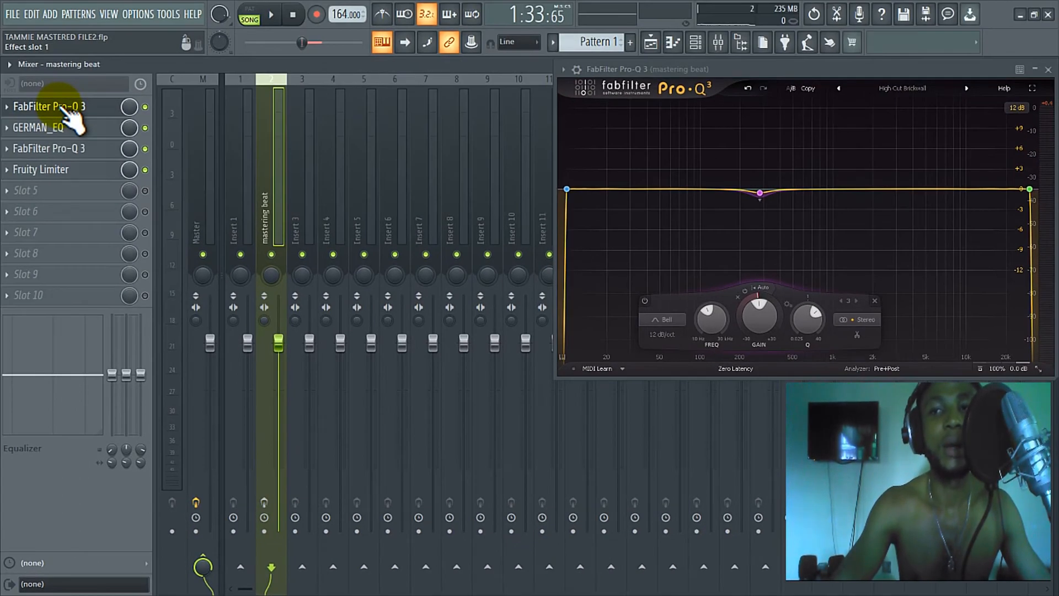
click(38, 127)
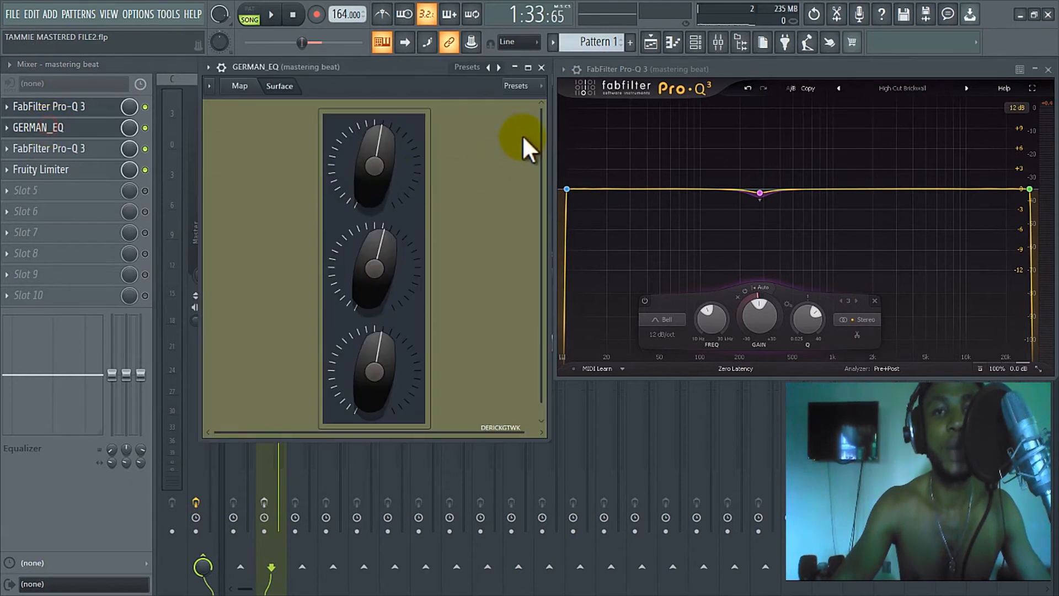
click(542, 67)
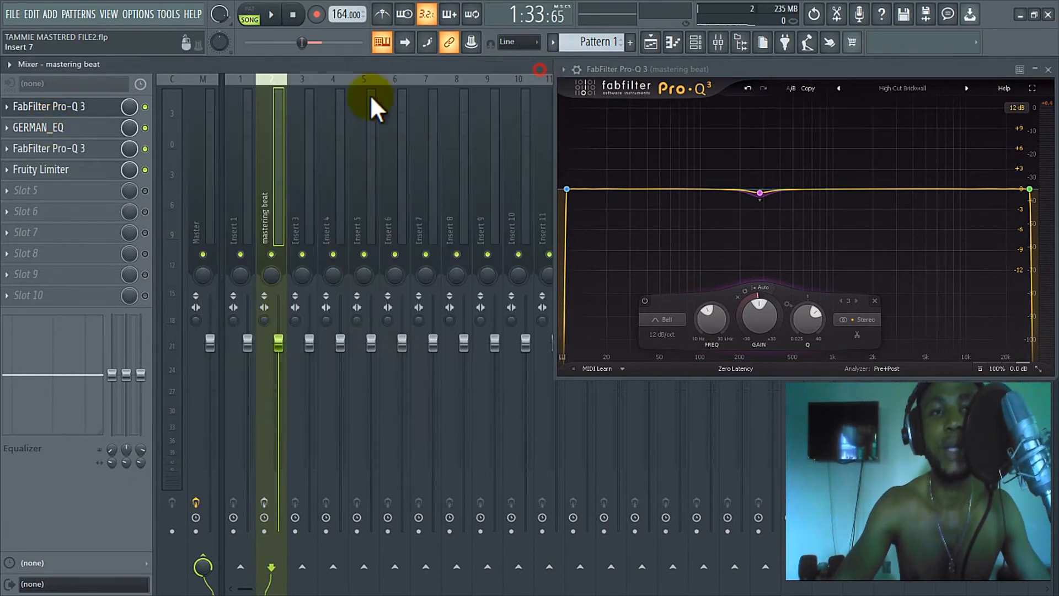
click(72, 148)
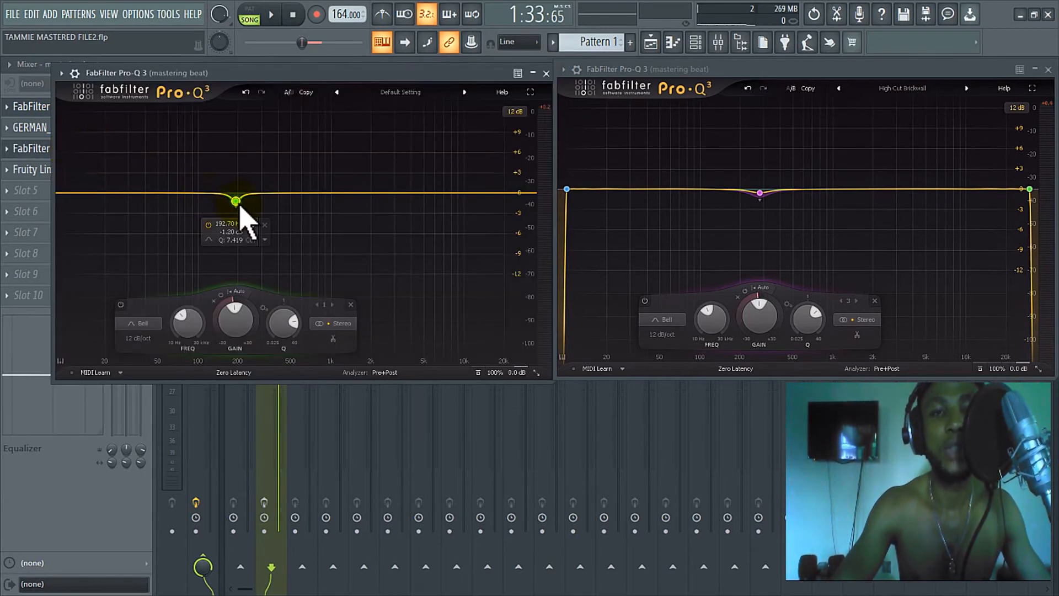
click(545, 72)
click(63, 150)
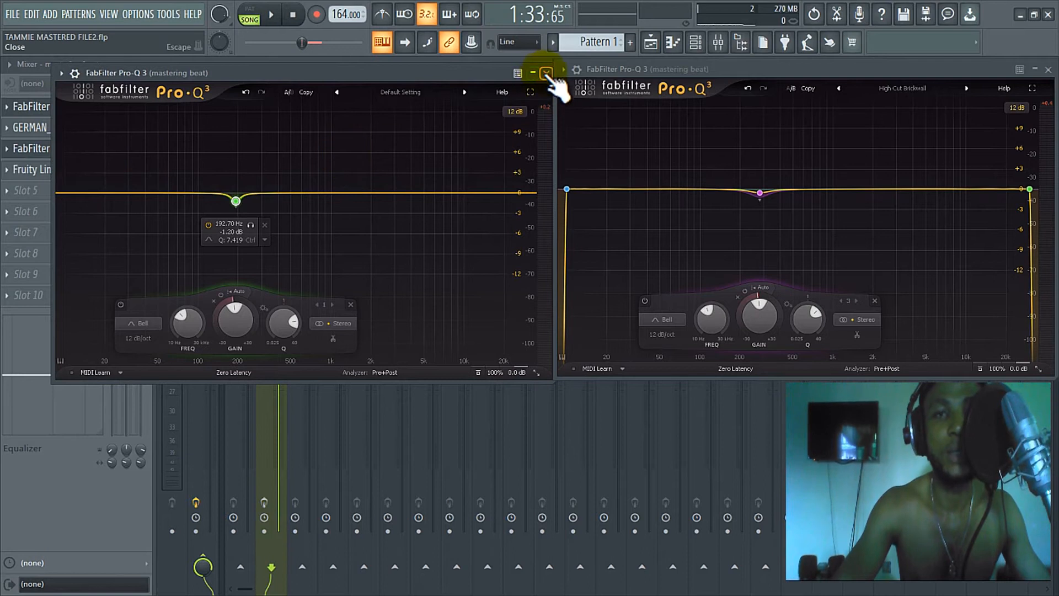
click(546, 72)
click(33, 170)
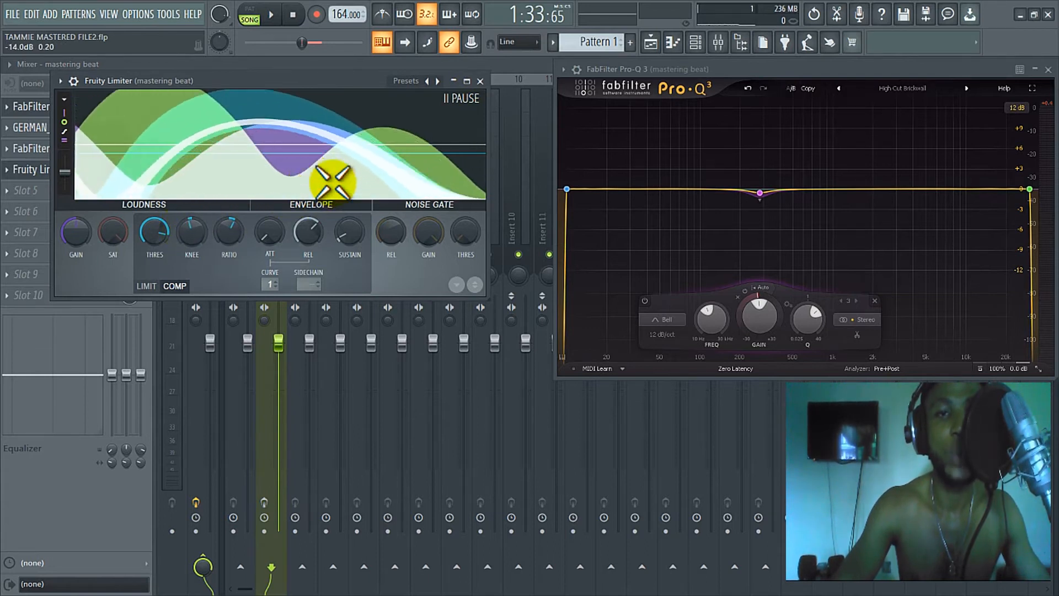
click(480, 81)
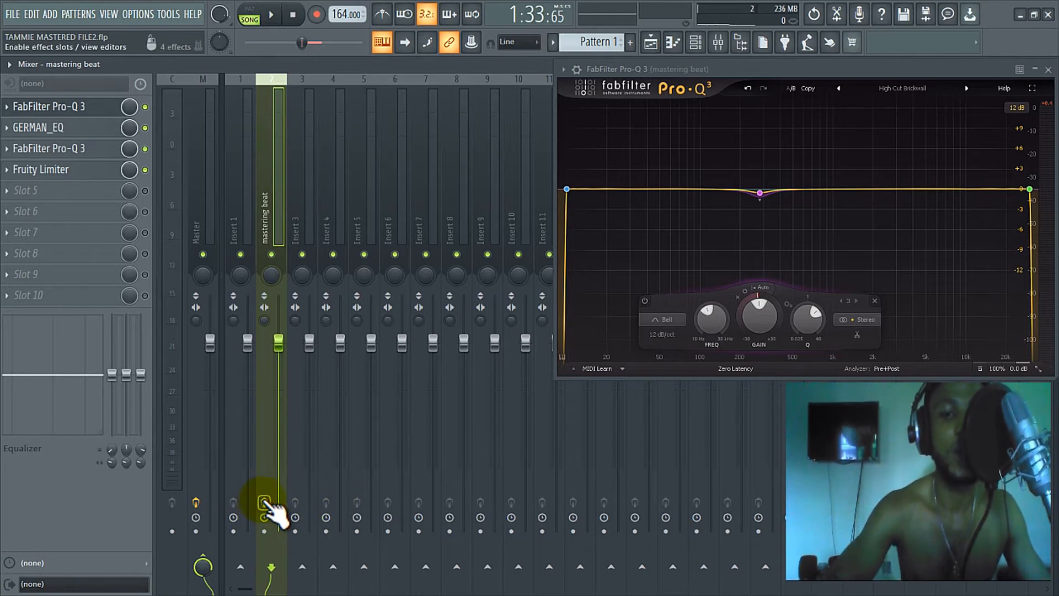
Step: Play the beat with its effects bypassed and re-enable the mastering beat insert's effect slots to compare the sound
key(space)
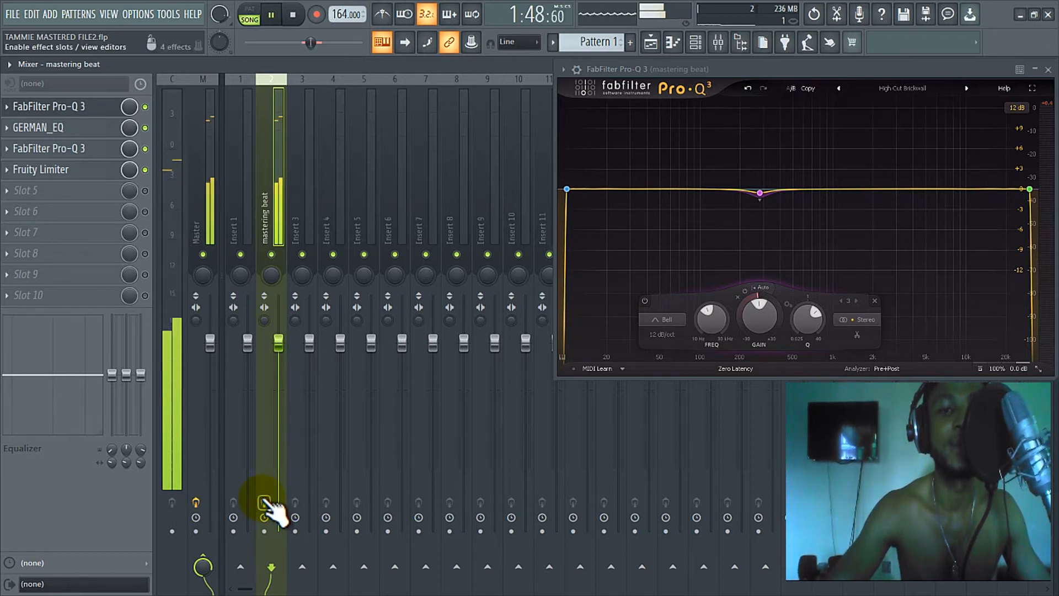
click(264, 503)
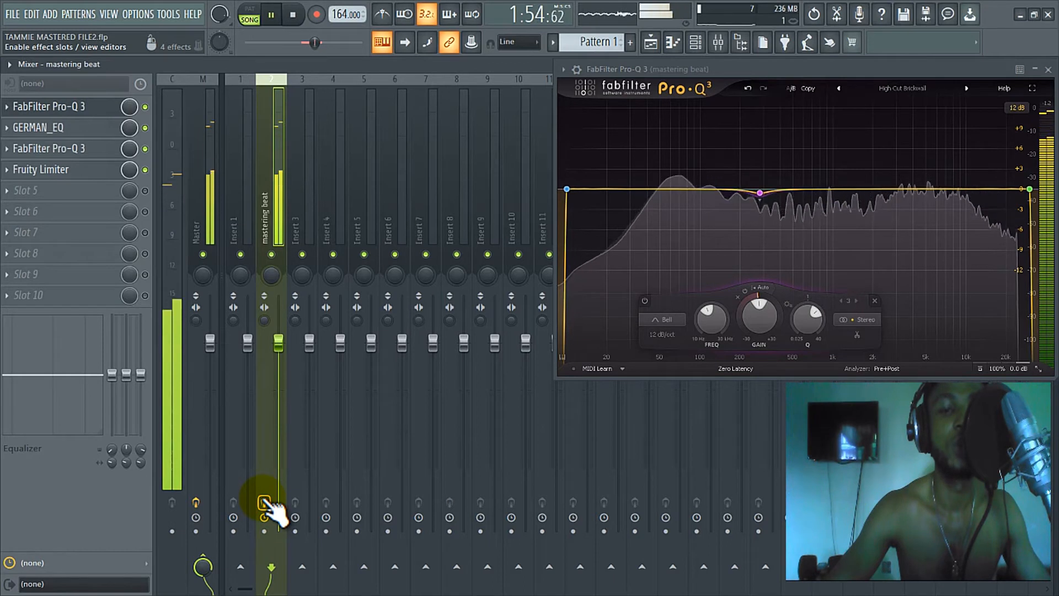
Step: Toggle the mastering beat insert's effect slots while the beat plays to hear it with and without processing
click(264, 502)
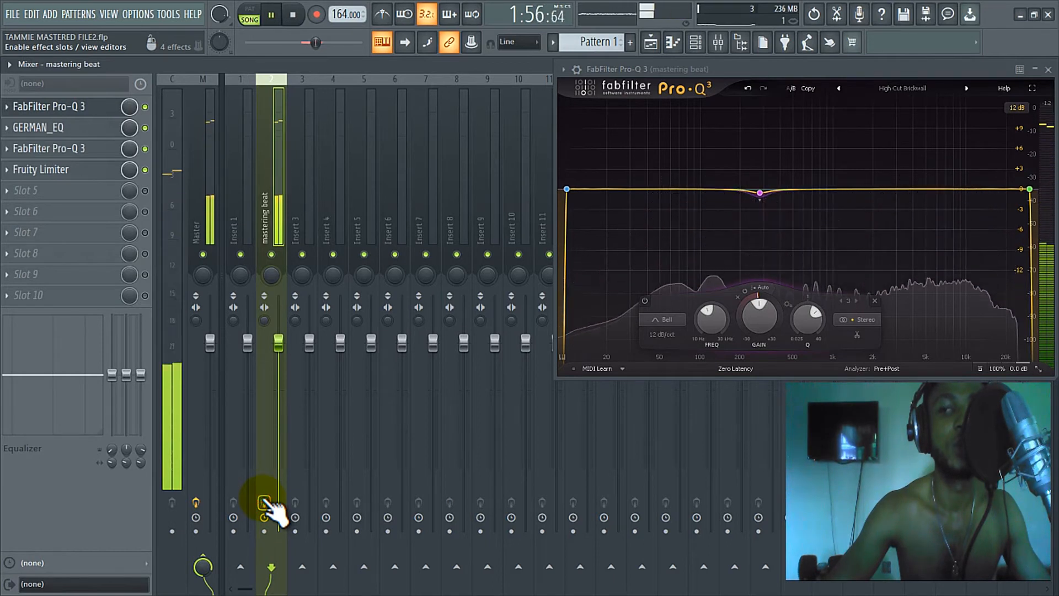
click(264, 501)
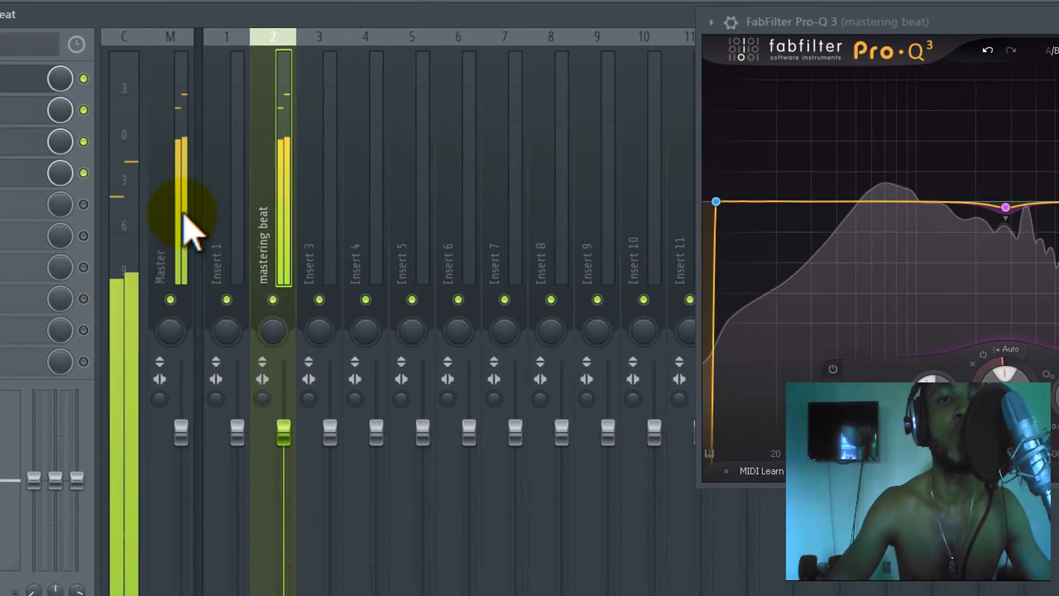
Step: Enable the slot 10 Ultramaximizer on the Master track, review its settings and close it
click(190, 232)
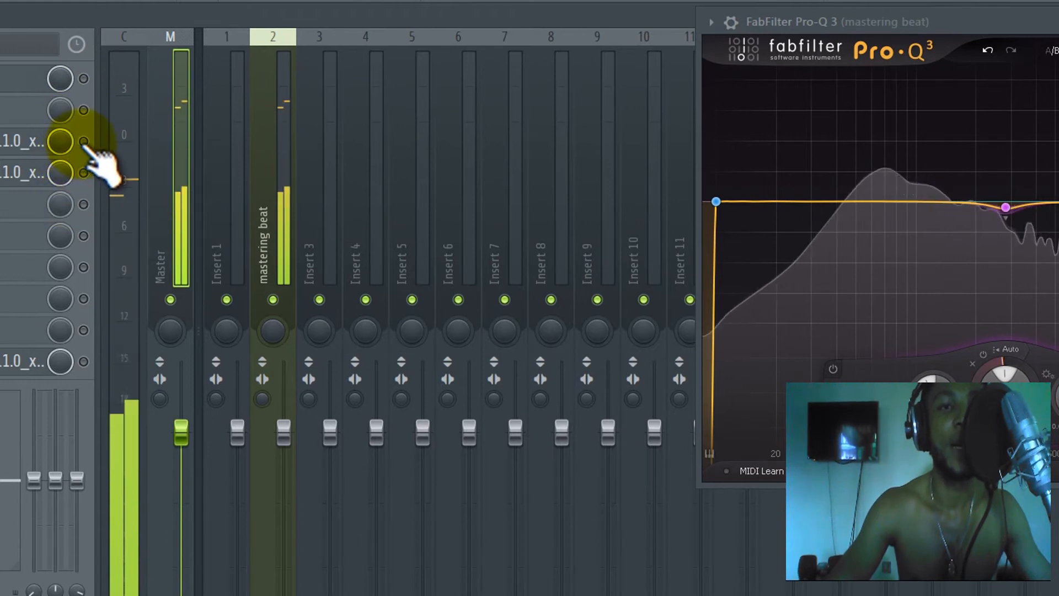
click(17, 361)
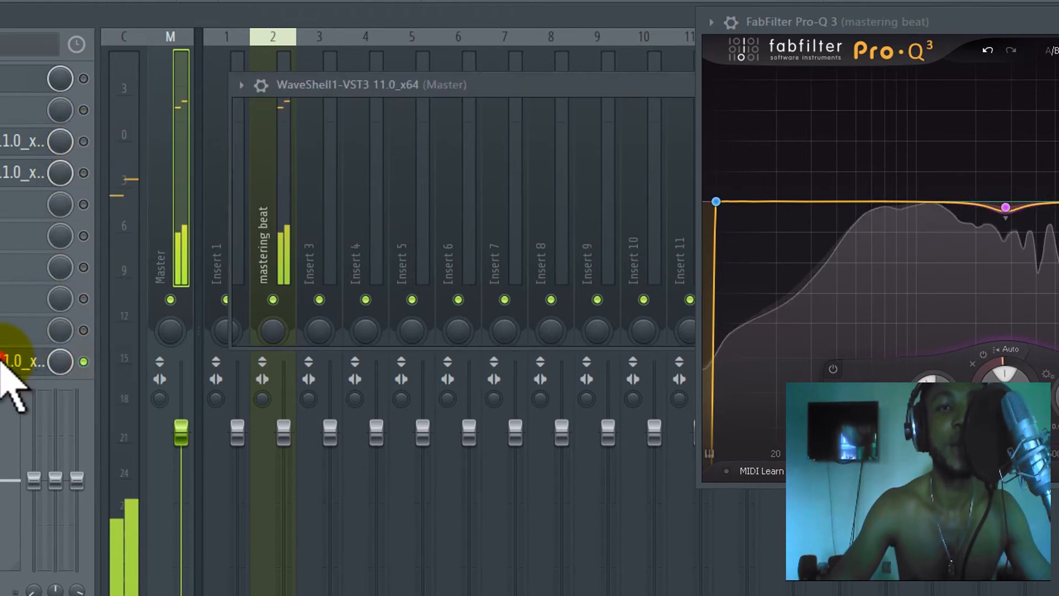
drag(513, 85, 221, 77)
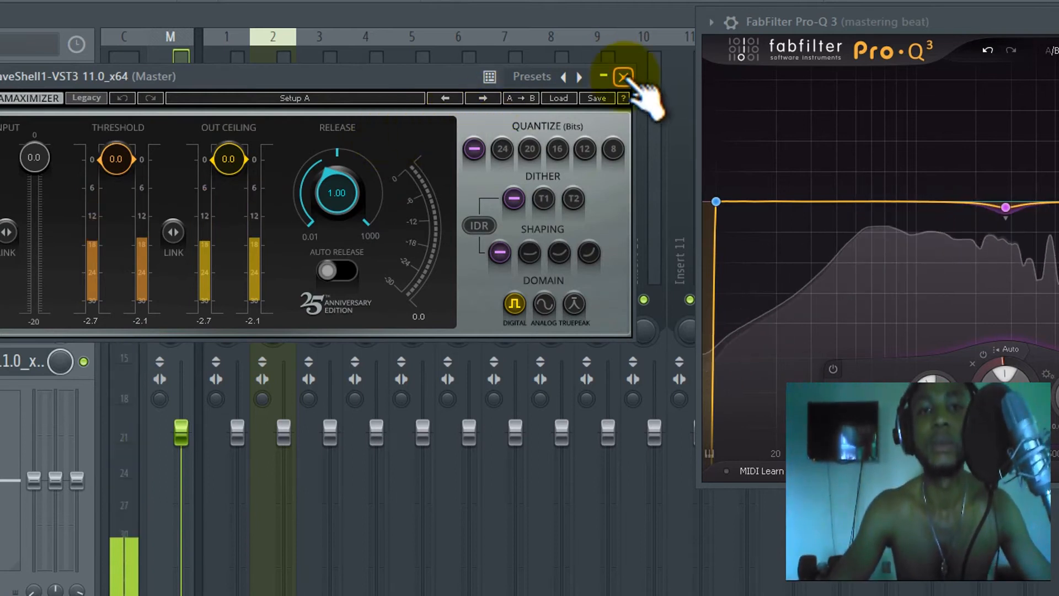
click(624, 76)
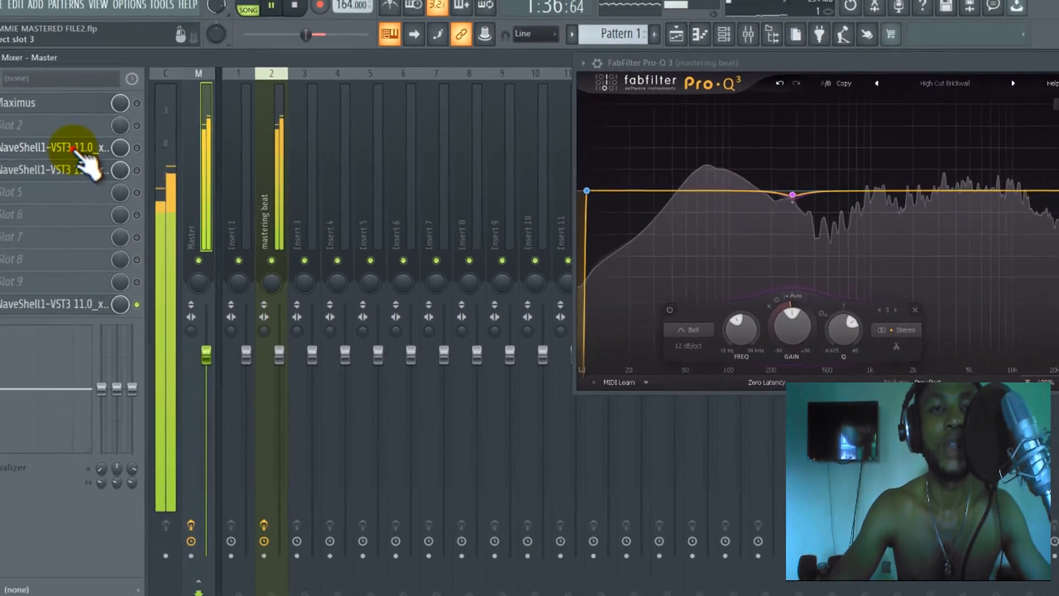
Step: Reset the WLM Loudness Meter in the Master track's slot 3, enable that slot and check the beat's loudness
click(73, 148)
drag(451, 72, 310, 72)
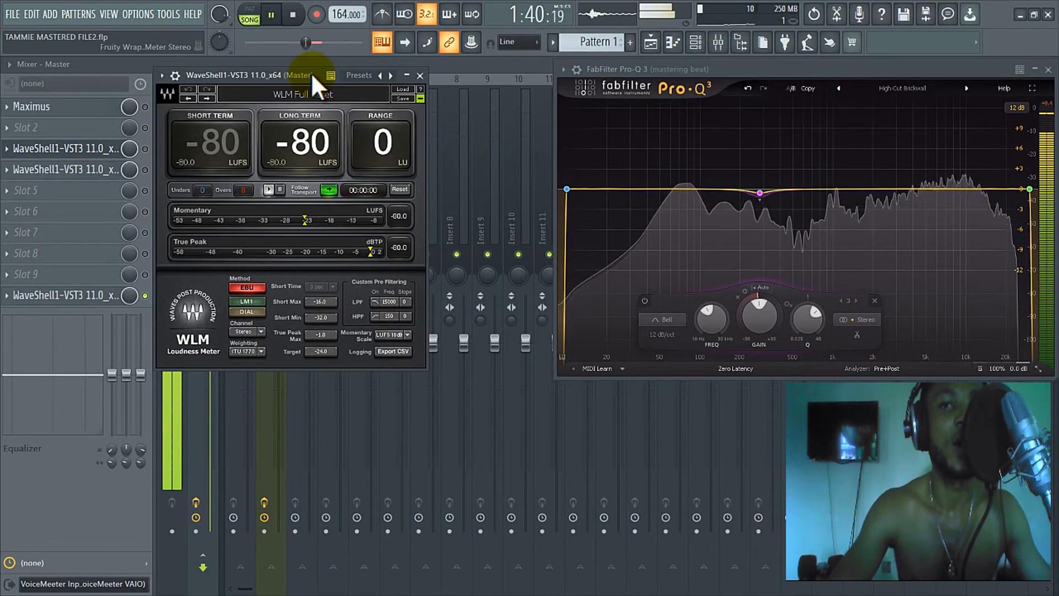
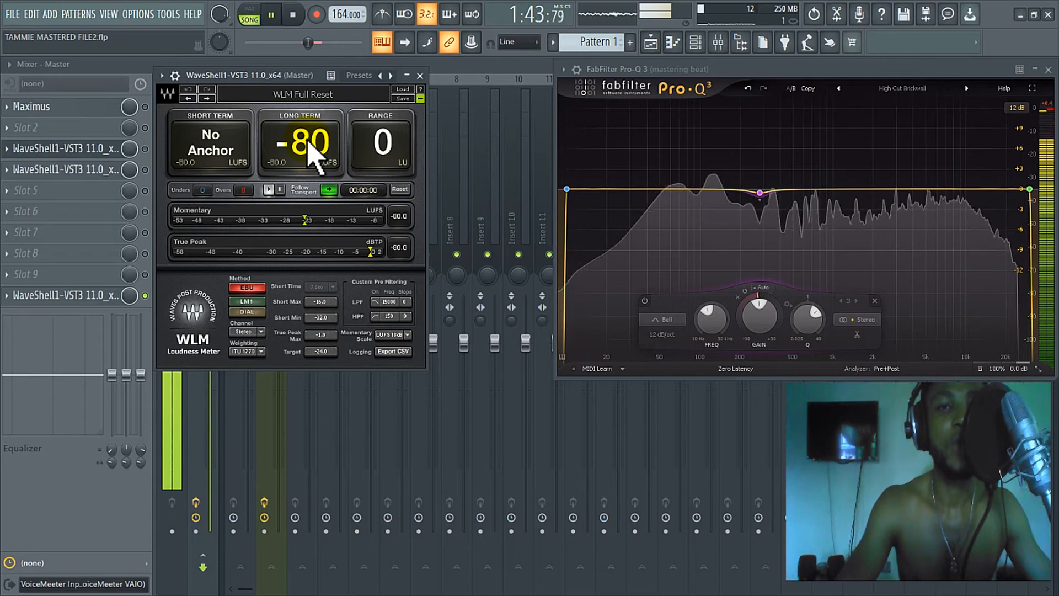
click(400, 189)
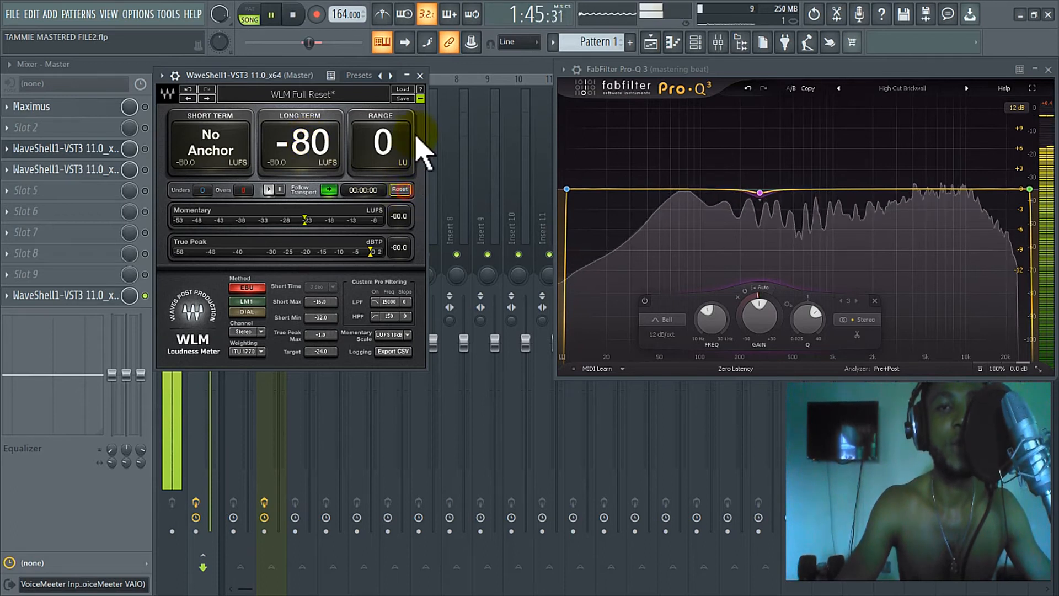
click(420, 75)
click(145, 148)
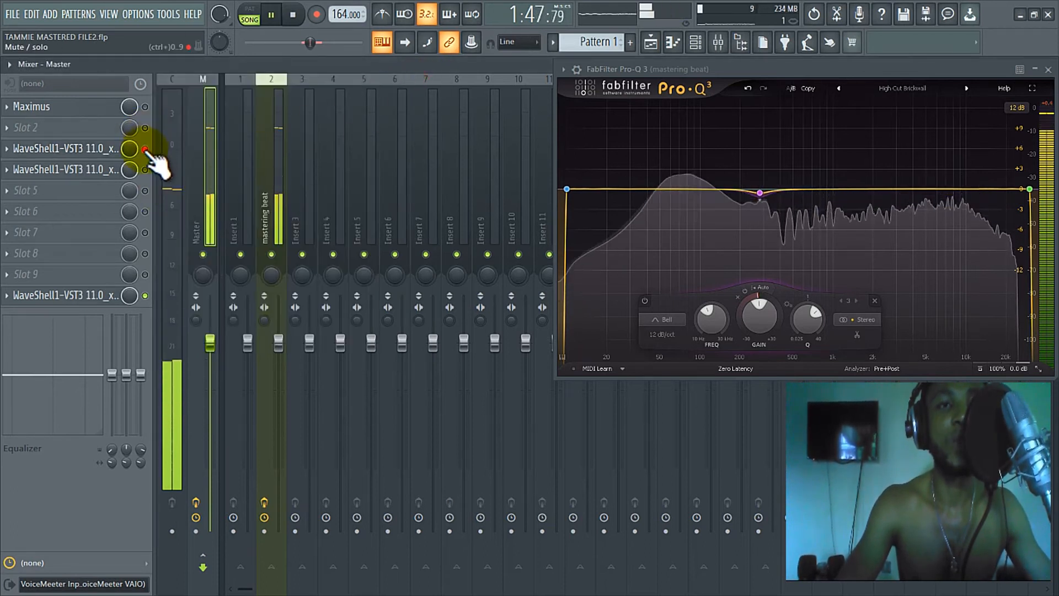
click(92, 148)
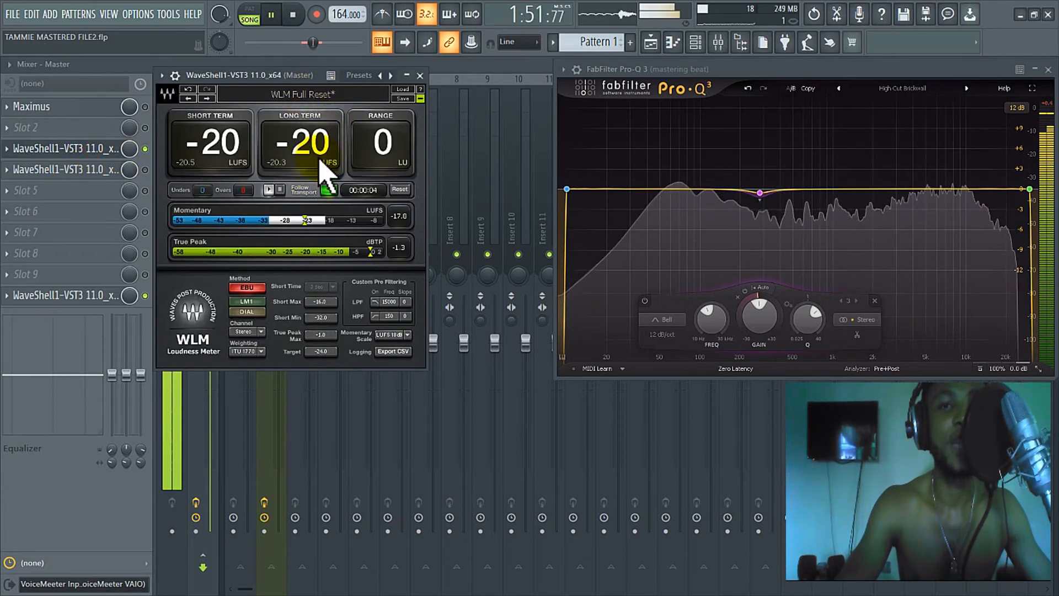
click(420, 76)
Step: Enable the slot 4 VU meter on the Master track, check the beat's level on it and close it
click(100, 174)
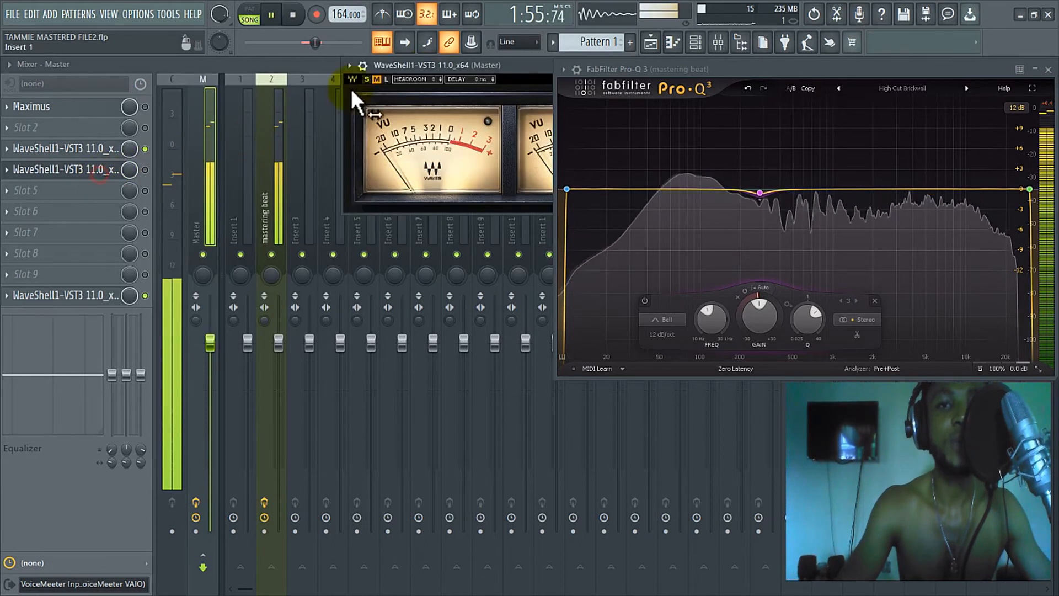
drag(516, 66, 378, 83)
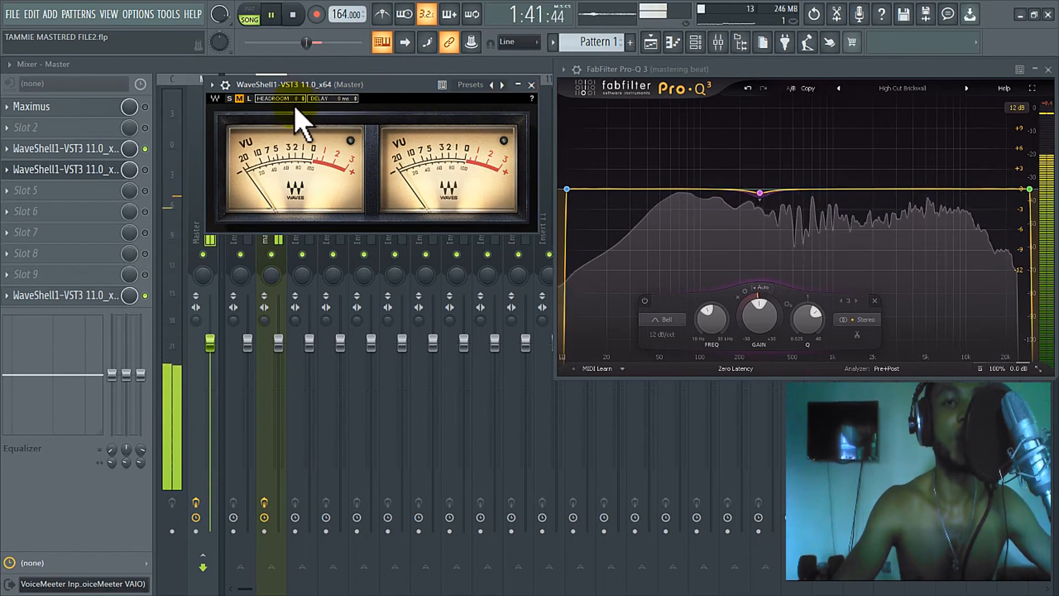
click(531, 85)
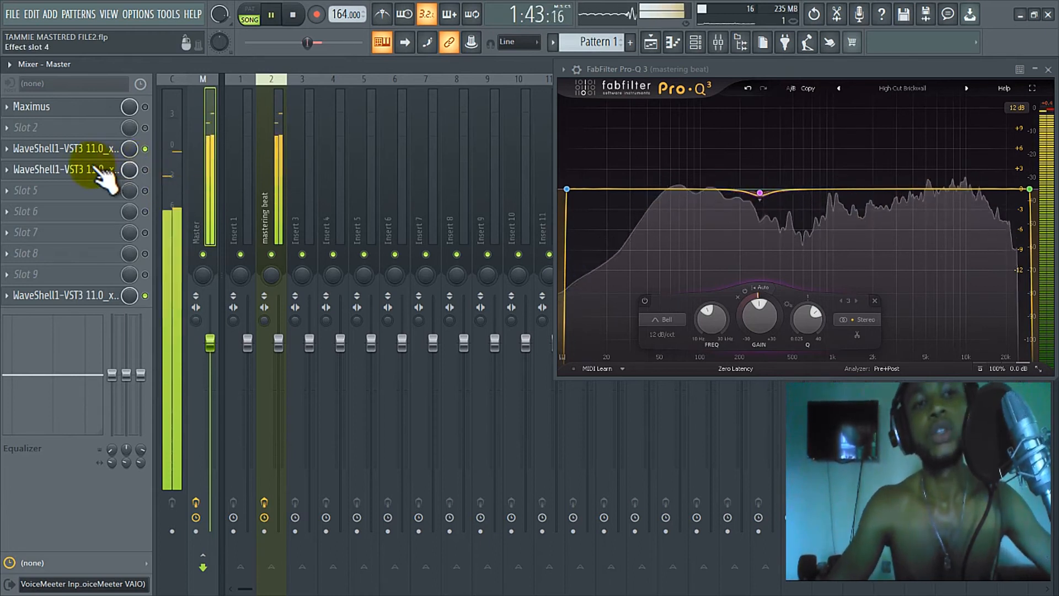
click(145, 170)
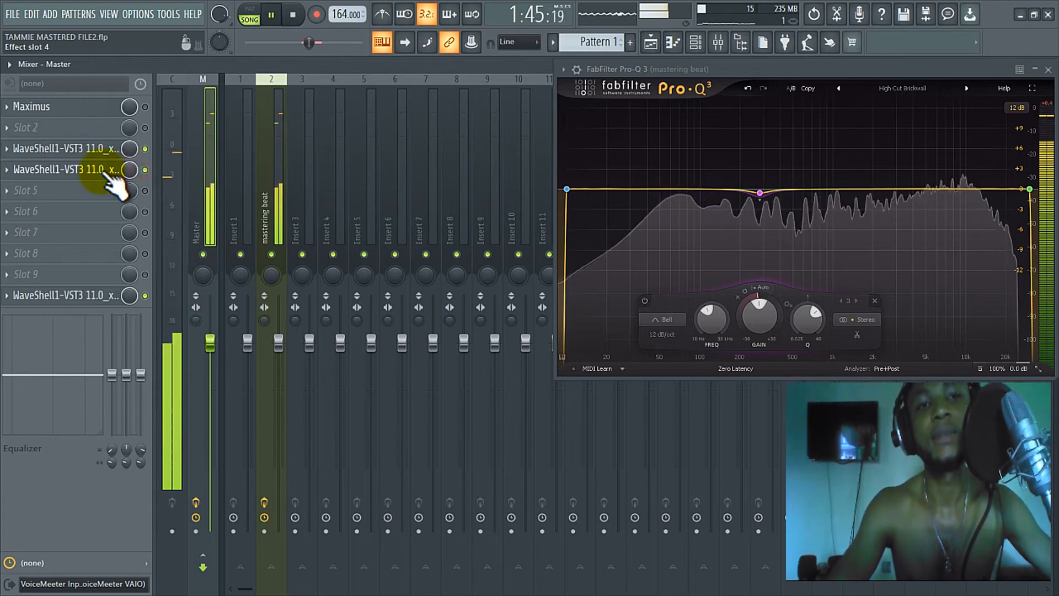
click(102, 169)
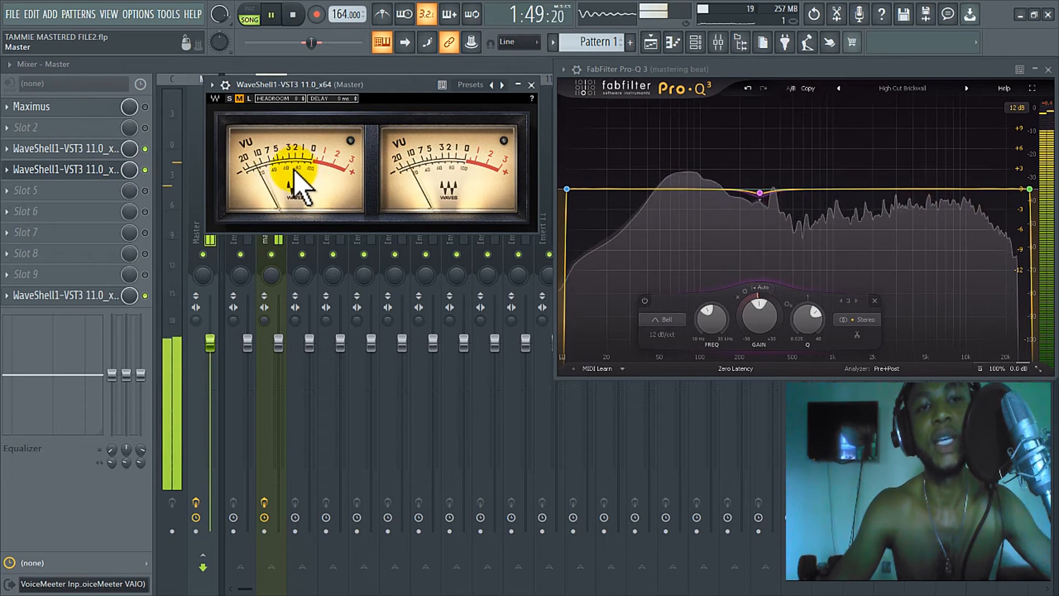
click(531, 84)
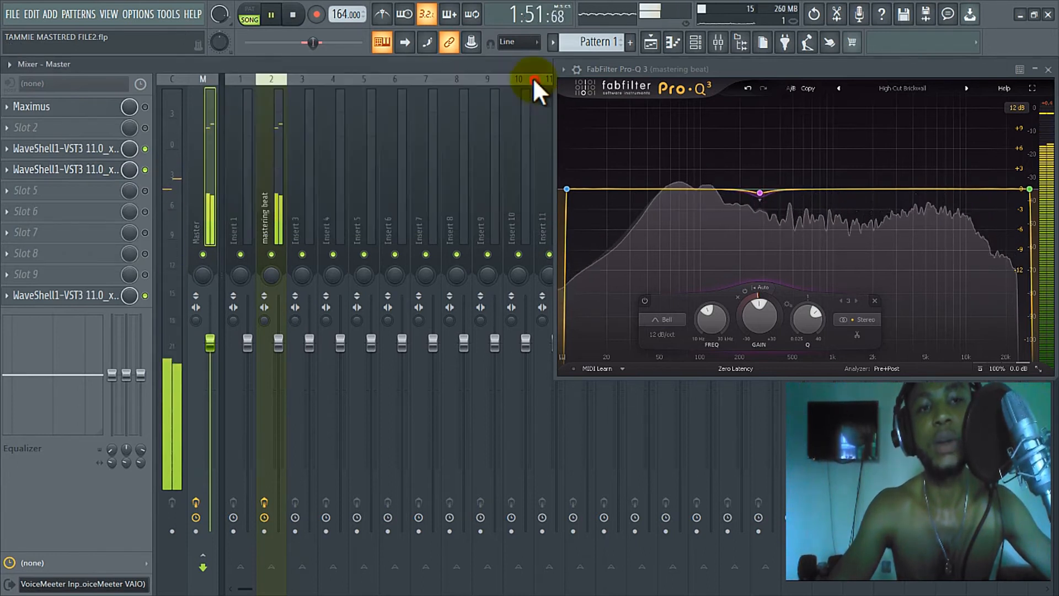
Step: Open Maximus from the Master track's slot 1 and inspect its master and mid band settings
click(125, 107)
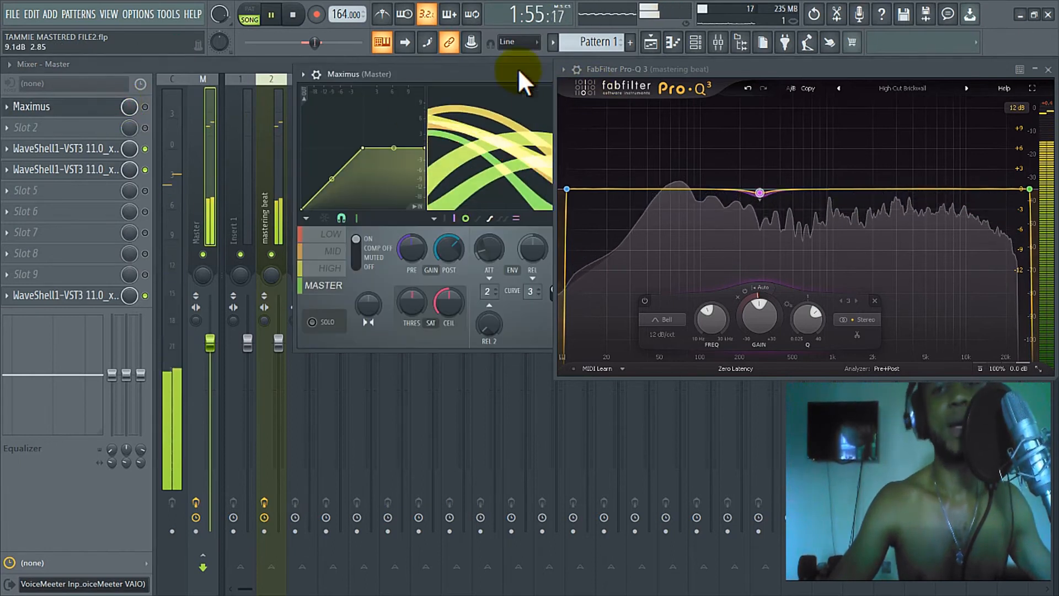
drag(474, 71, 215, 64)
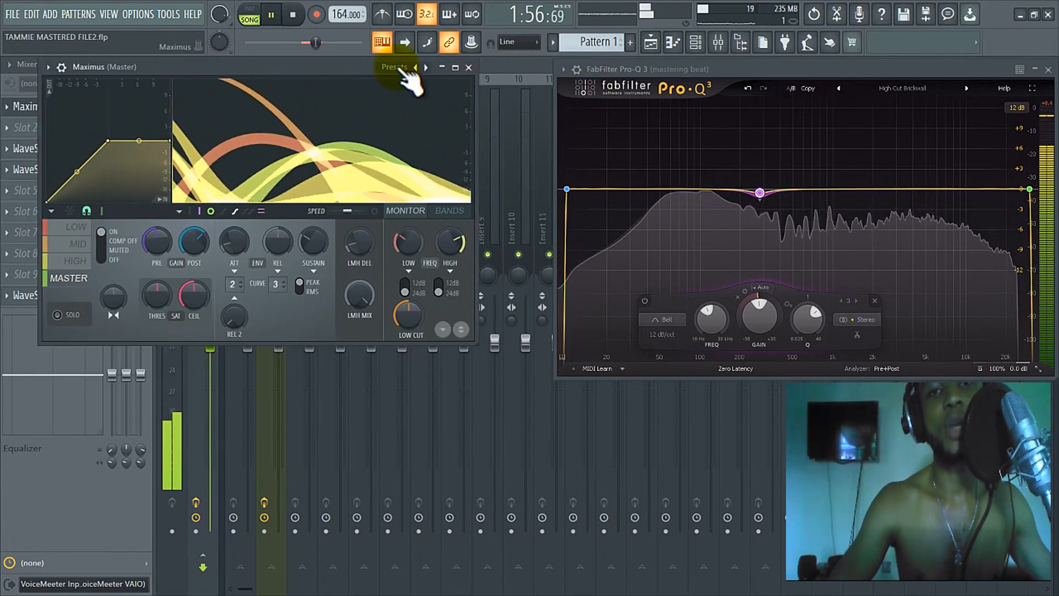
click(469, 67)
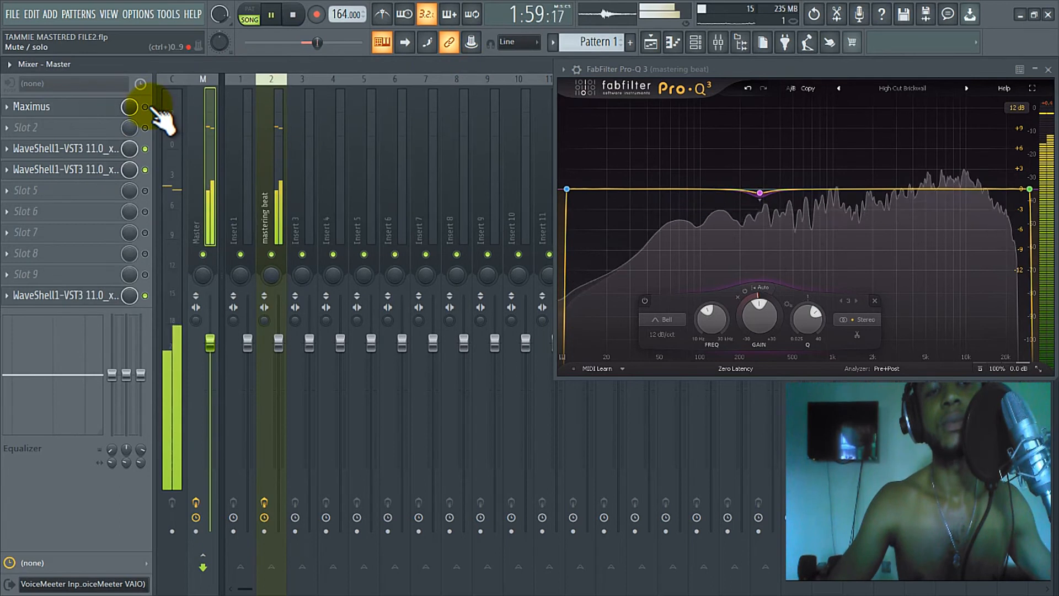
click(97, 108)
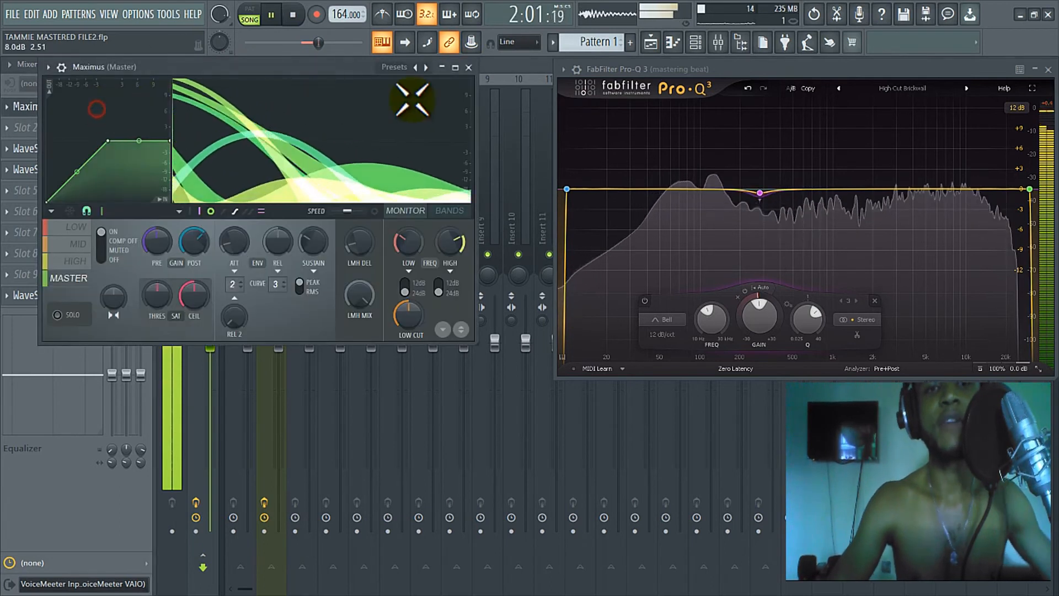
click(77, 244)
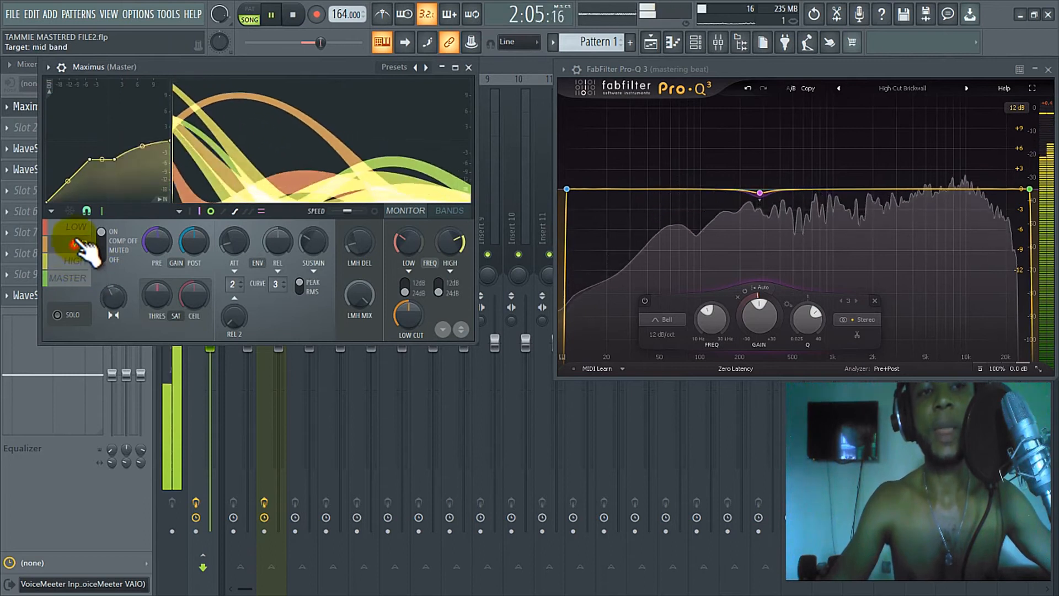
Step: Reset the stereo separation of Maximus's low, mid and high bands to their defaults
click(77, 227)
right_click(114, 296)
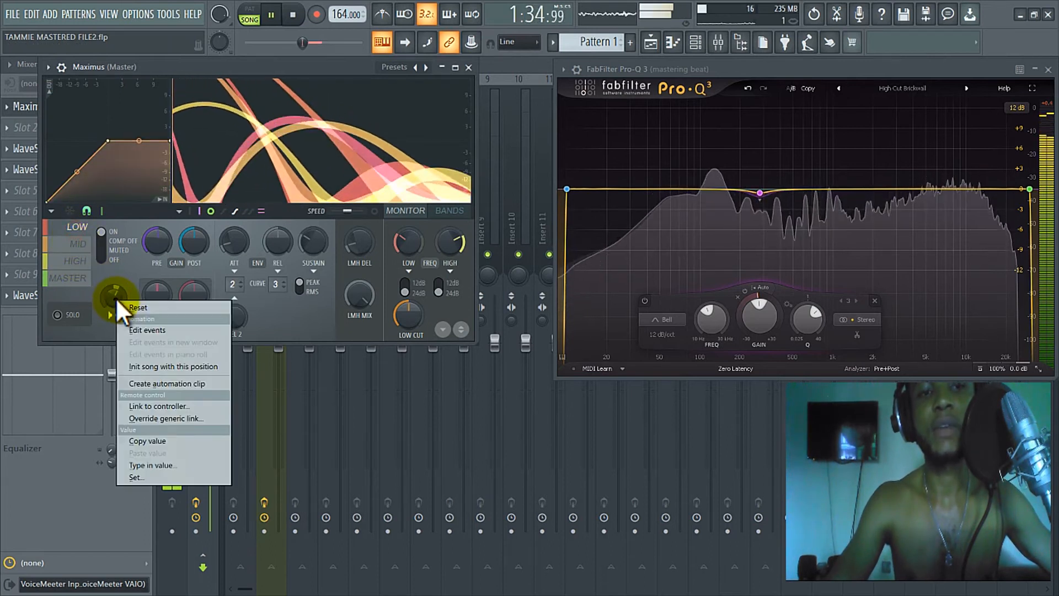
click(138, 307)
click(79, 244)
right_click(121, 297)
click(135, 307)
click(76, 261)
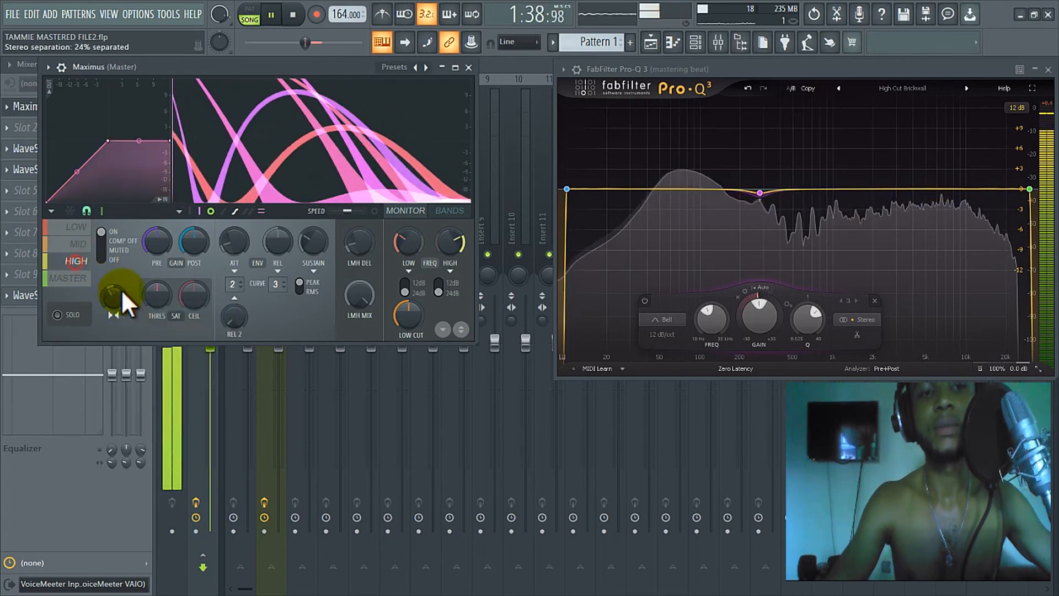
right_click(121, 292)
click(137, 308)
Step: Load the Default preset in Maximus, close it and enable its slot on the Master track
click(74, 280)
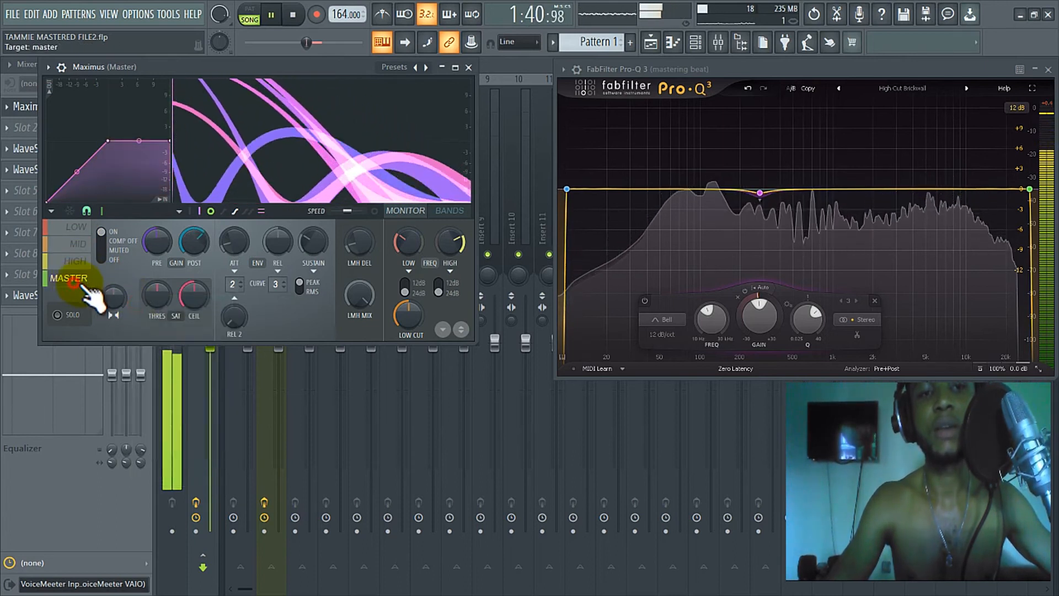
click(449, 211)
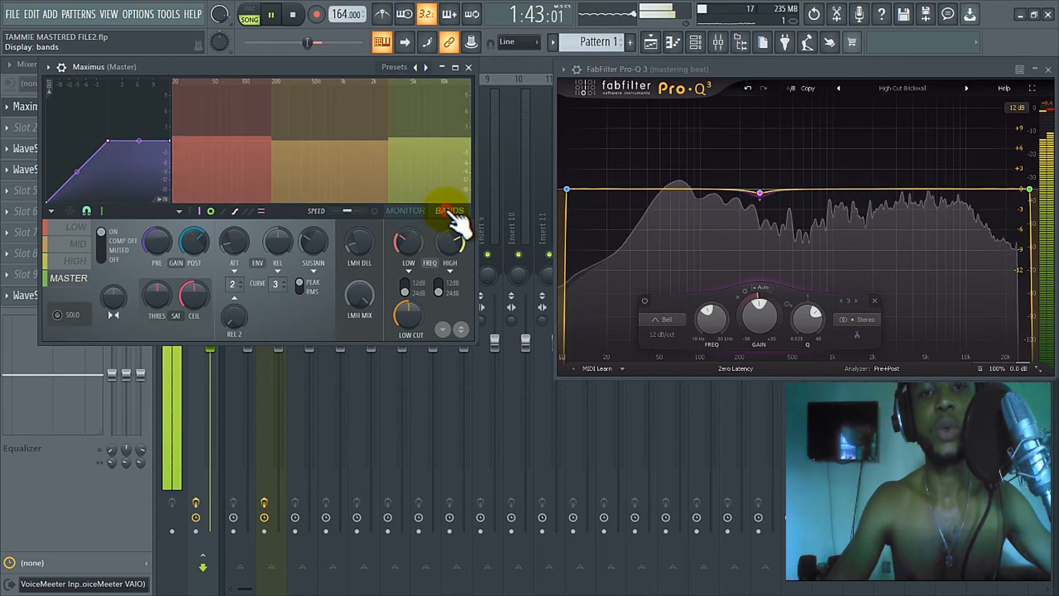
click(425, 67)
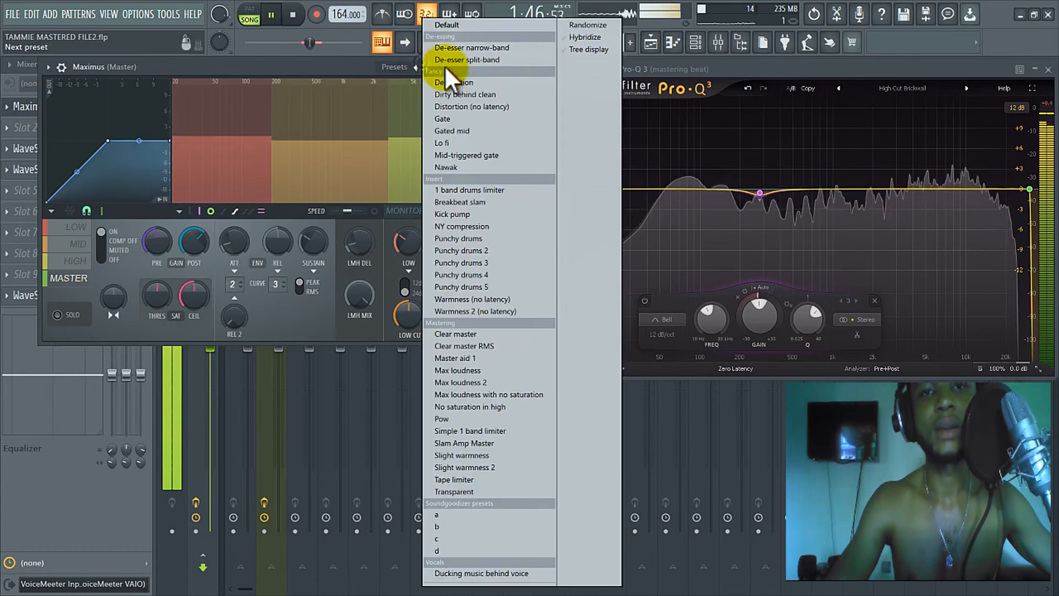
click(458, 23)
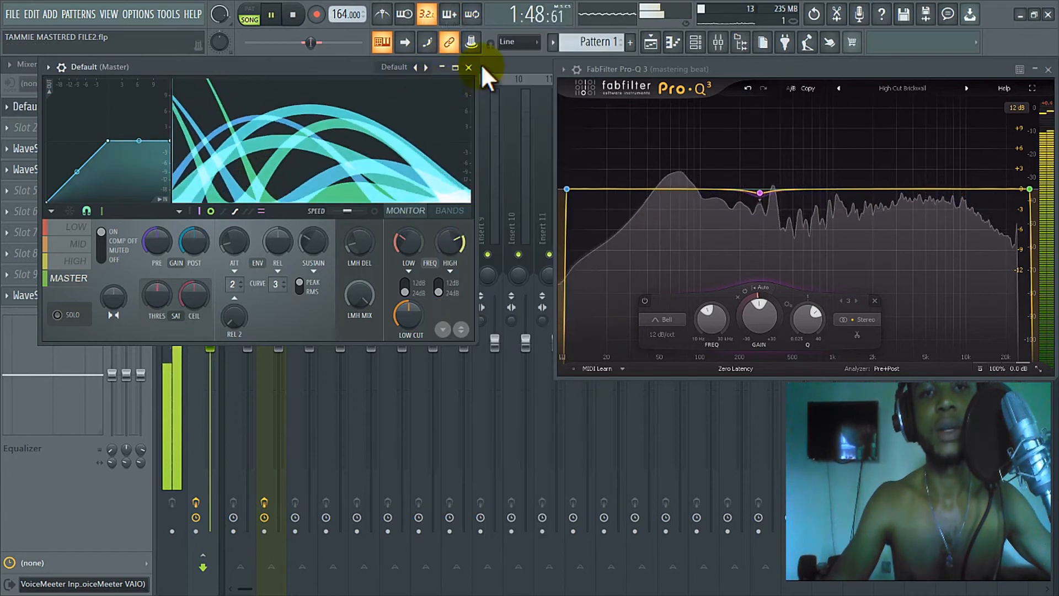
click(466, 66)
click(145, 107)
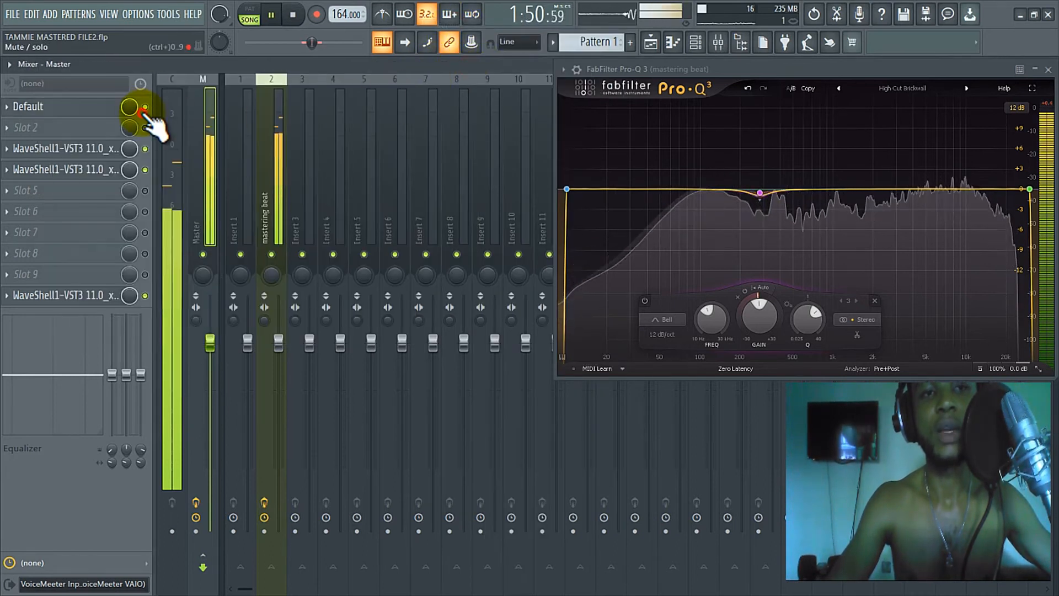
Step: Reopen Maximus, solo its high band and reposition the plugin window beside the Pro-Q 3
click(69, 108)
drag(299, 71, 353, 73)
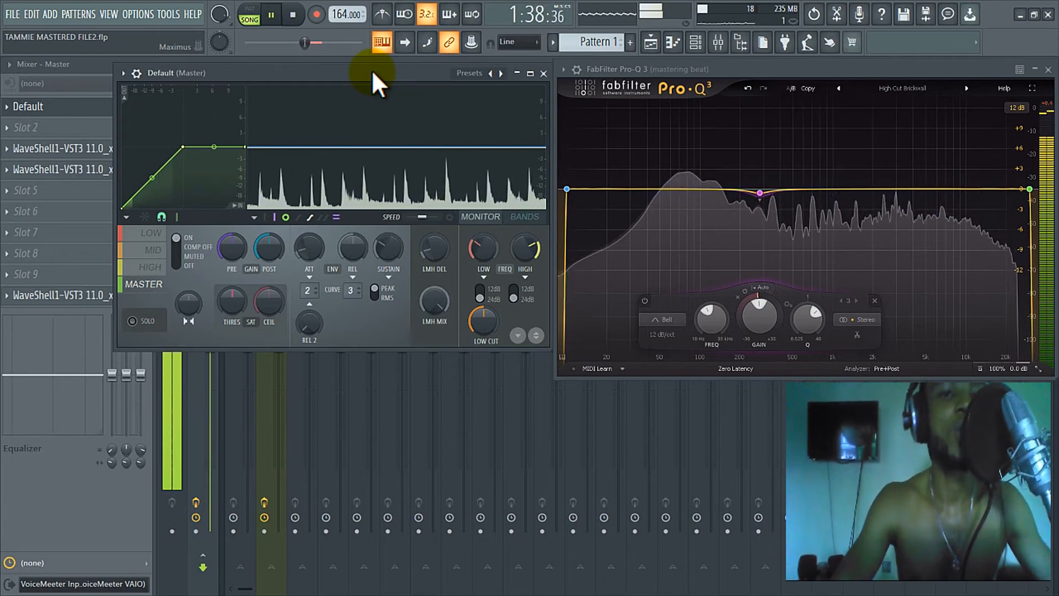
click(146, 269)
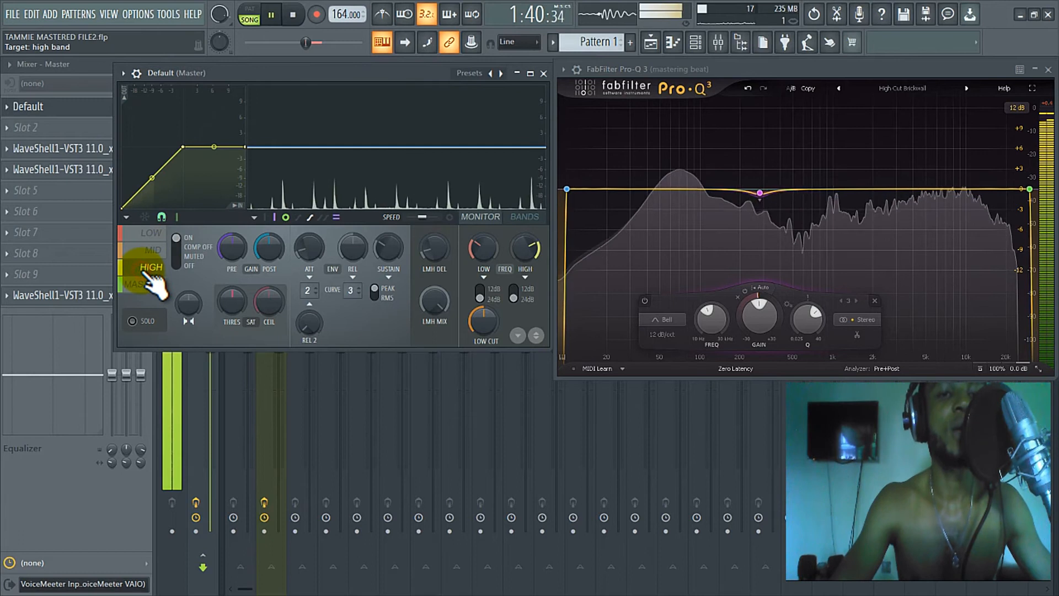
click(146, 250)
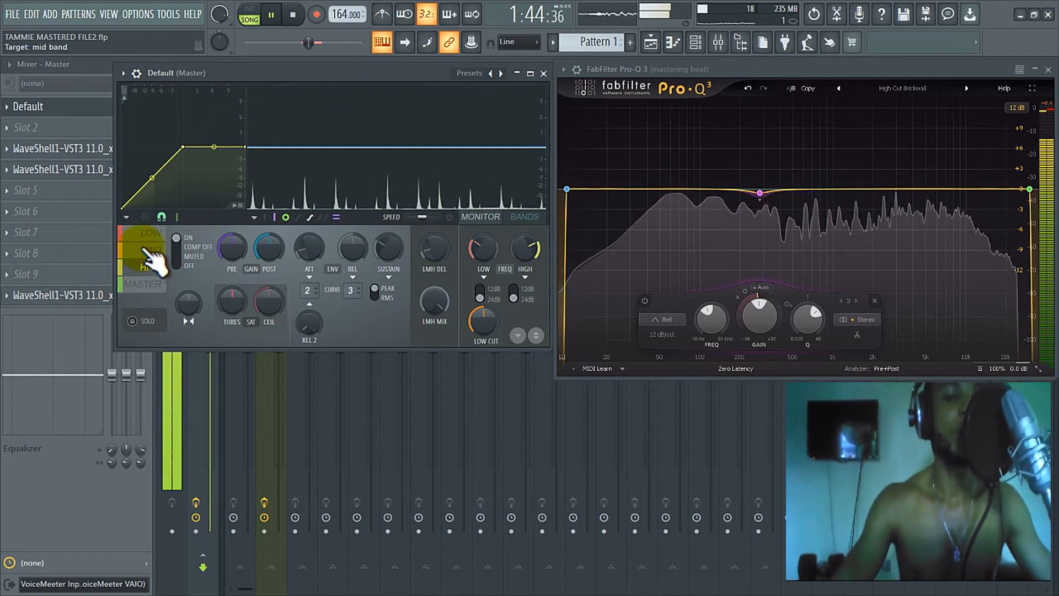
click(132, 321)
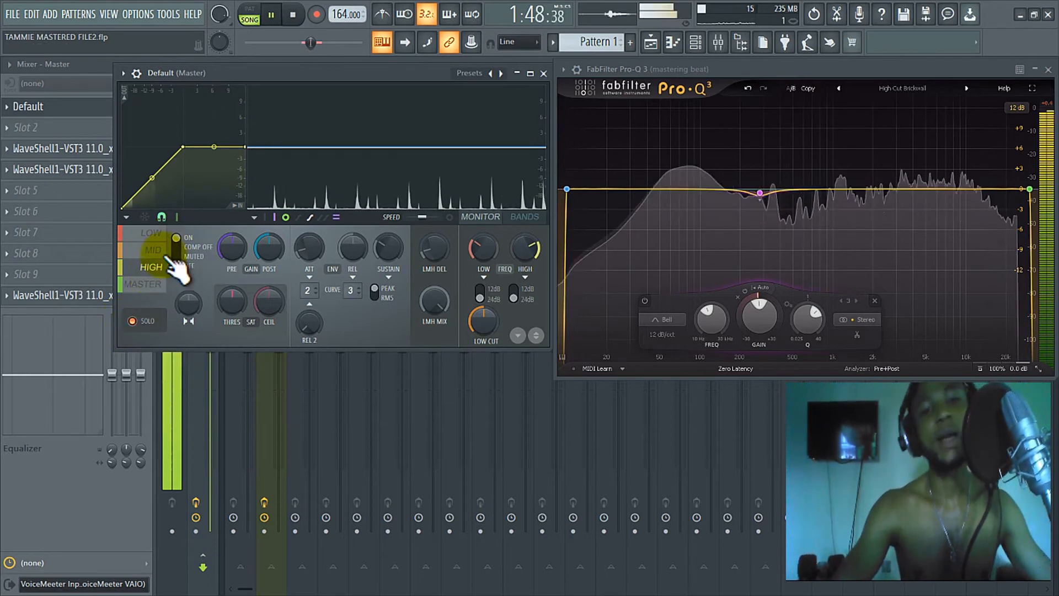
click(150, 270)
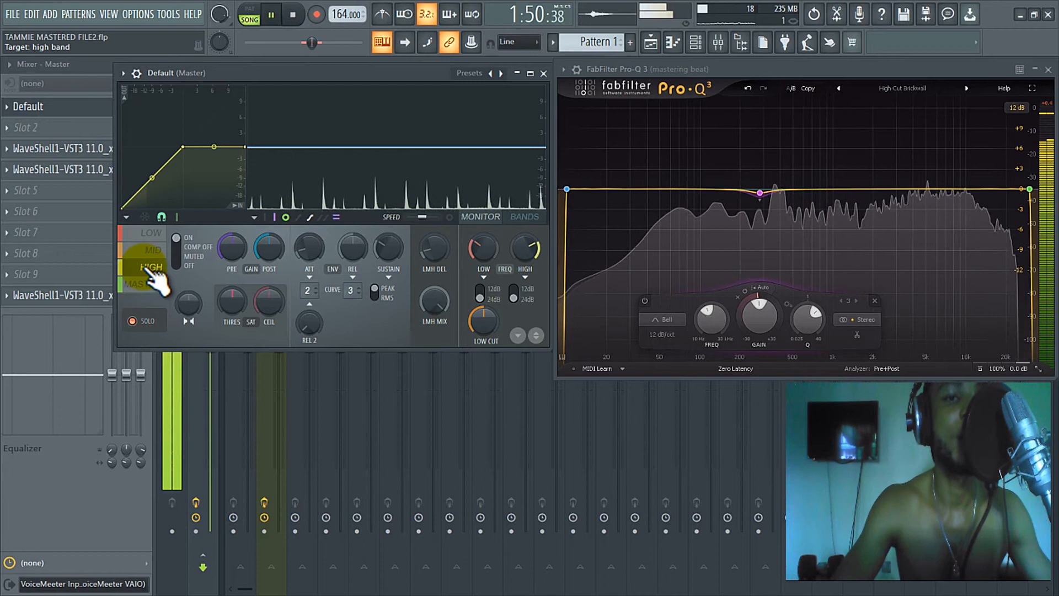
drag(347, 74, 271, 68)
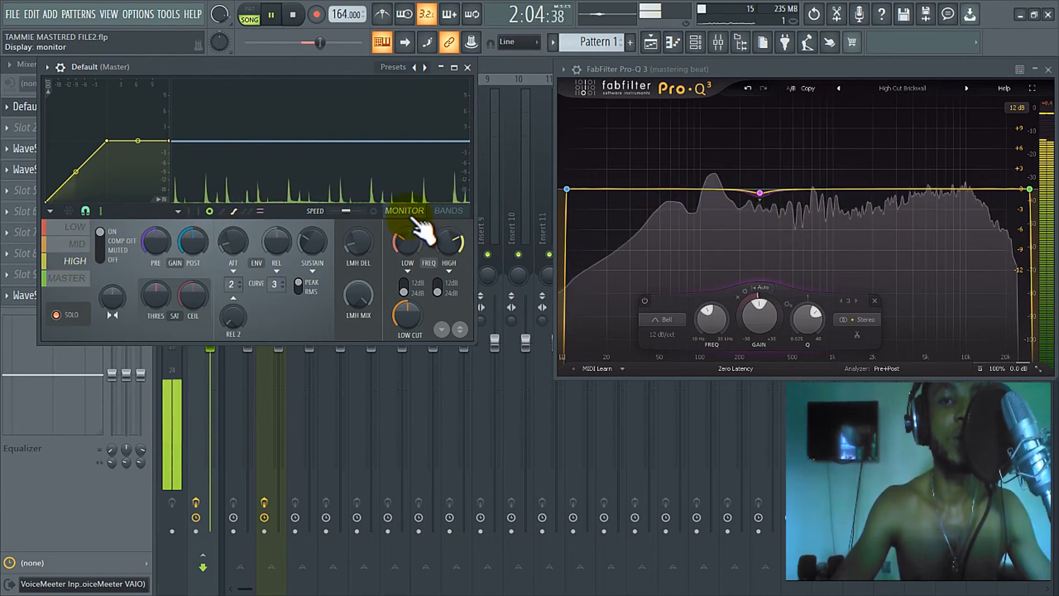
Step: Switch Maximus to its bands view and sweep the soloed high band's stereo separation between merged and separated, settling at 14% separated
click(199, 213)
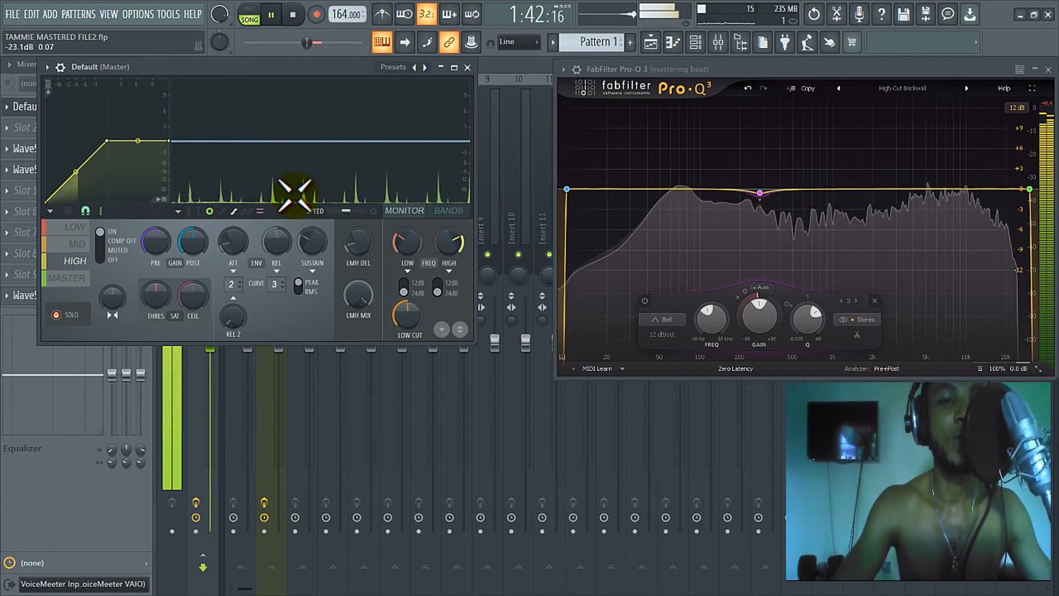
click(450, 211)
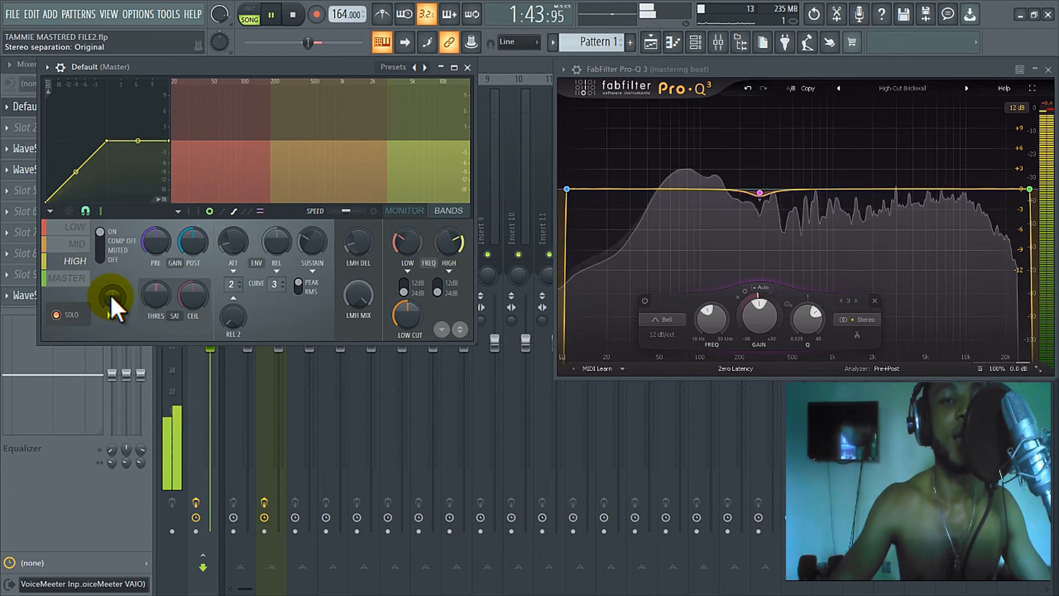
scroll(113, 310, down, 1)
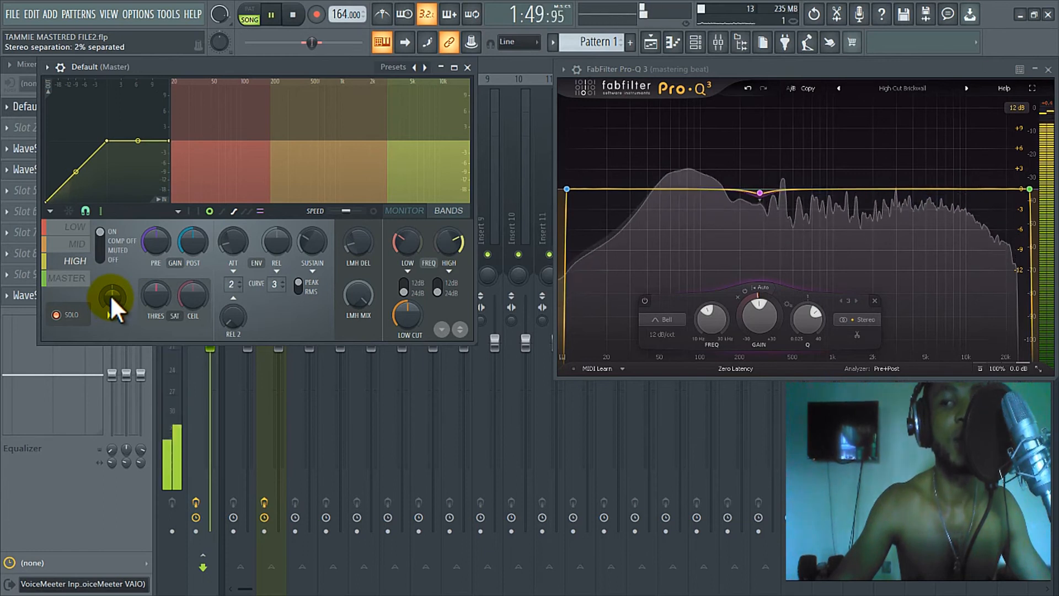
drag(111, 299, 127, 29)
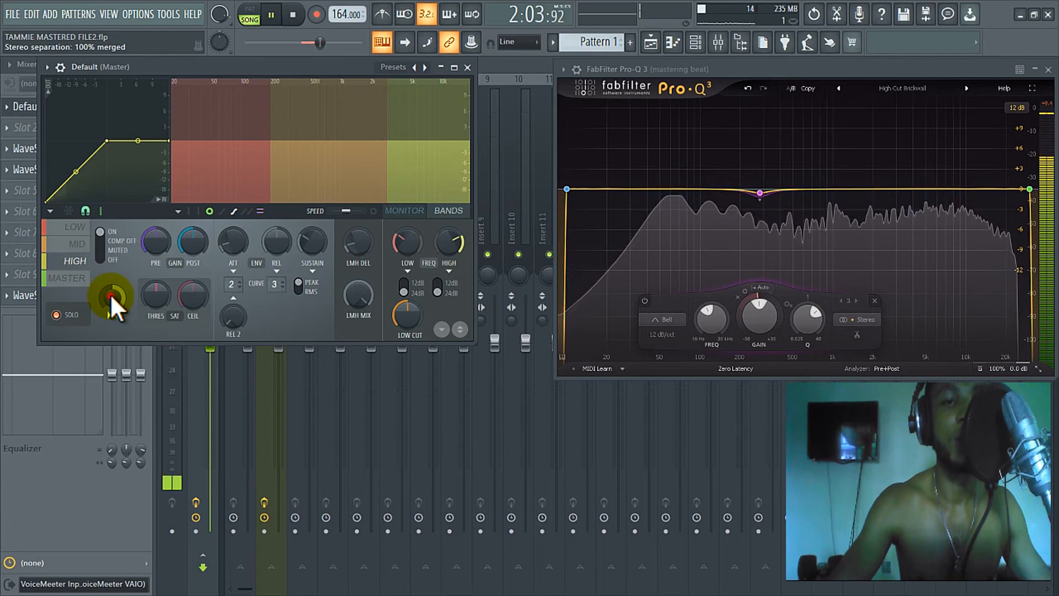
drag(111, 300, 123, 359)
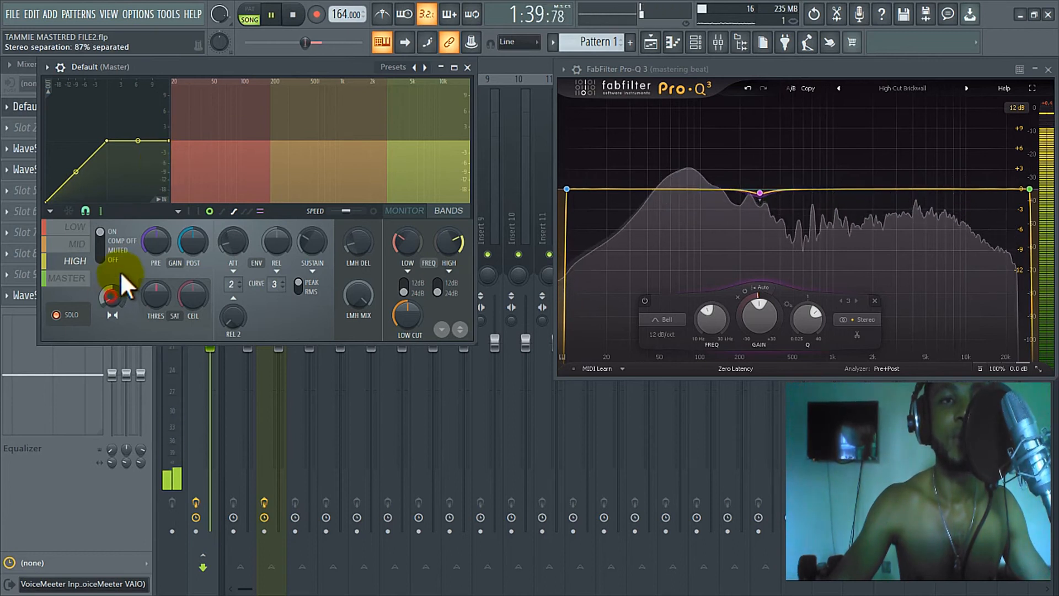
drag(107, 329, 118, 280)
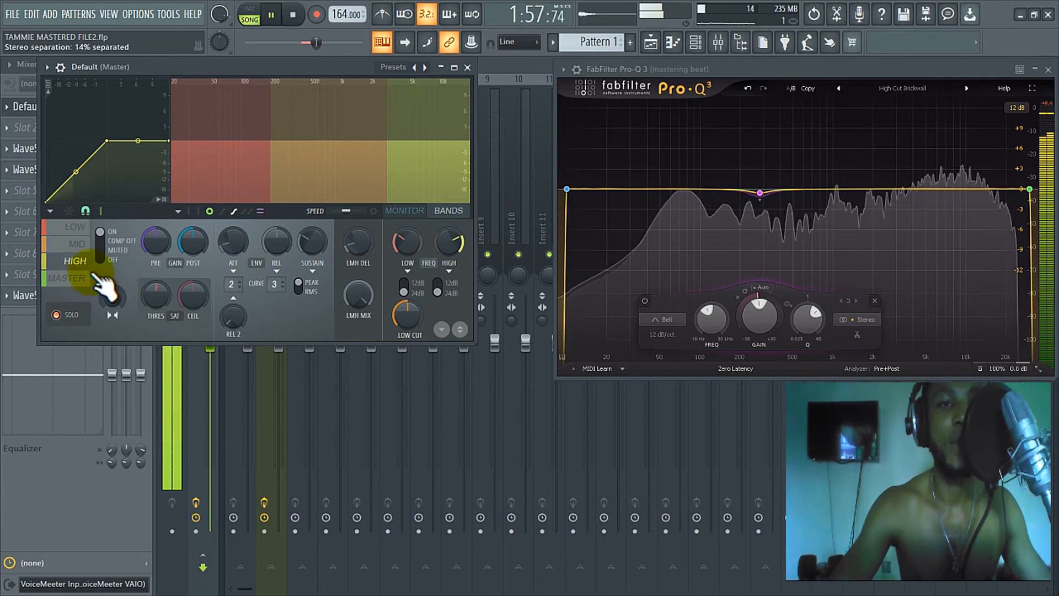
click(57, 318)
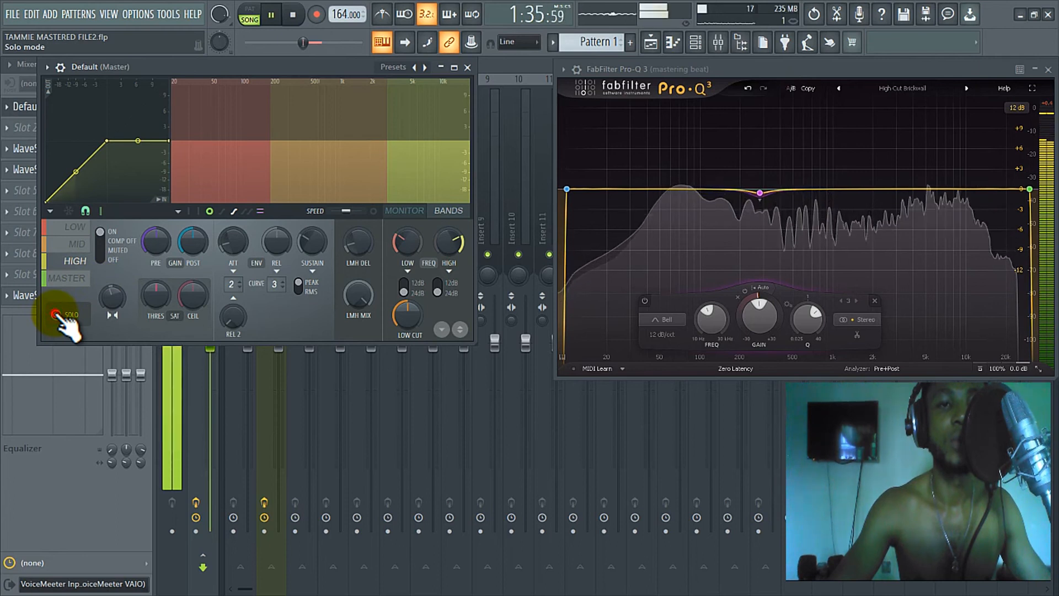
Step: Solo the mid band and set its stereo separation to 20% separated
click(76, 246)
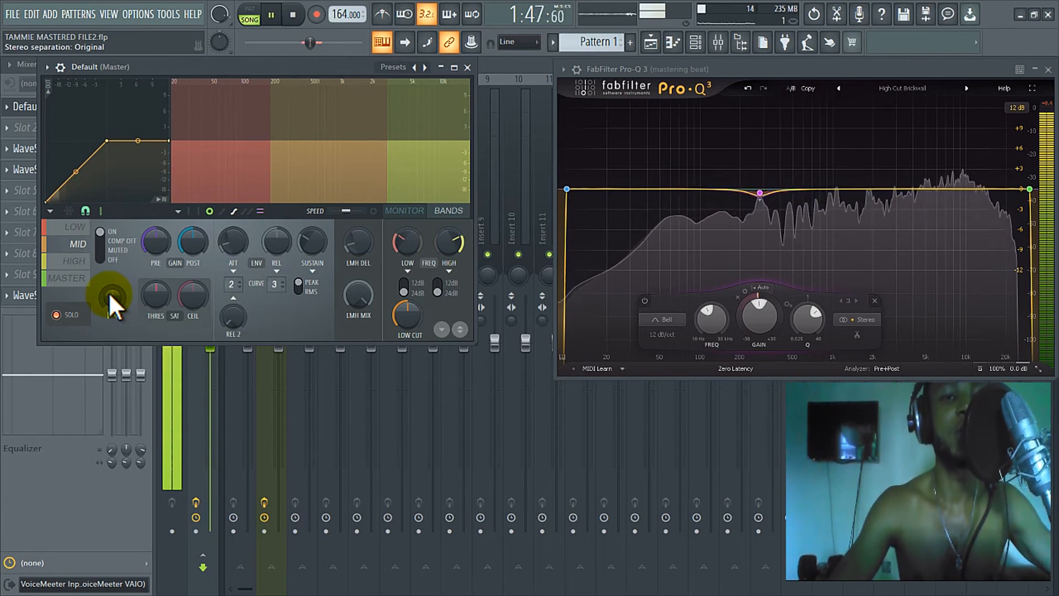
drag(109, 293, 121, 315)
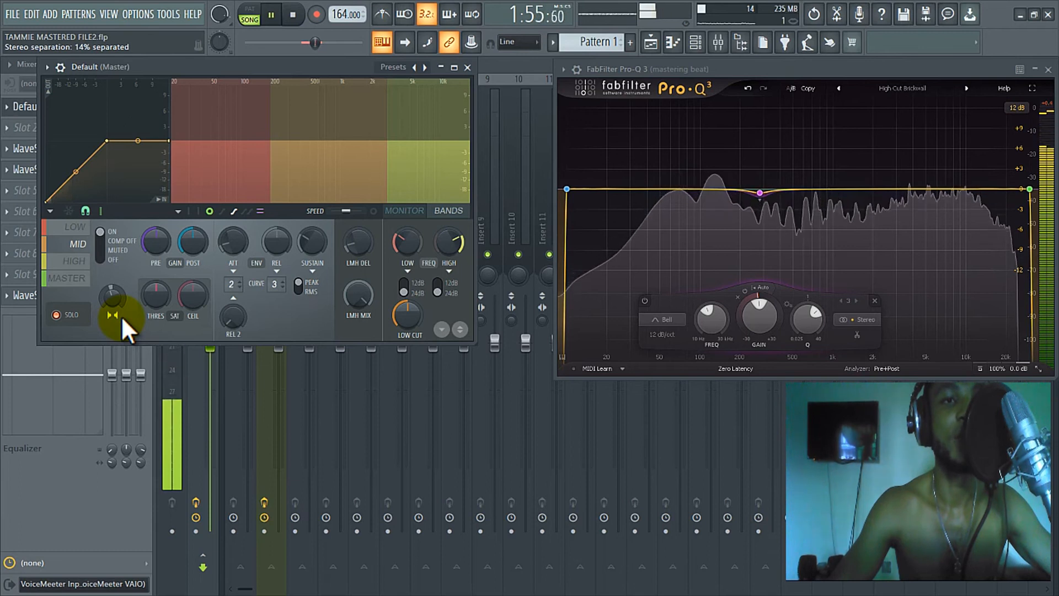
drag(121, 316, 117, 303)
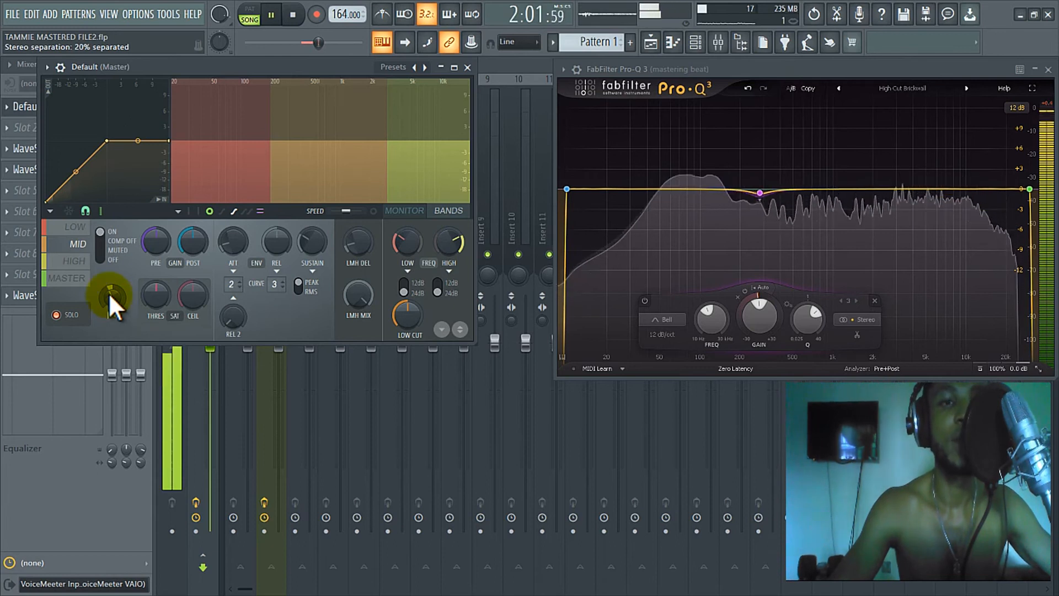
Step: Return to the high band, fine-tune its stereo separation and switch solo off
click(57, 314)
click(75, 261)
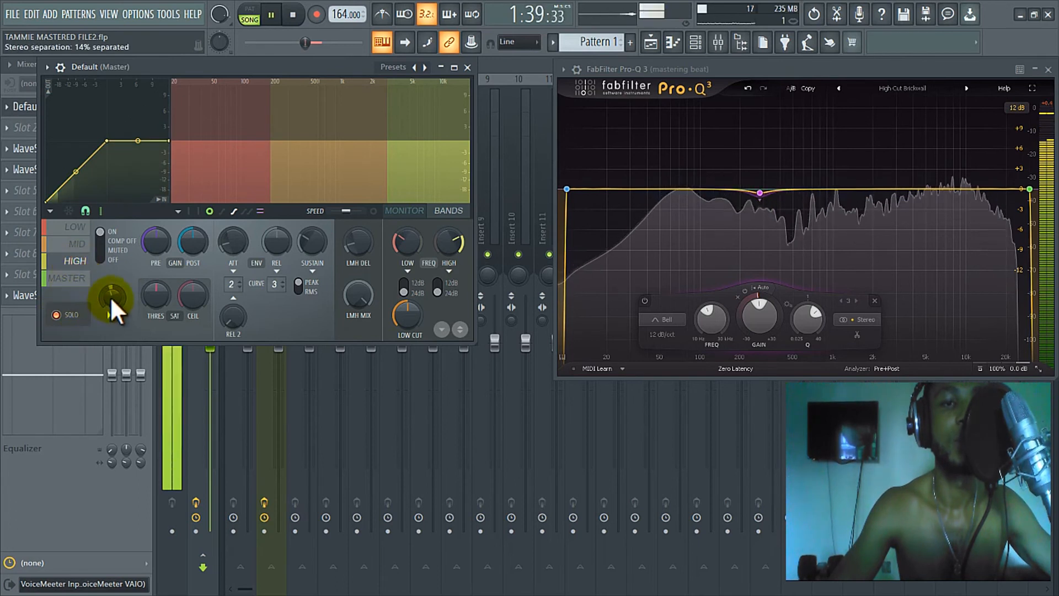
drag(112, 314, 112, 320)
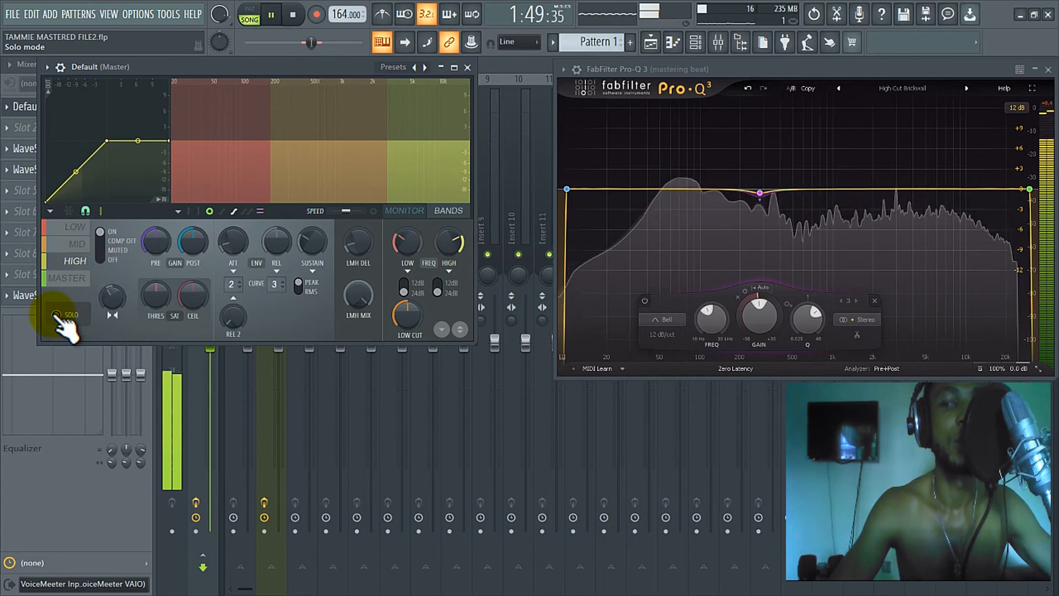
Step: Solo the low band, set its stereo separation to about 30% merged and audition a small pre-gain boost on it
click(76, 227)
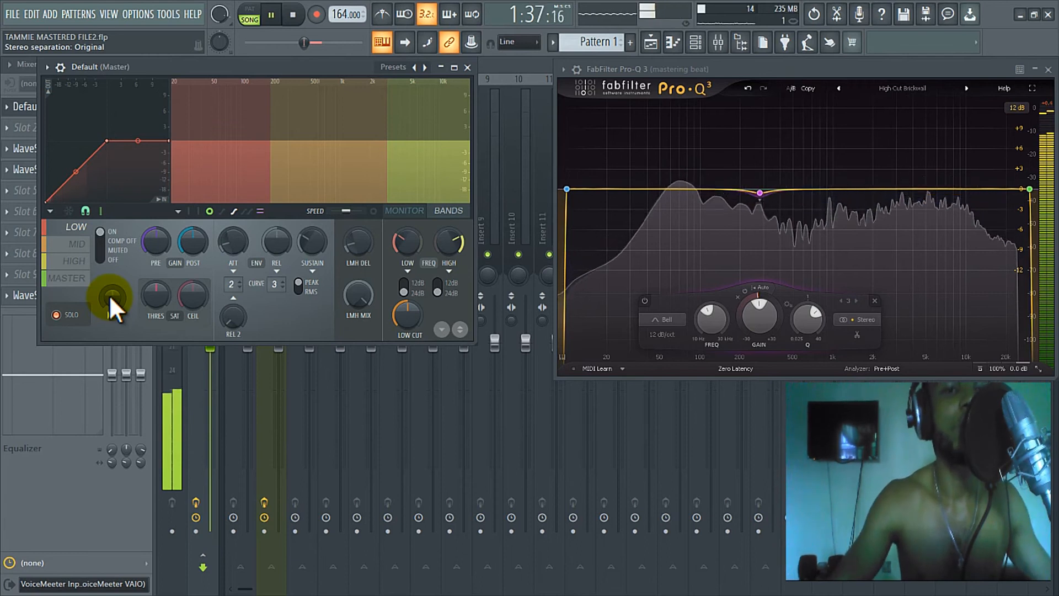
drag(113, 300, 138, 279)
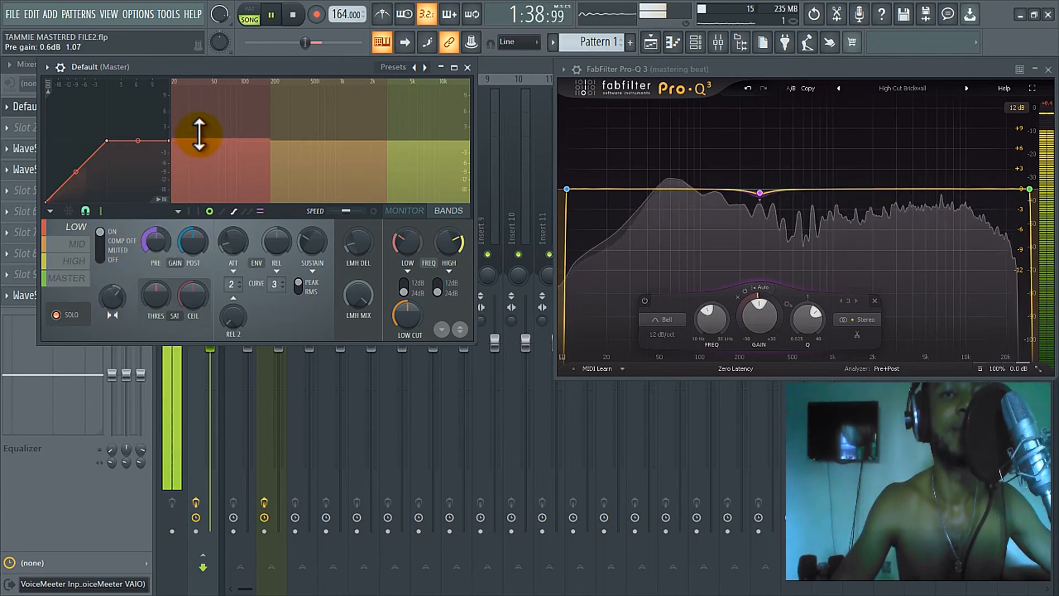
drag(199, 133, 200, 127)
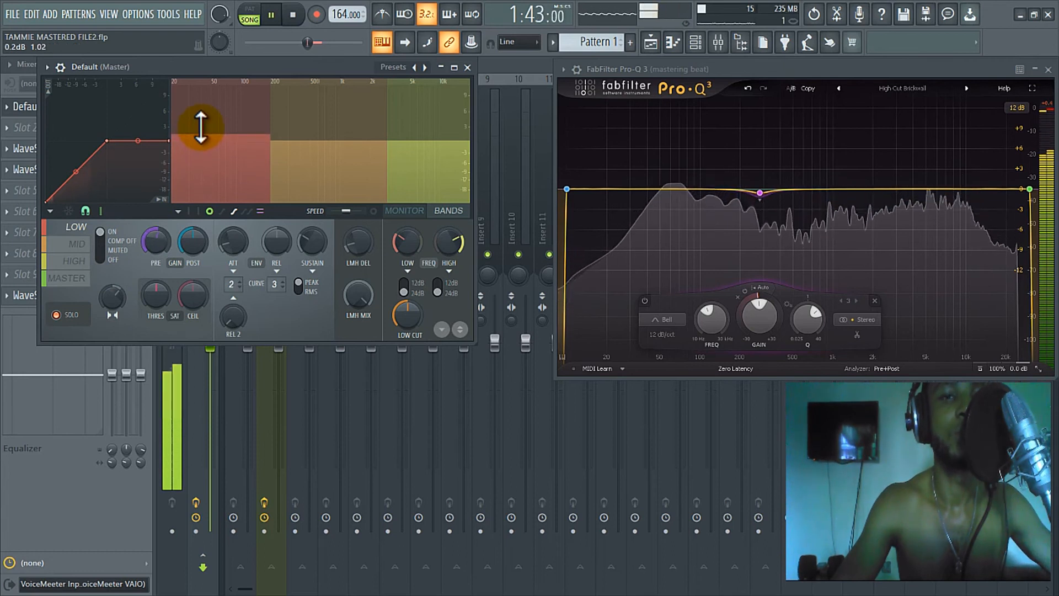
click(57, 316)
drag(204, 138, 203, 139)
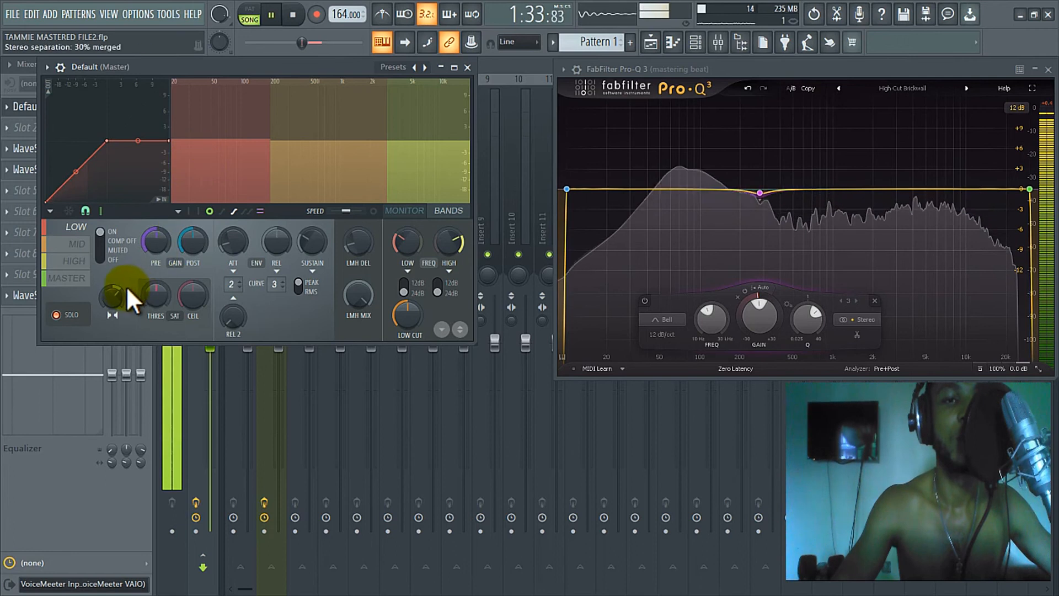
drag(127, 289, 109, 319)
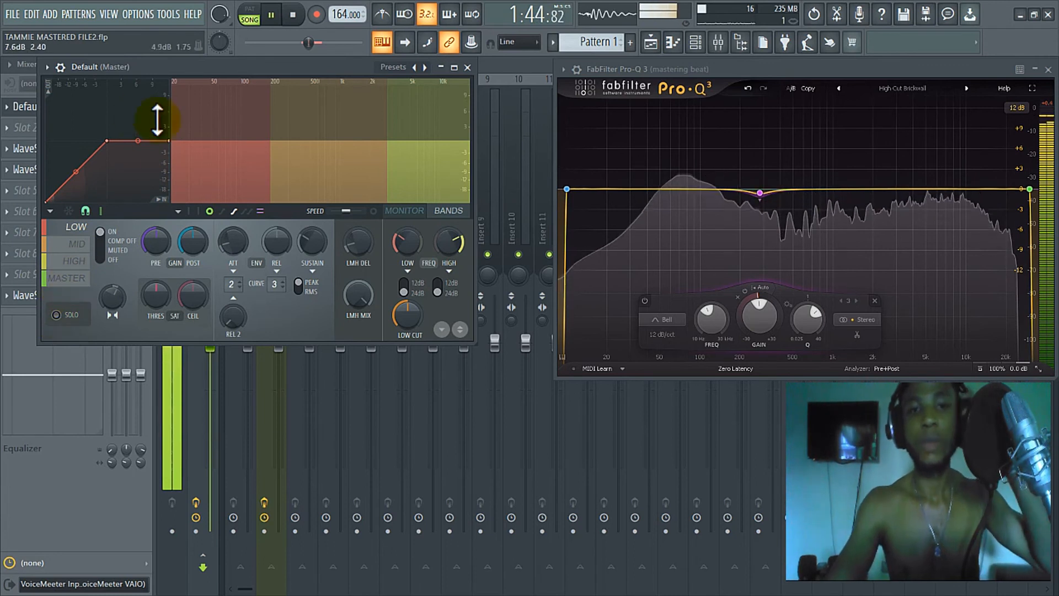
Step: Return Maximus to its monitor view, reopen it on the master band and compare the waveform peak displays
click(405, 211)
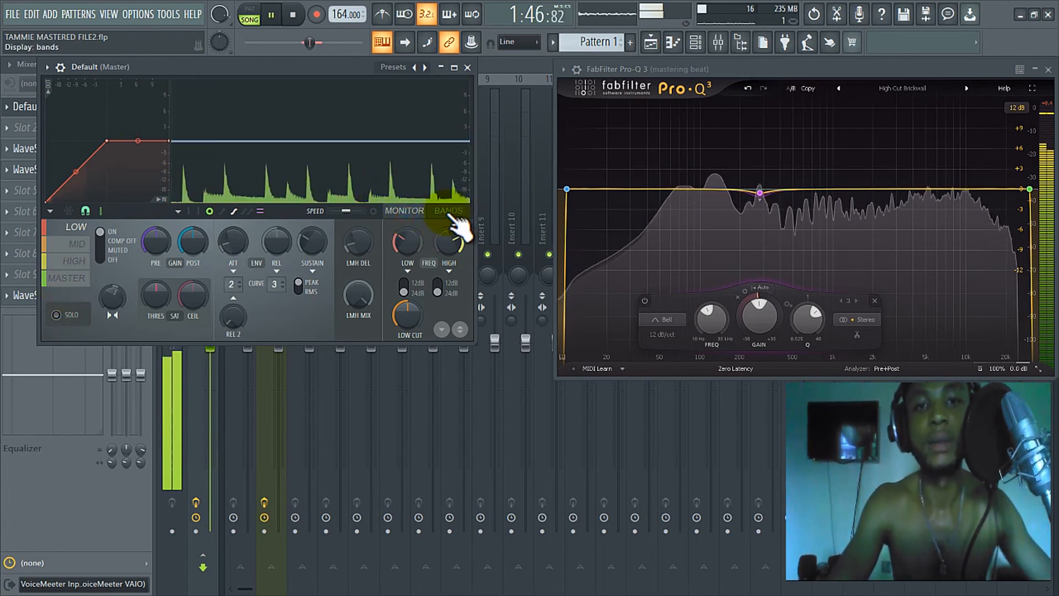
click(467, 67)
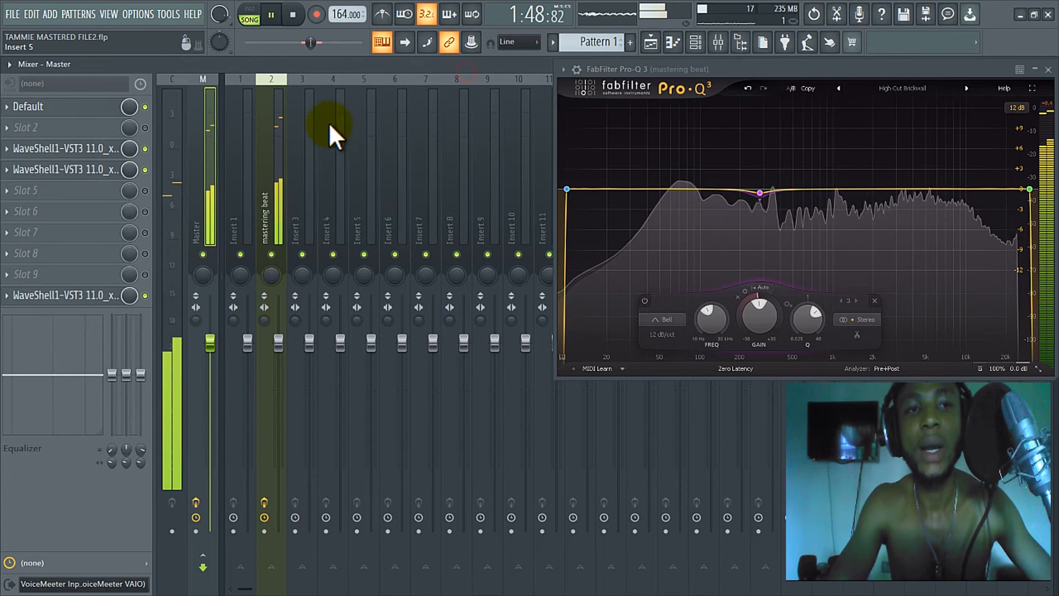
click(60, 108)
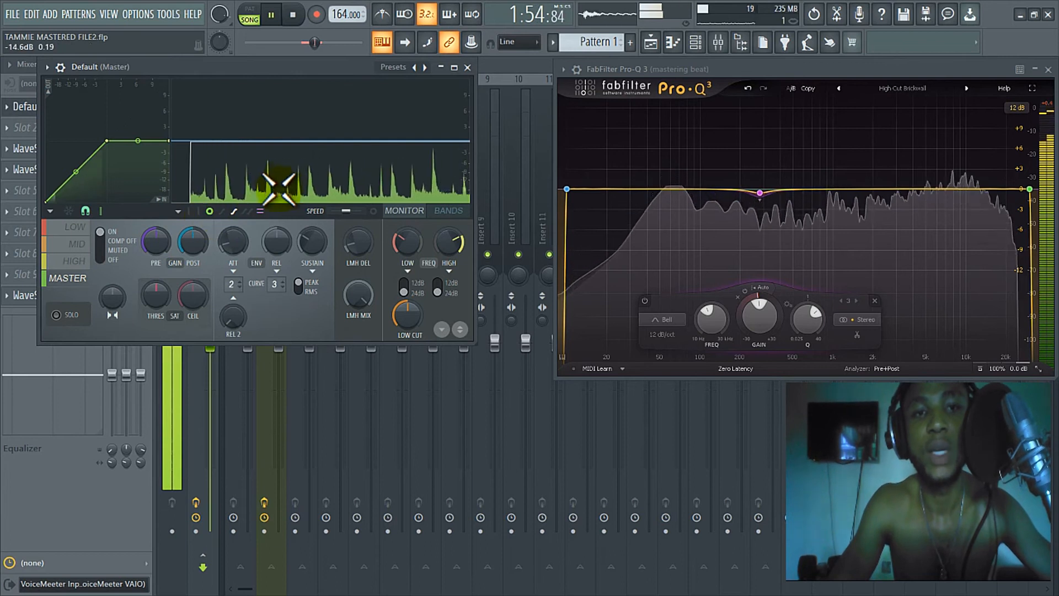
click(209, 212)
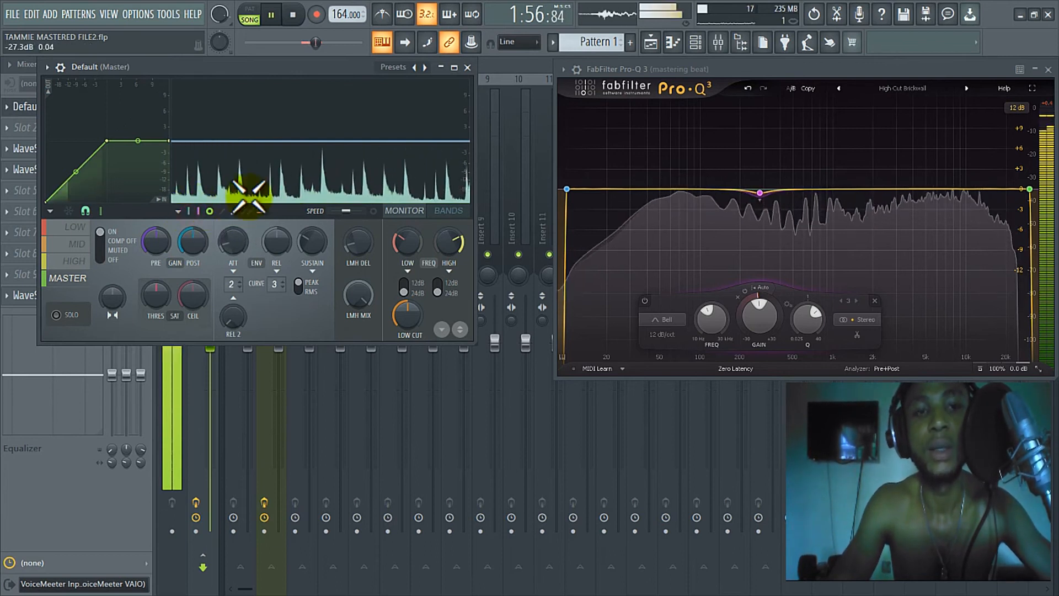
click(209, 212)
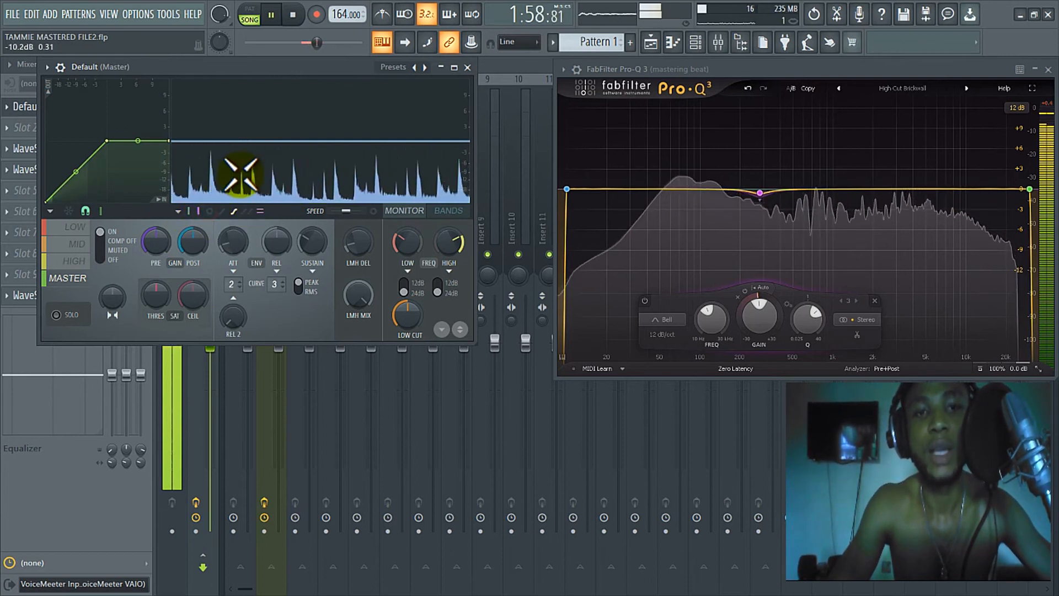
Step: Lower the master band's pre gain to -0.4 dB and toggle the peak displays in the monitor
click(153, 234)
drag(154, 234, 156, 239)
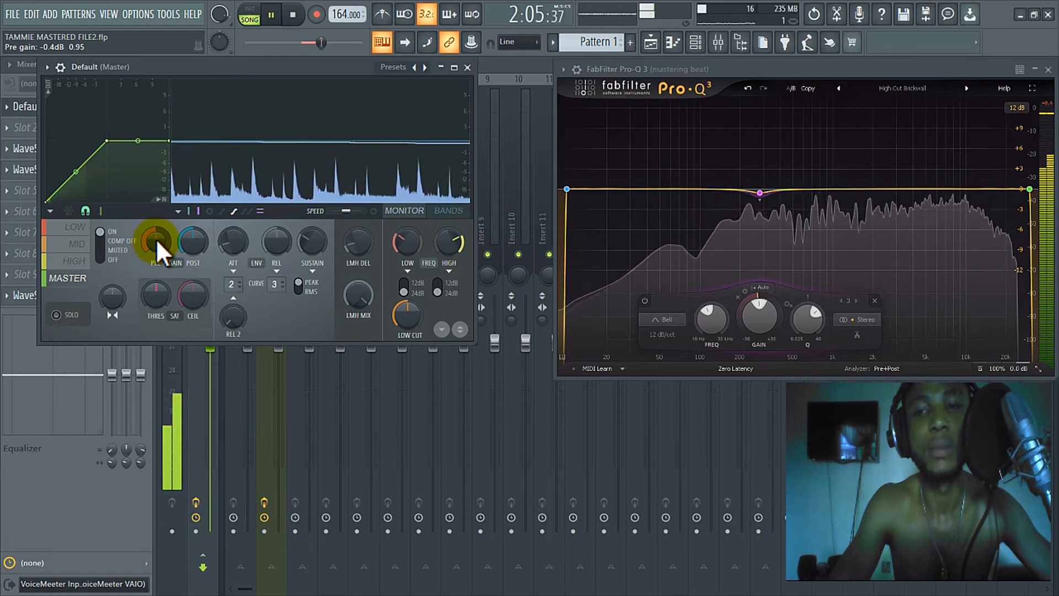
click(198, 212)
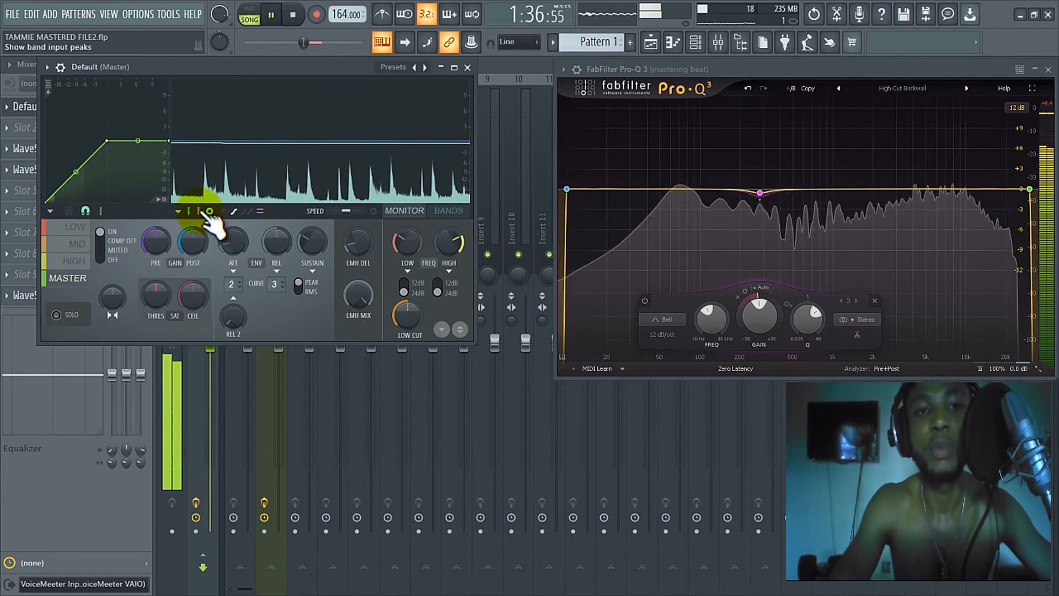
click(190, 212)
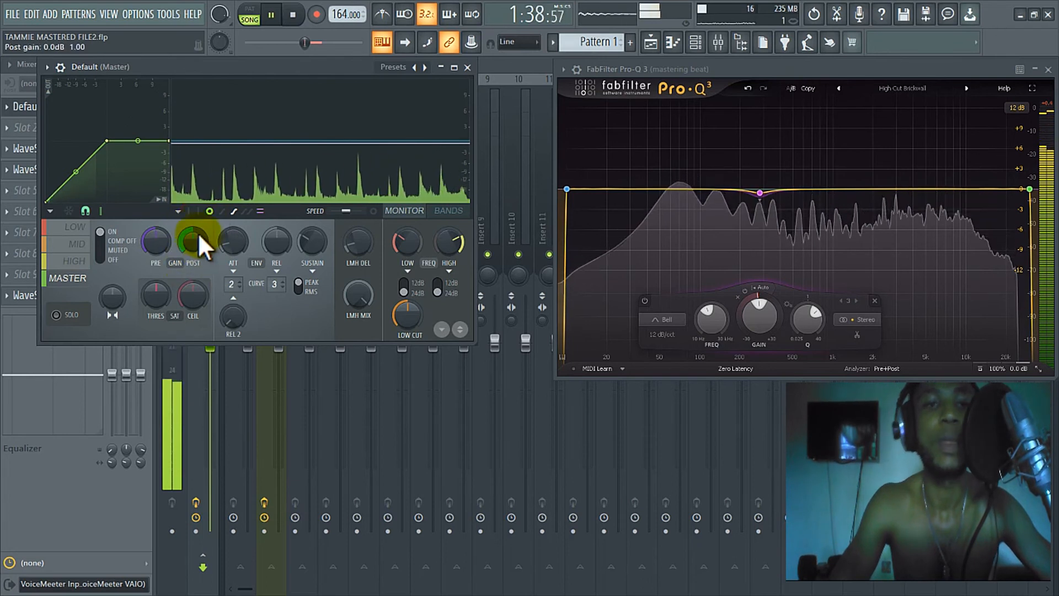
Step: Raise the master band's post gain to 8.0 dB, and back it off to slightly below 6.4 dB
drag(193, 237, 210, 214)
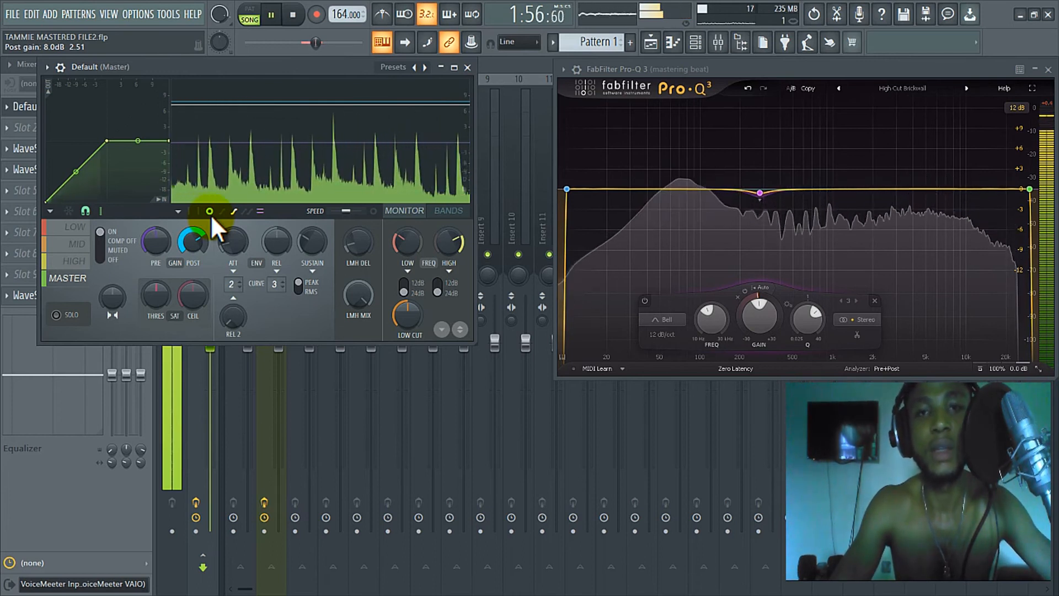
drag(194, 241, 203, 250)
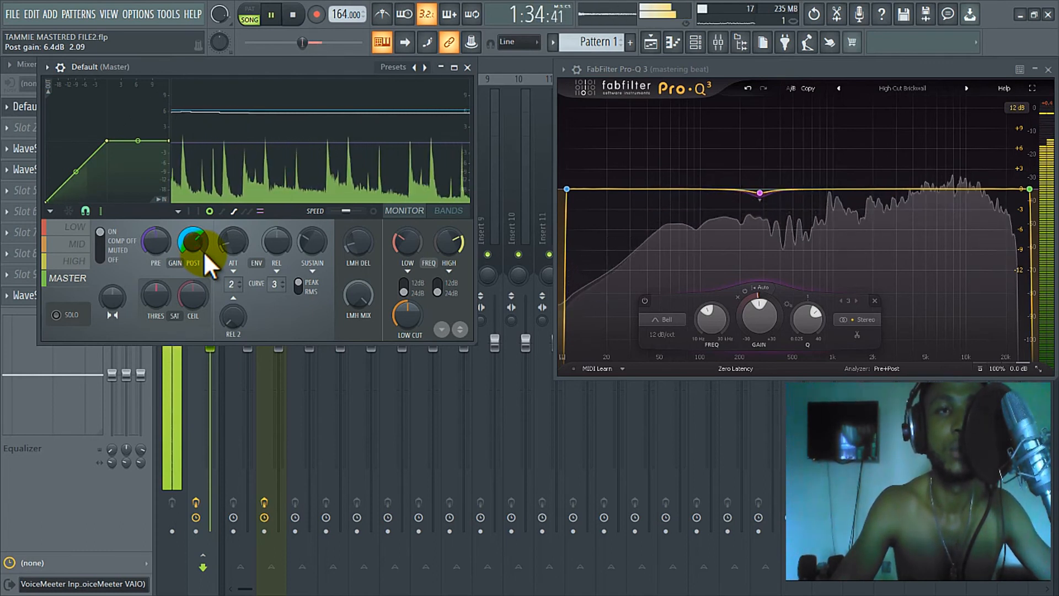
drag(196, 234, 195, 236)
click(125, 248)
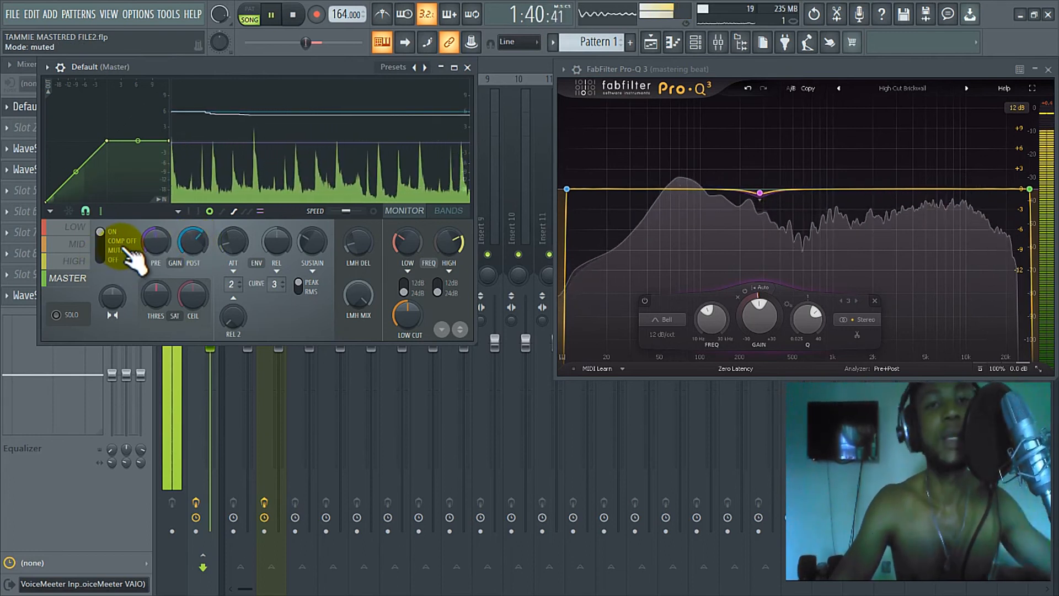
click(136, 235)
Step: Reshape the mid band's compression curve with a lower knee point, a rounded upper segment and an end point near -3 dB
click(66, 246)
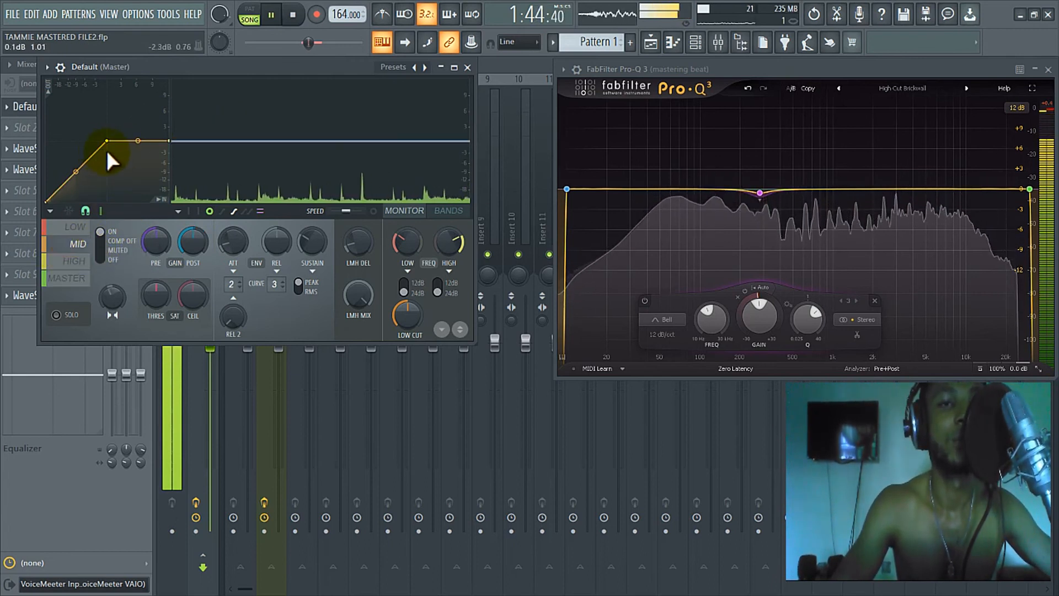
drag(90, 162, 113, 139)
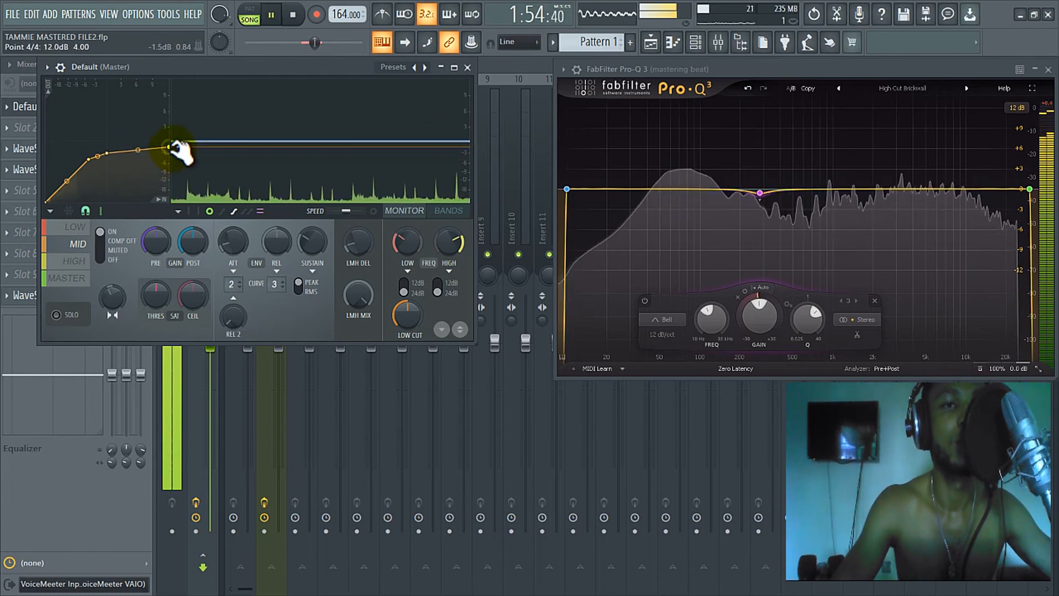
drag(170, 153, 170, 147)
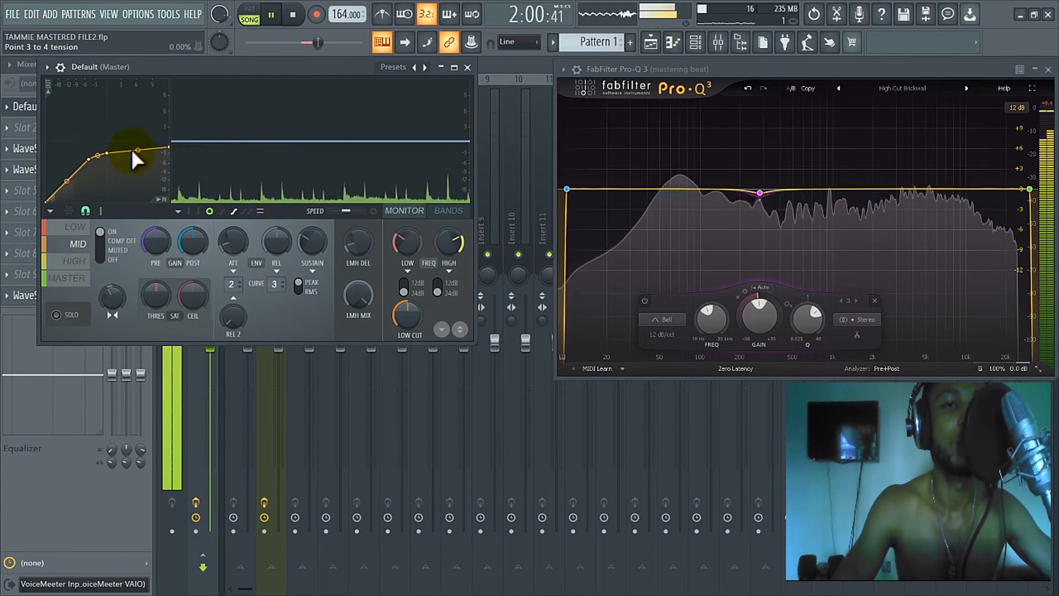
right_click(108, 153)
click(127, 171)
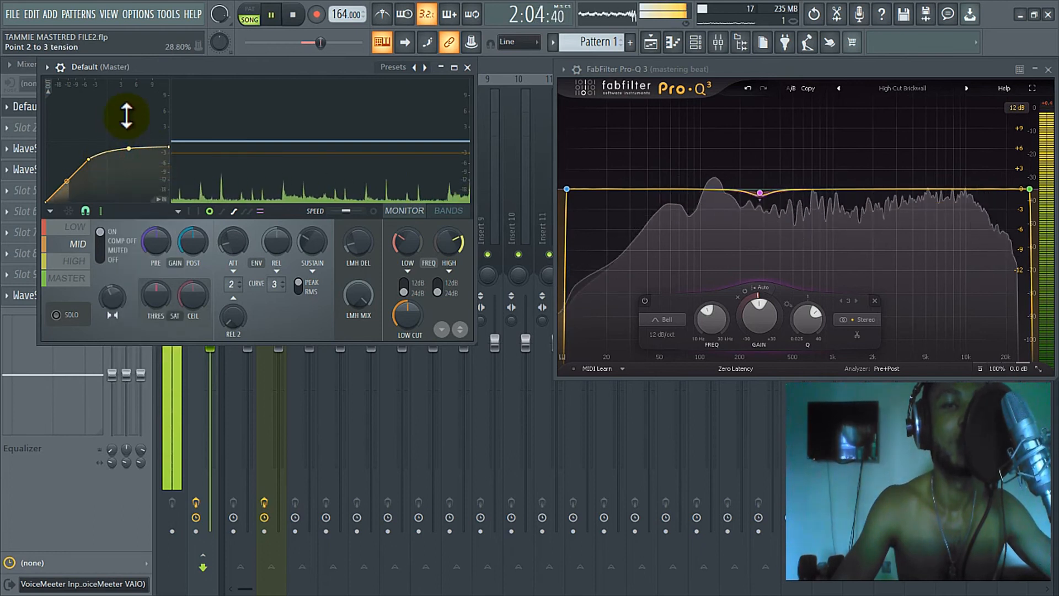
drag(126, 128, 122, 145)
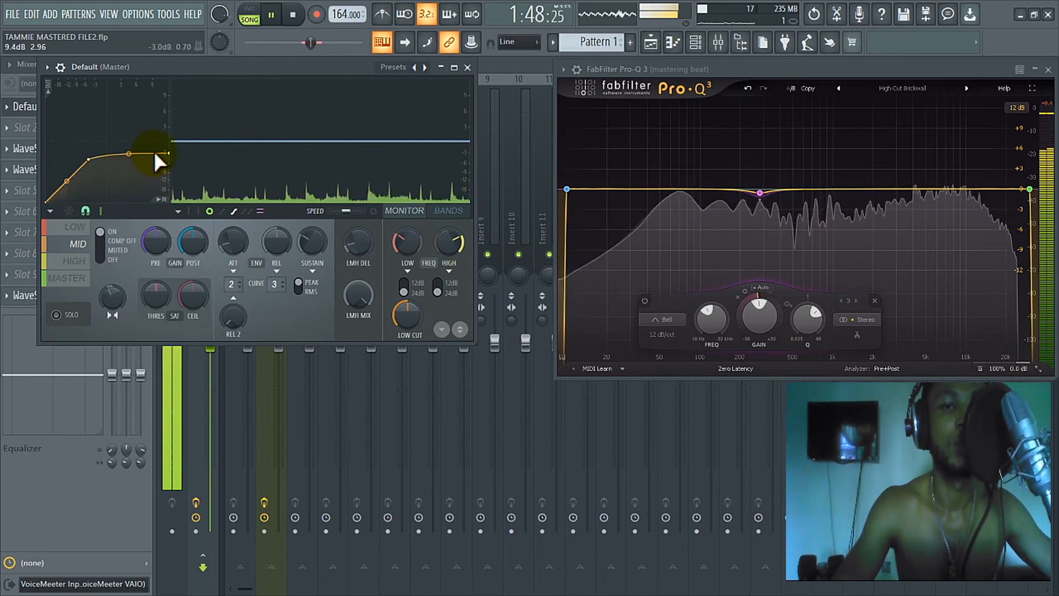
Step: Review the high band's compression curve and return to the master band
click(76, 262)
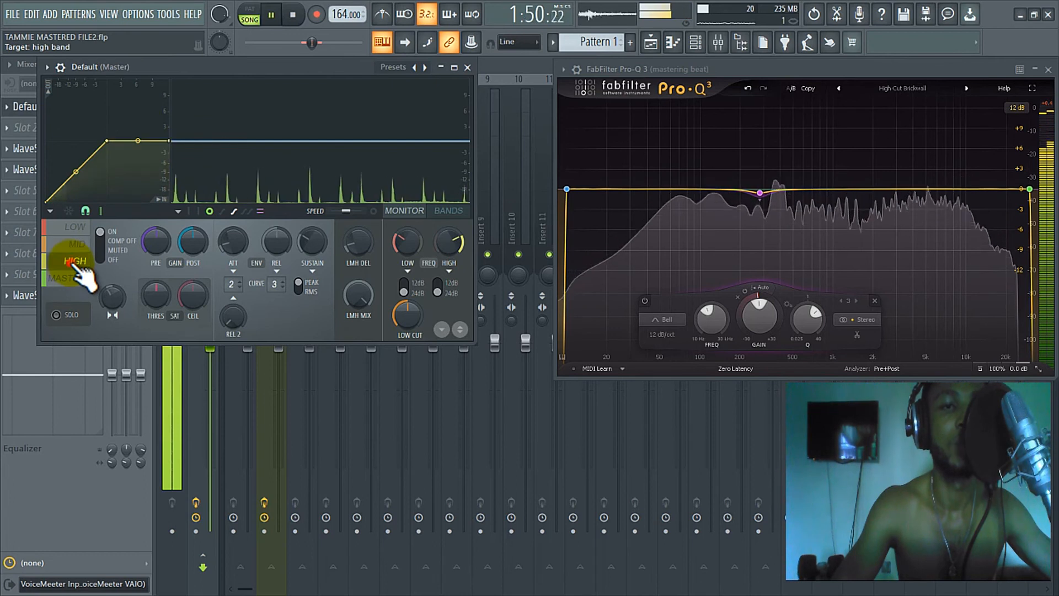
click(69, 278)
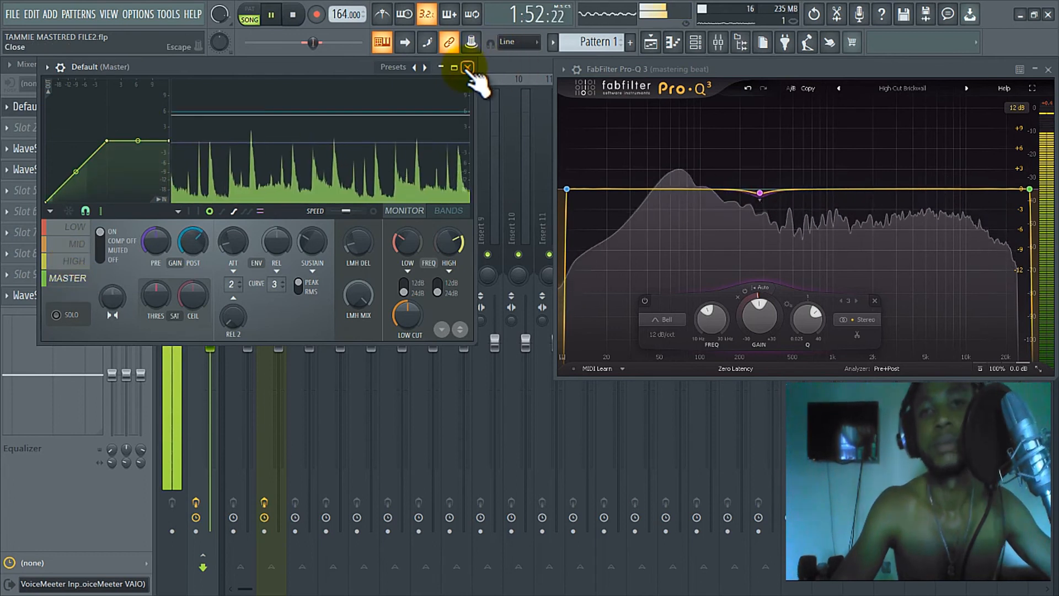
Step: Measure the playing beat's loudness with the Master's WLM Loudness Meter, resetting the readings and replaying the section before closing it
click(467, 67)
click(87, 149)
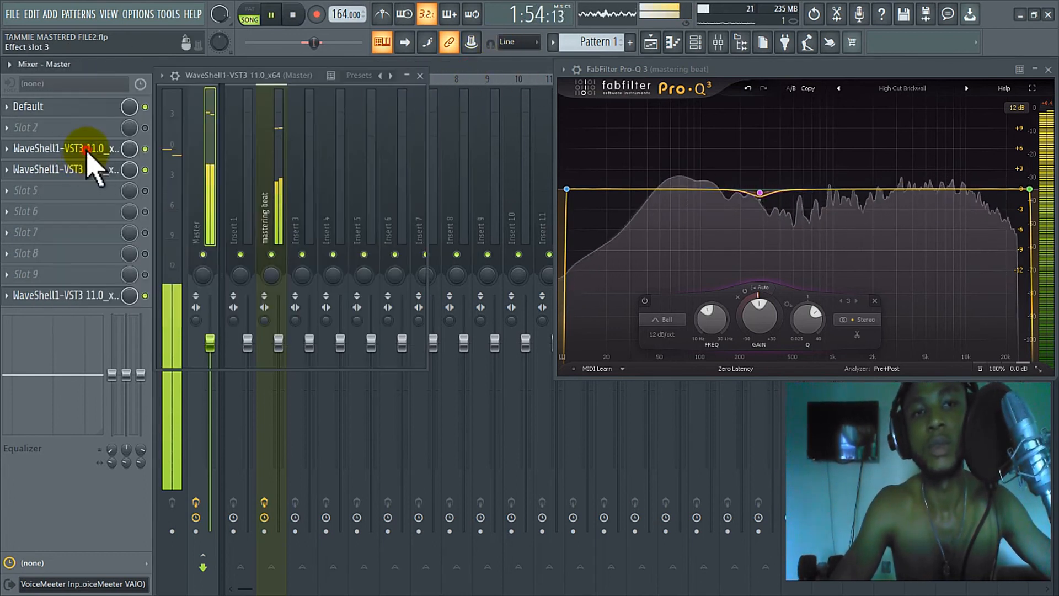
click(399, 190)
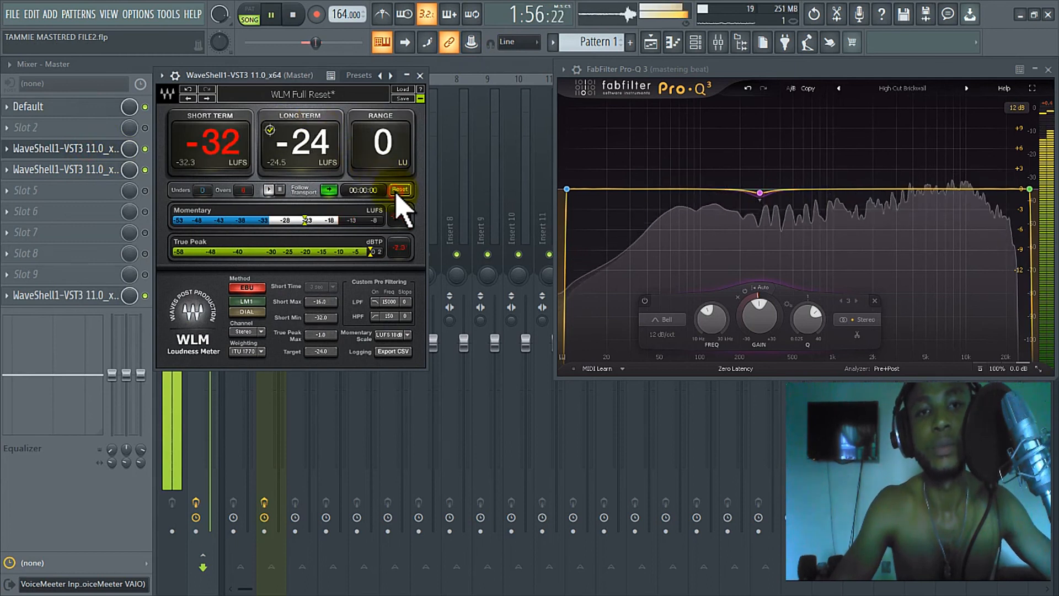
click(301, 72)
key(space)
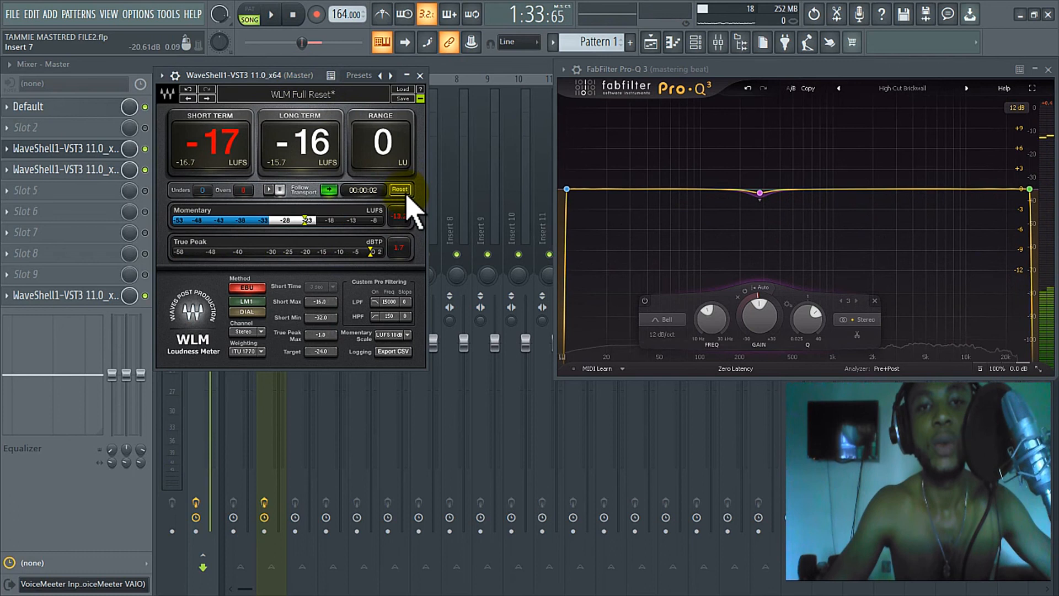
click(402, 191)
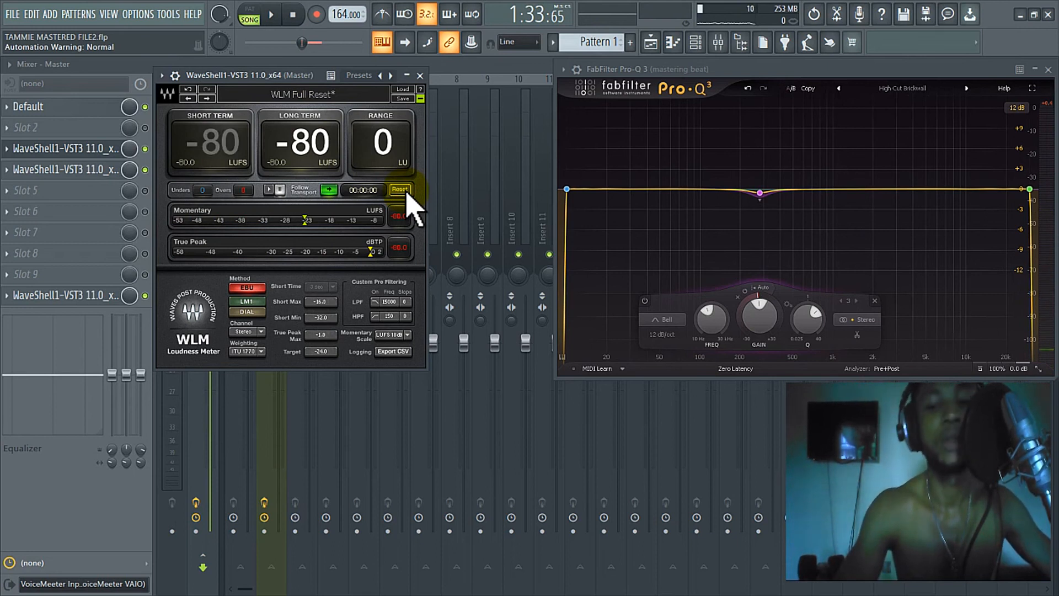
key(space)
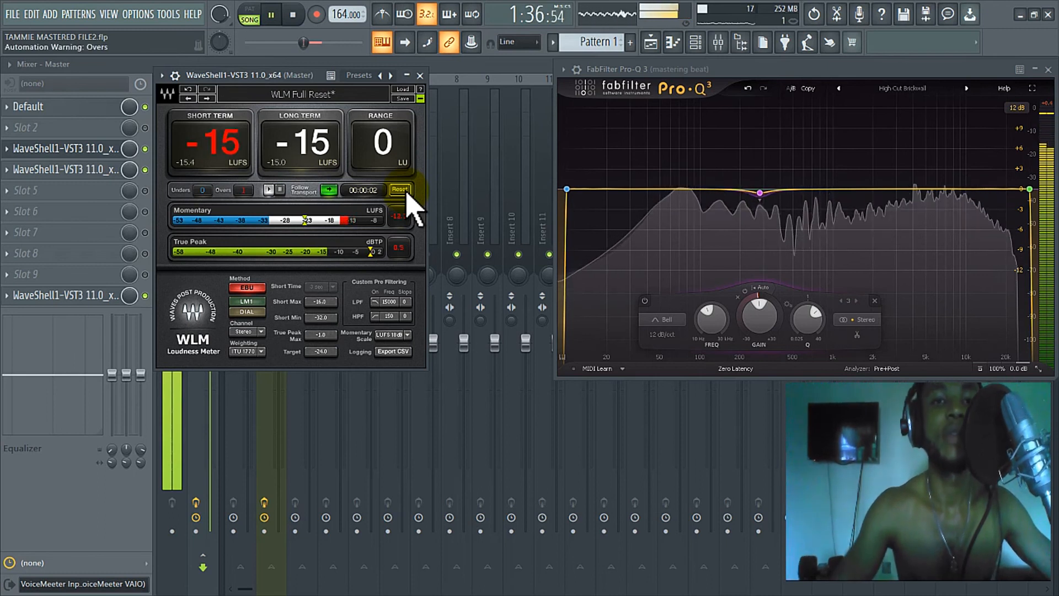
click(419, 76)
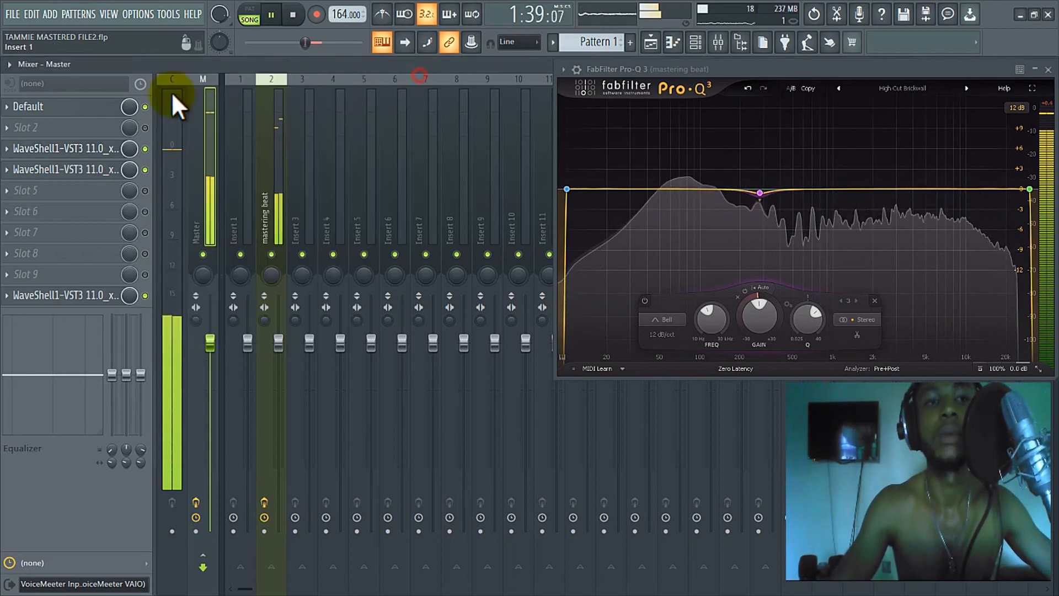
Step: Raise the master band's pre gain in Maximus to 0.8 dB, back it off to 0.4 dB, and review it once more
click(66, 108)
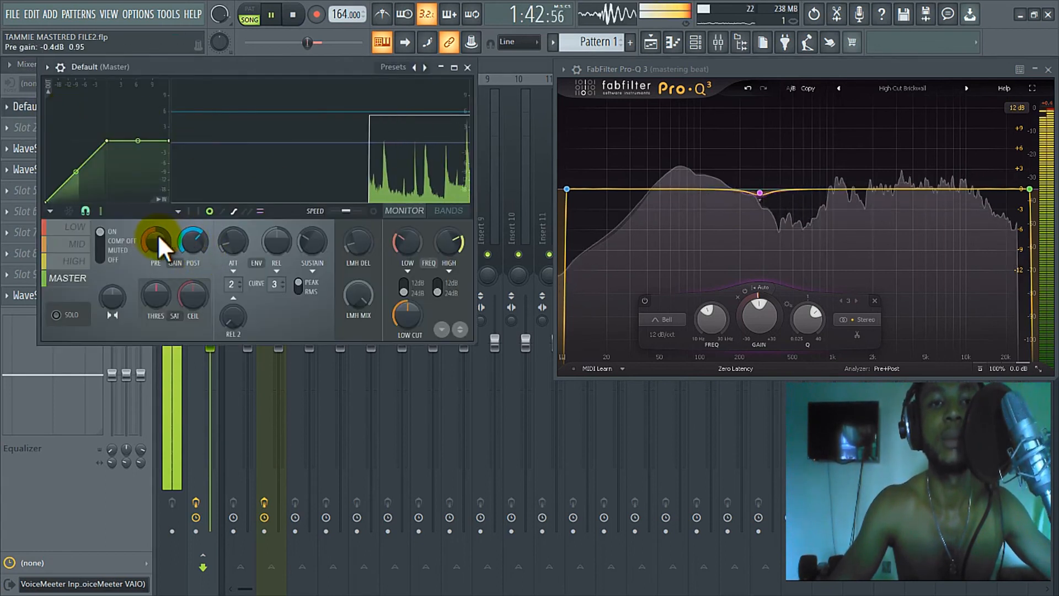
drag(148, 240, 174, 214)
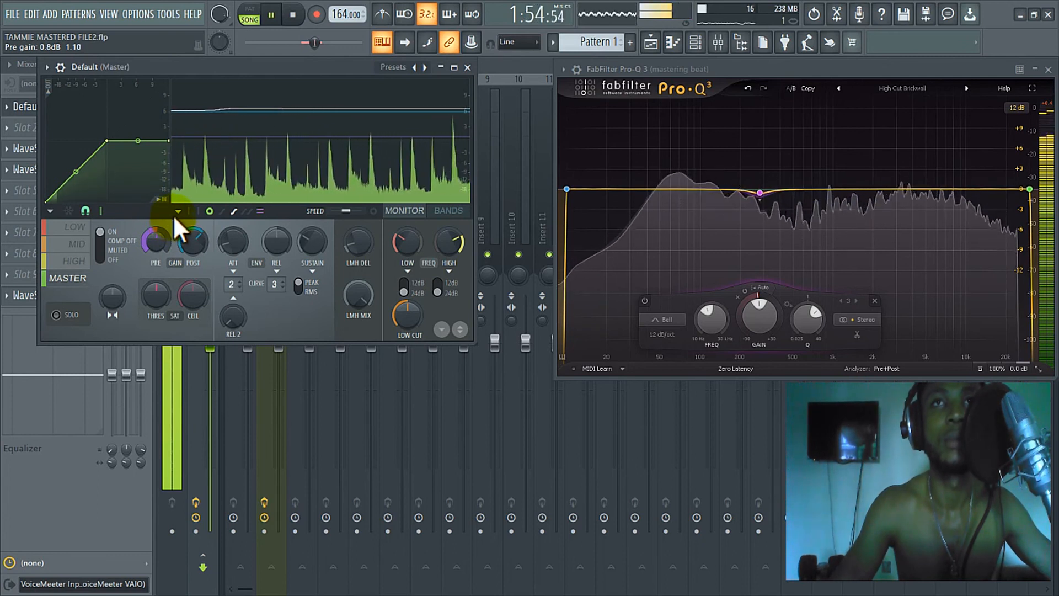
drag(151, 239, 164, 243)
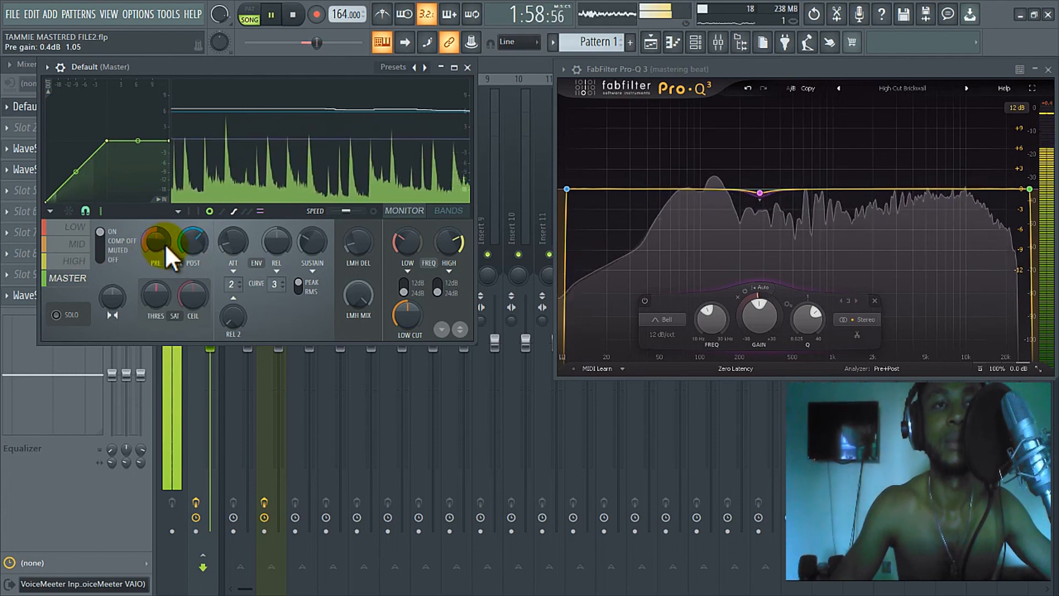
click(468, 67)
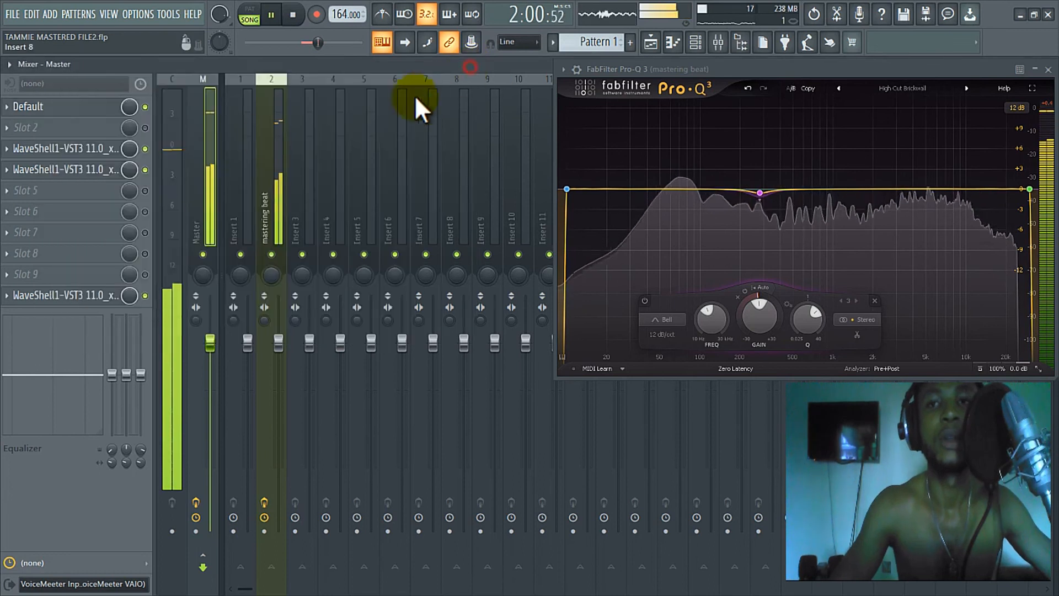
click(46, 105)
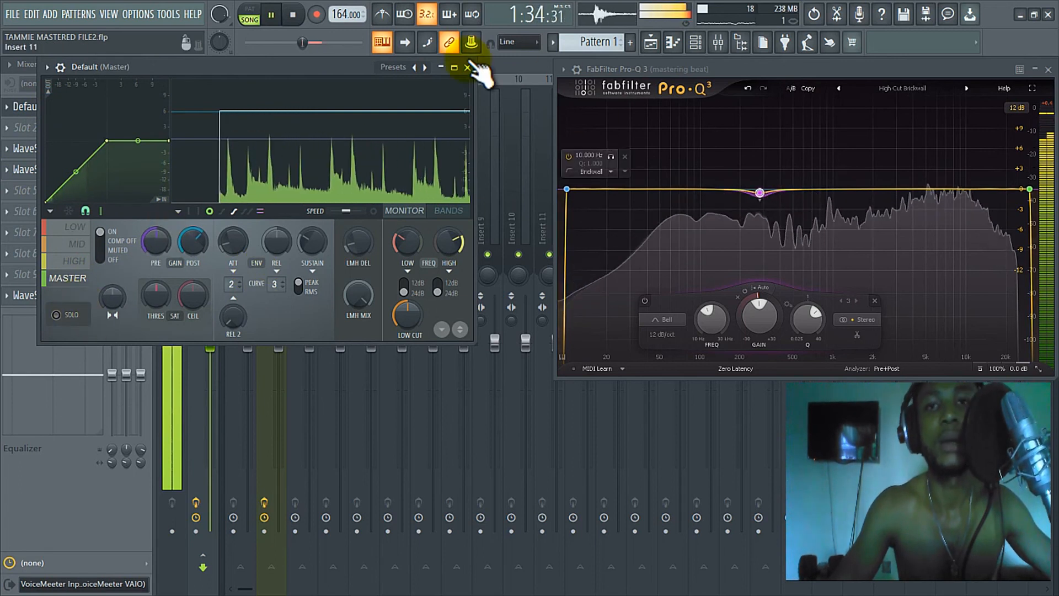
click(467, 67)
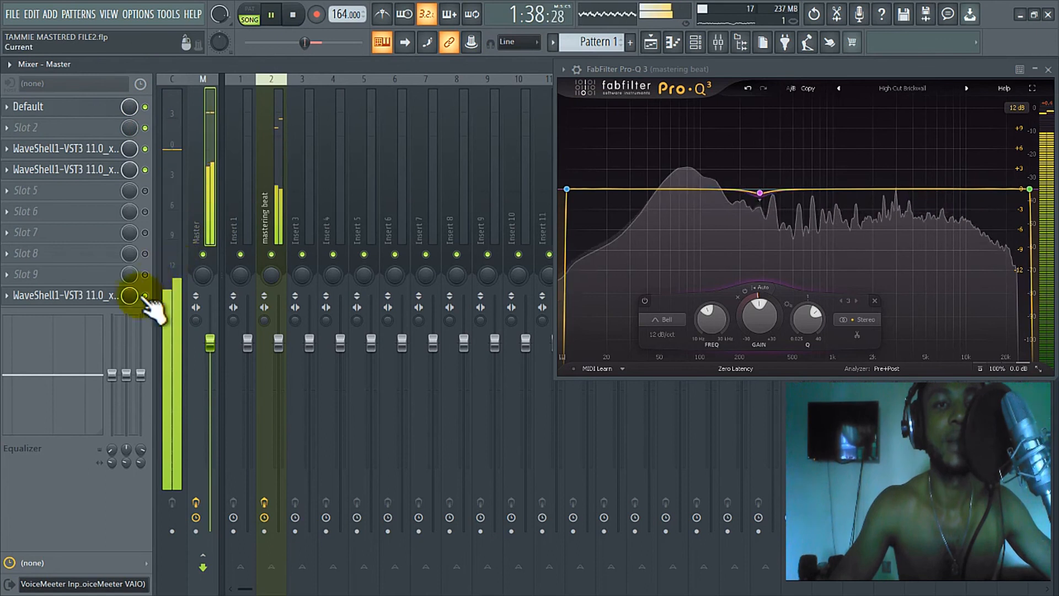
Step: Configure the Master's L1 Ultramaximizer with 24-bit quantization, type 2 dither and moderate noise shaping
click(101, 297)
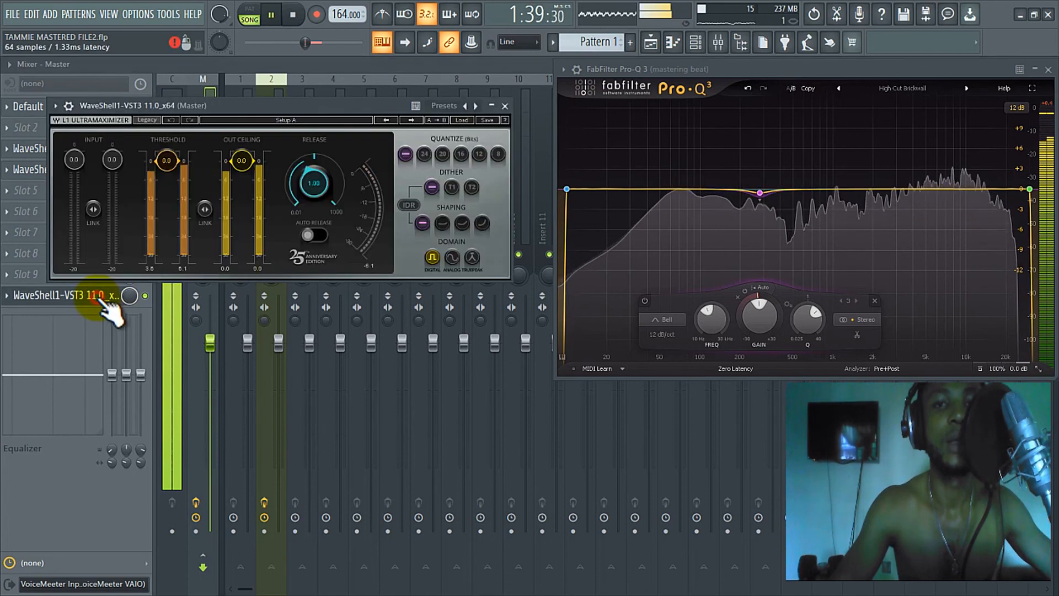
click(461, 223)
click(443, 222)
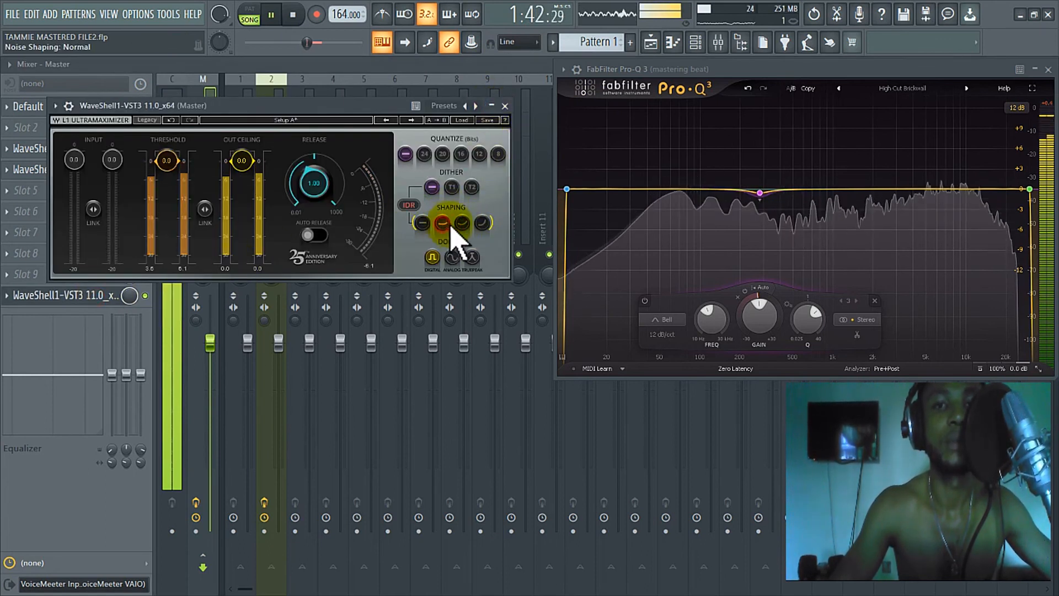
click(406, 155)
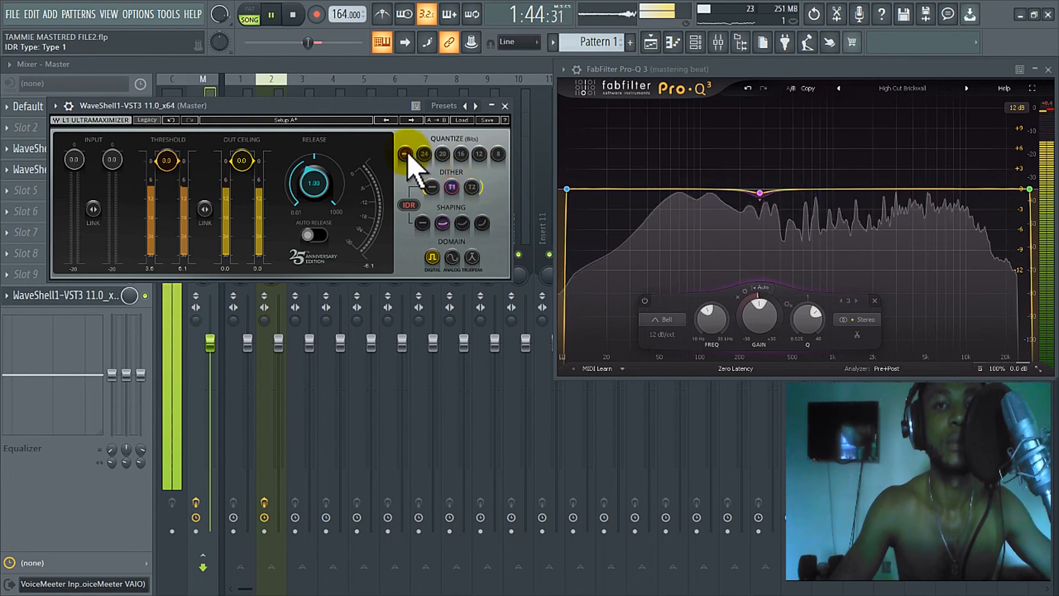
click(431, 187)
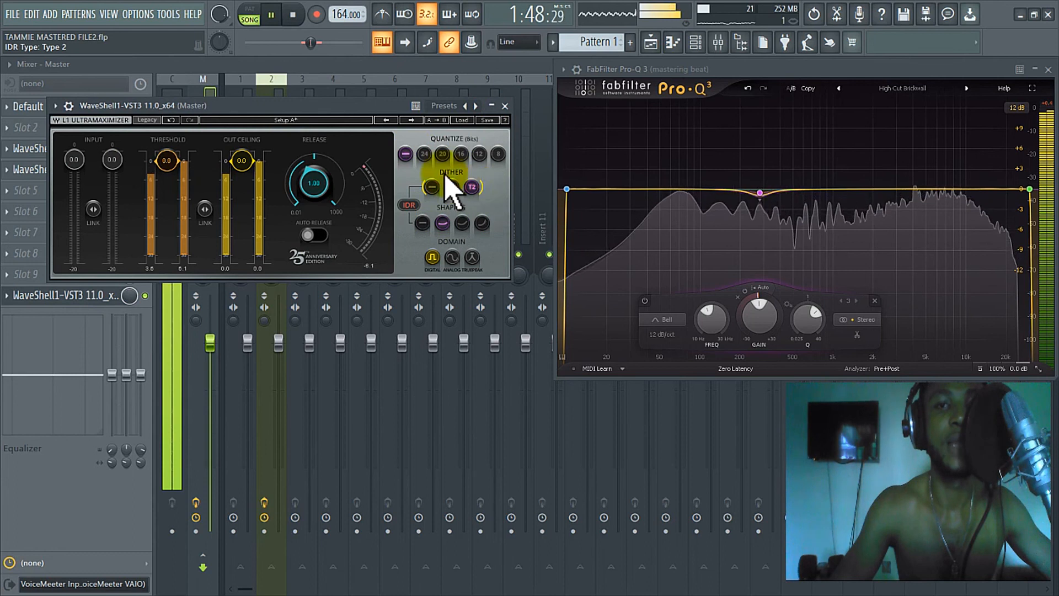
click(424, 155)
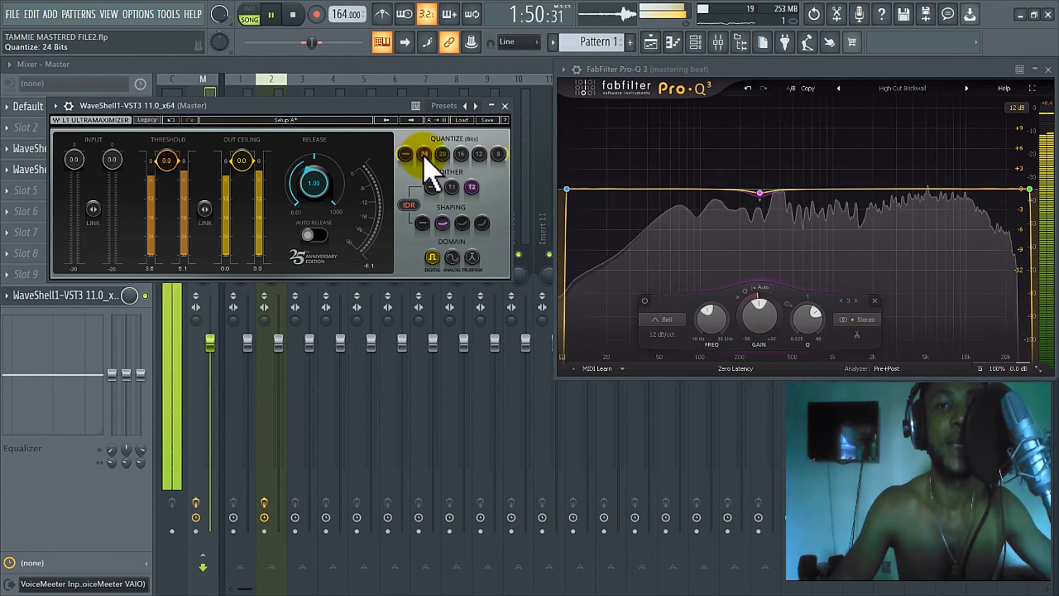
click(463, 222)
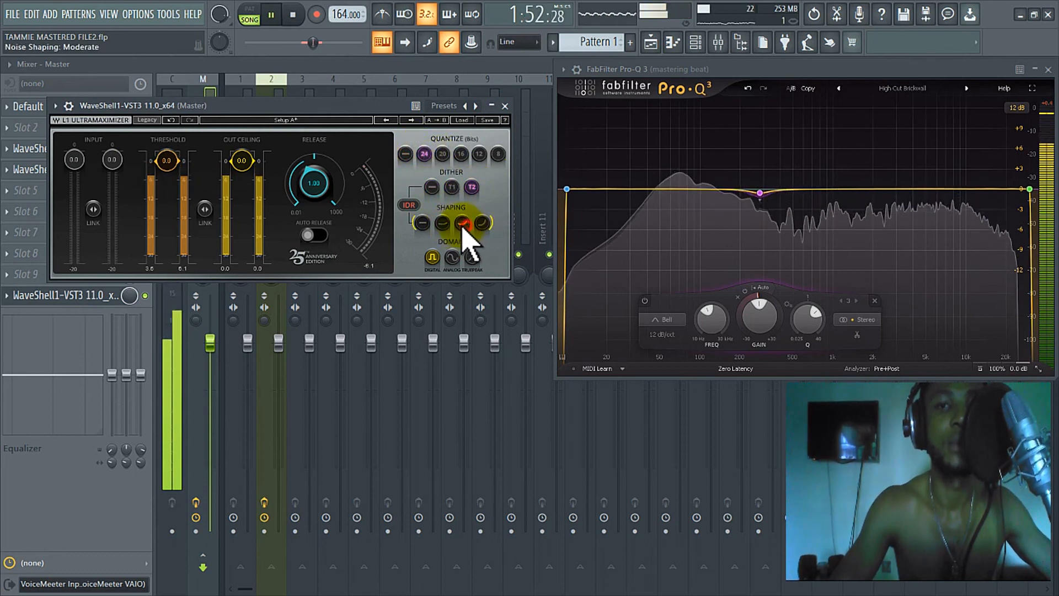
click(504, 106)
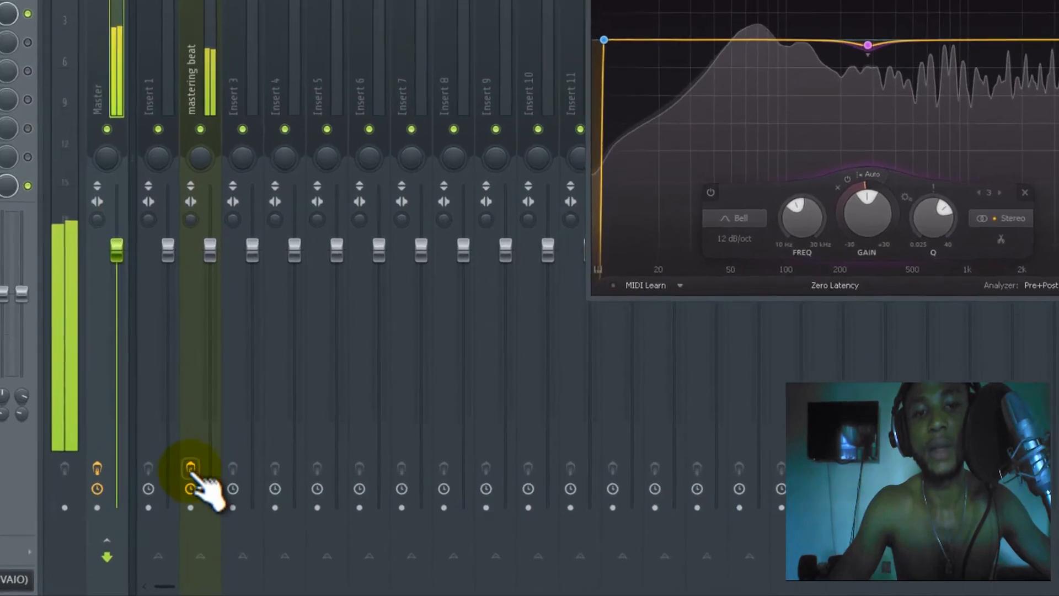
Step: Toggle the effects of the mastering beat track and the Master to compare the unprocessed and mastered sound
click(190, 468)
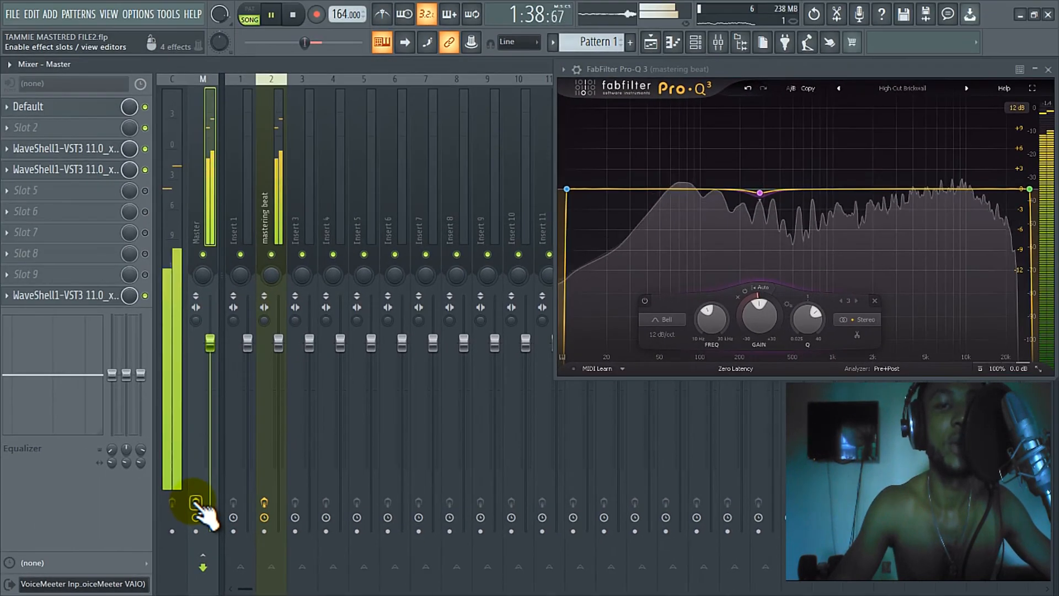
click(196, 502)
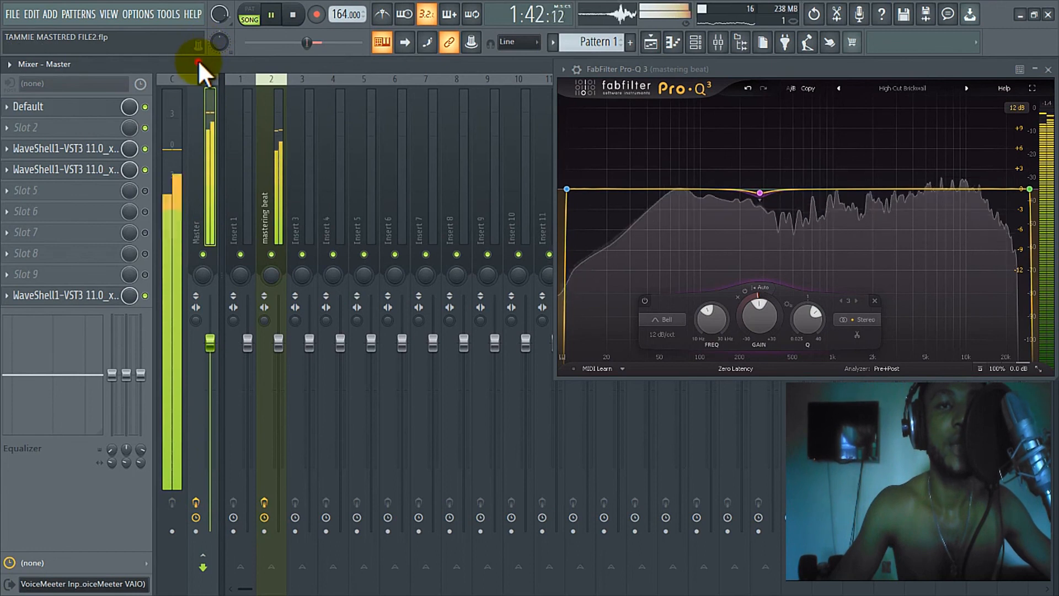
Step: Set the headroom of the Master's Waves VU meter to 18 and close the meter
click(73, 170)
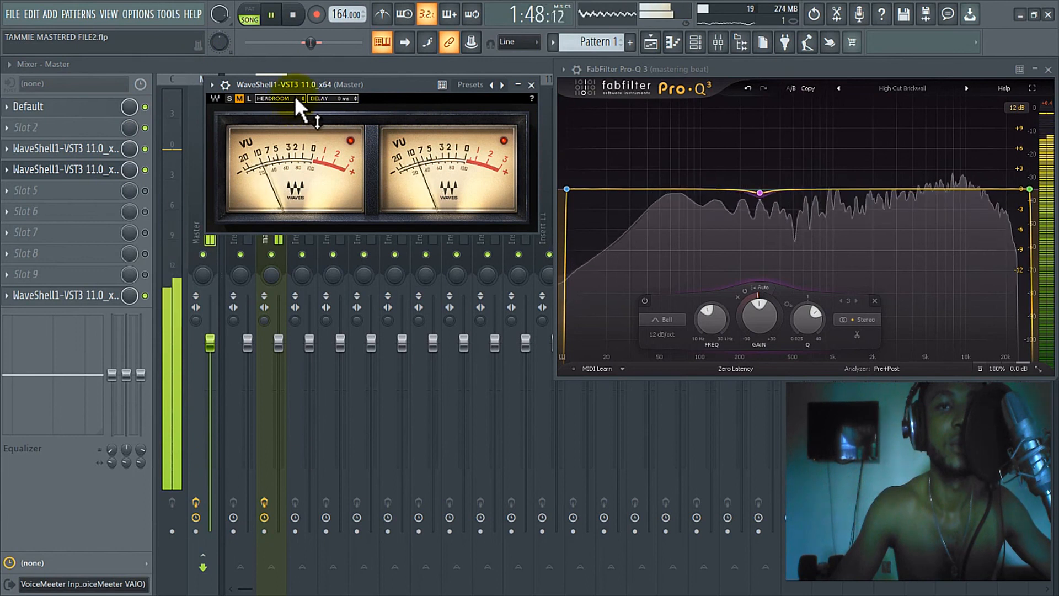
drag(296, 95, 328, 49)
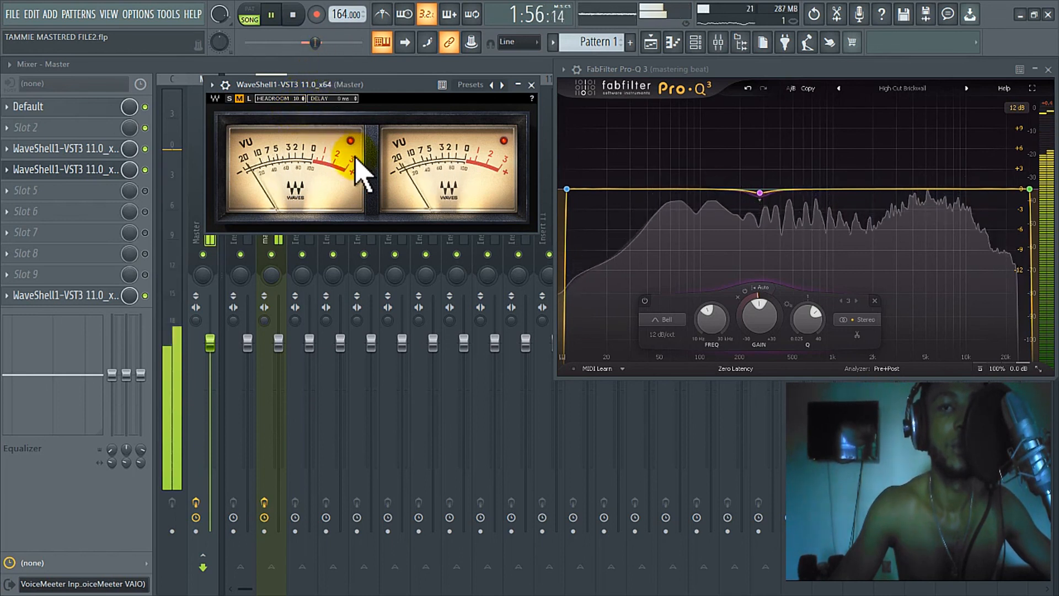
click(531, 84)
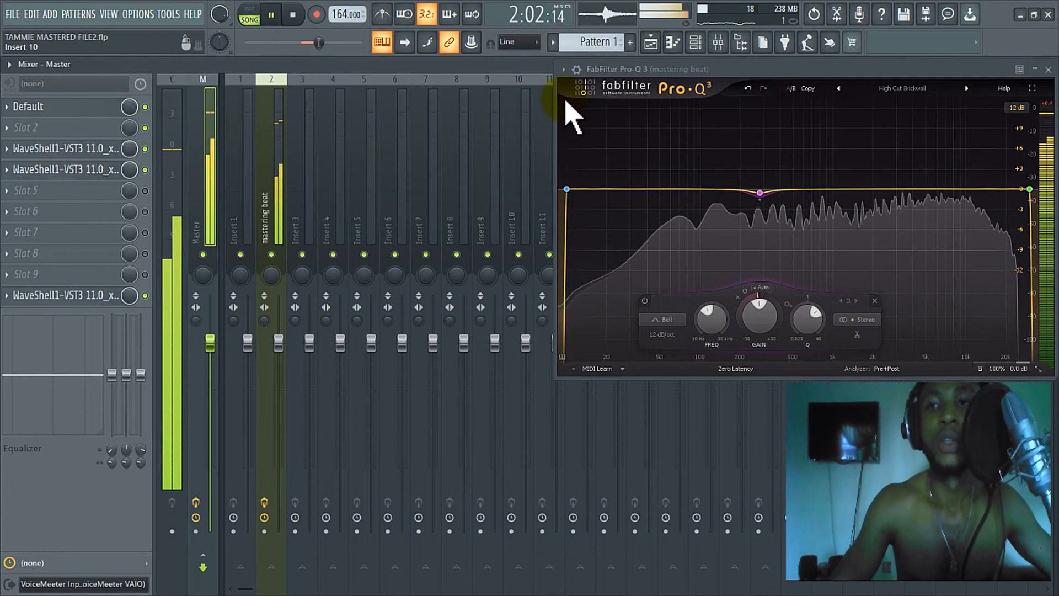
Step: Close the mastering beat track's FabFilter Pro-Q 3 and bring up the playlist
click(753, 69)
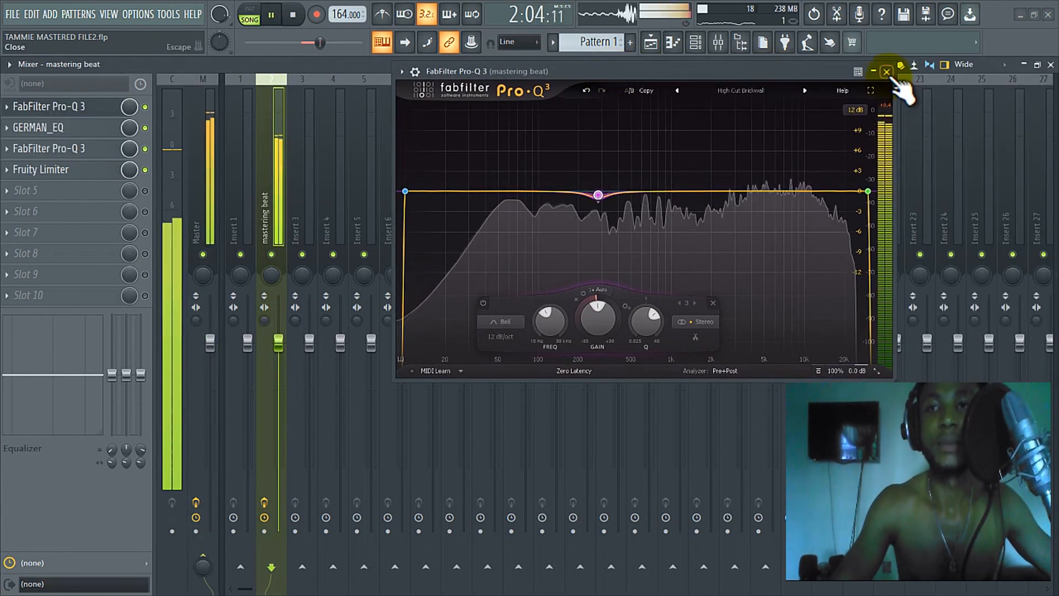
click(888, 70)
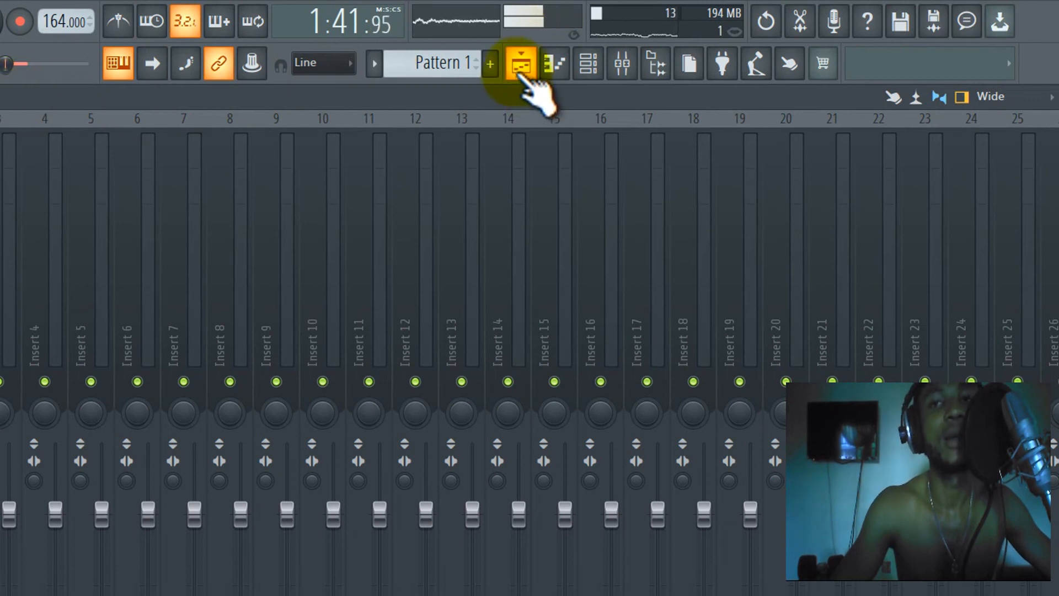
click(521, 70)
click(521, 71)
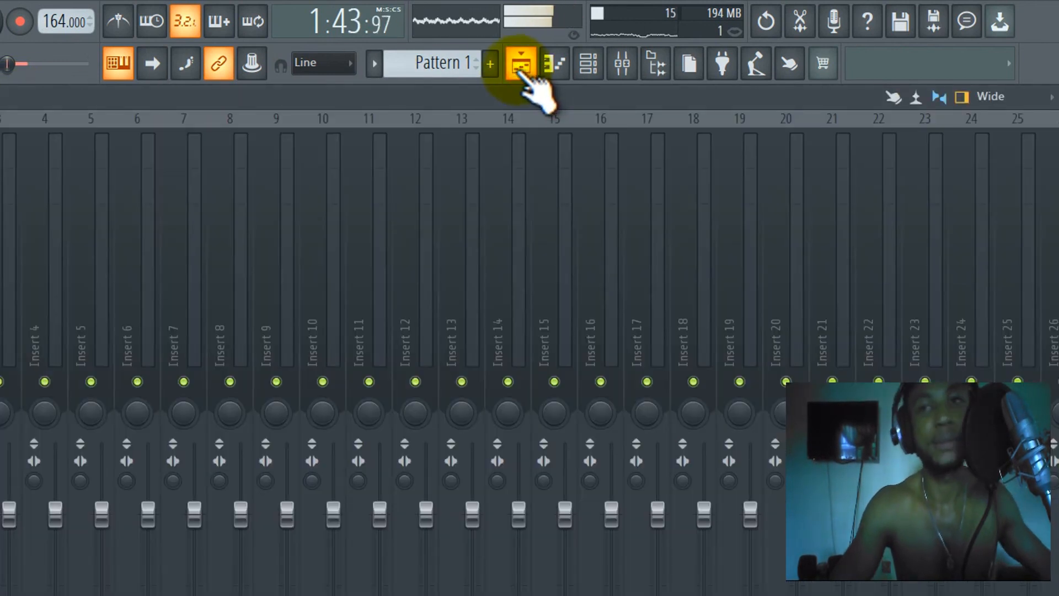
click(521, 71)
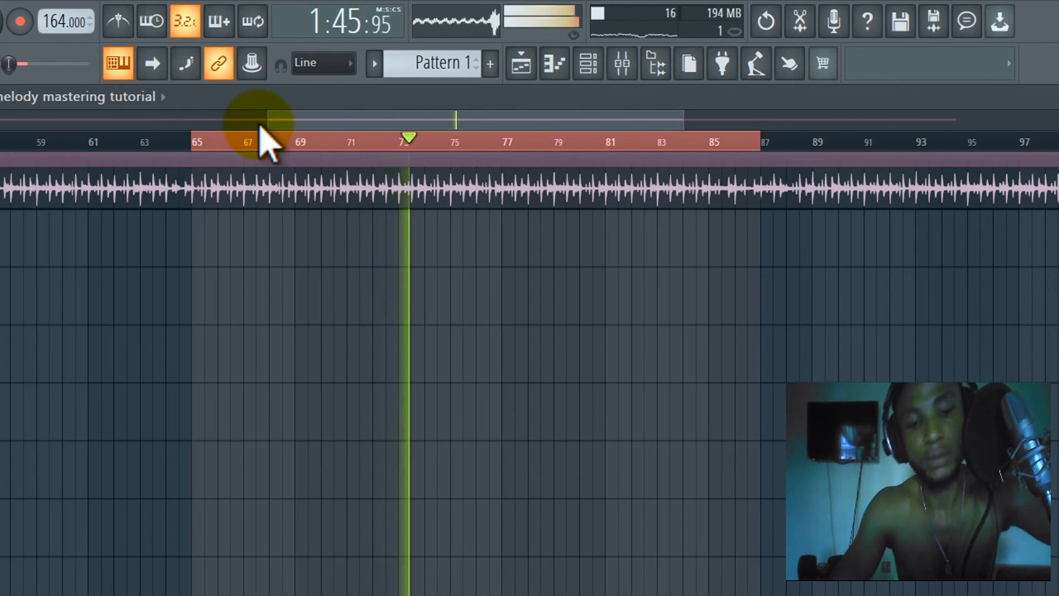
Step: Clear the time selection over bars 65 to 87 and play the beat through to the end of its clip
double_click(261, 142)
right_click(215, 335)
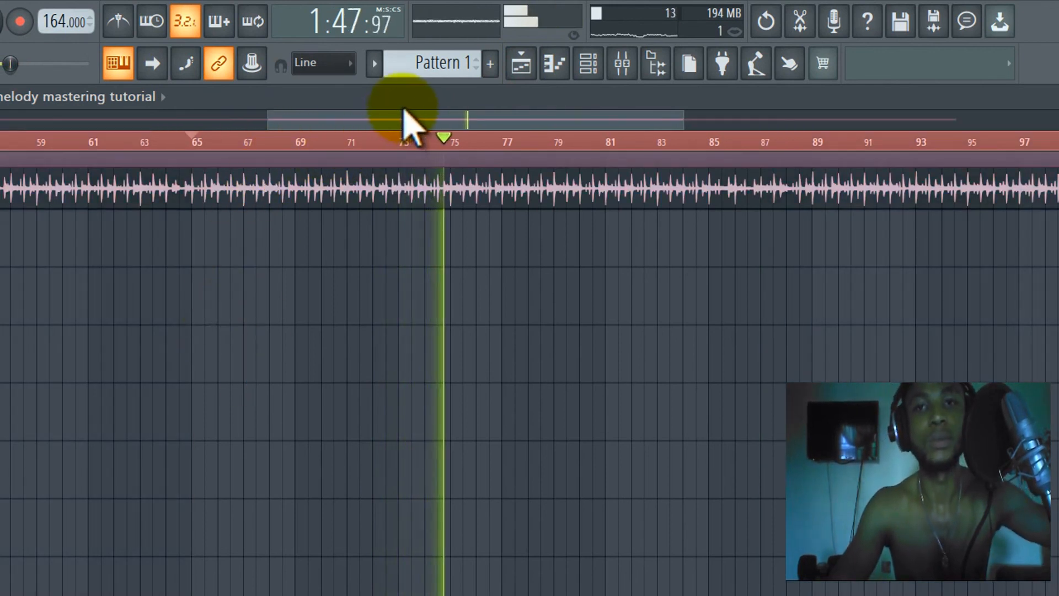
click(404, 109)
drag(520, 121, 682, 122)
drag(851, 118, 960, 122)
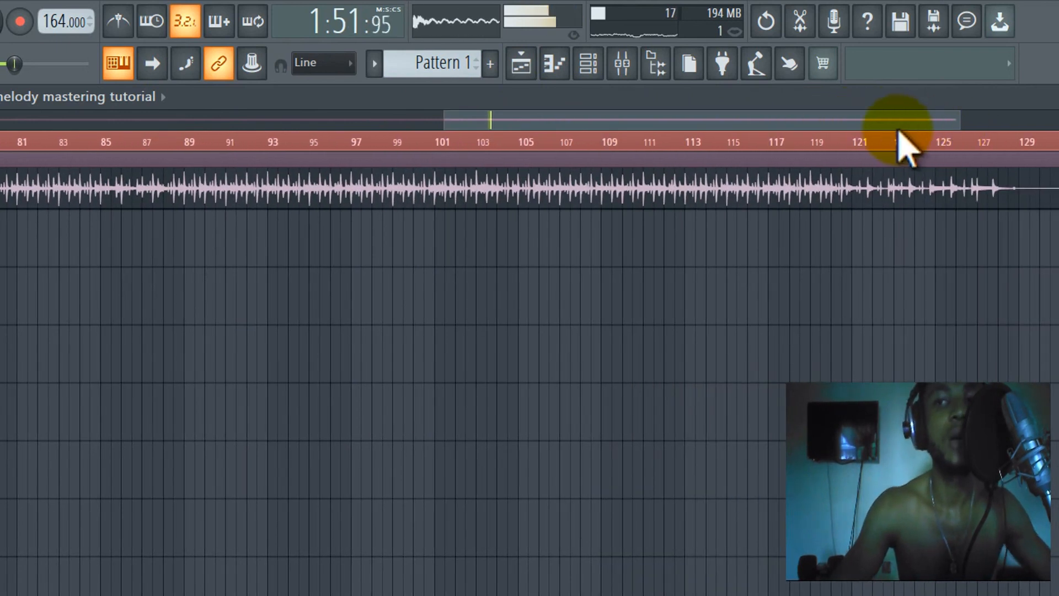
drag(873, 119, 854, 118)
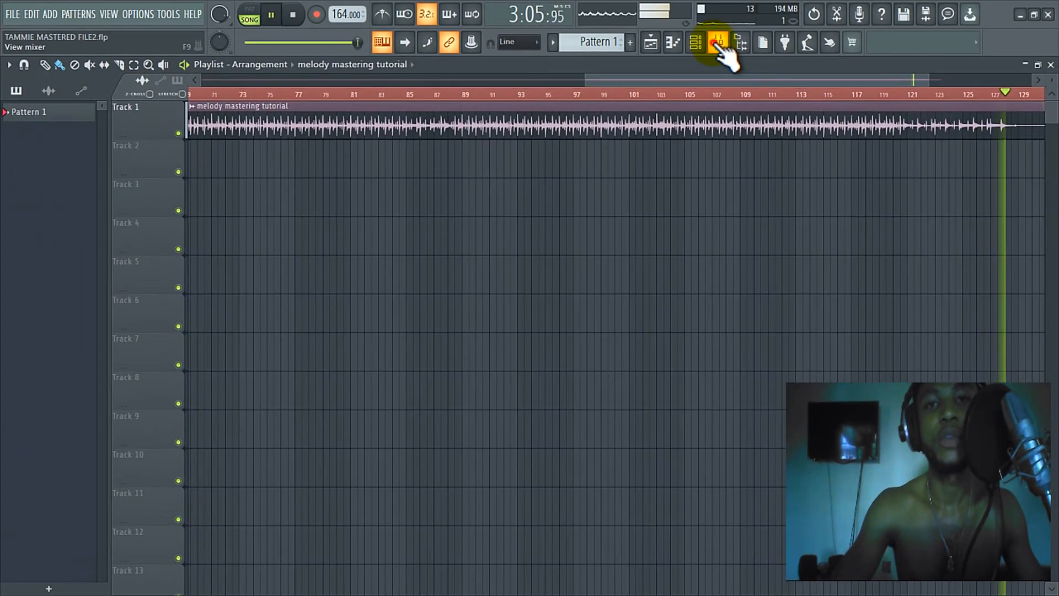
Step: Return to the mixer and close FL Studio
click(690, 50)
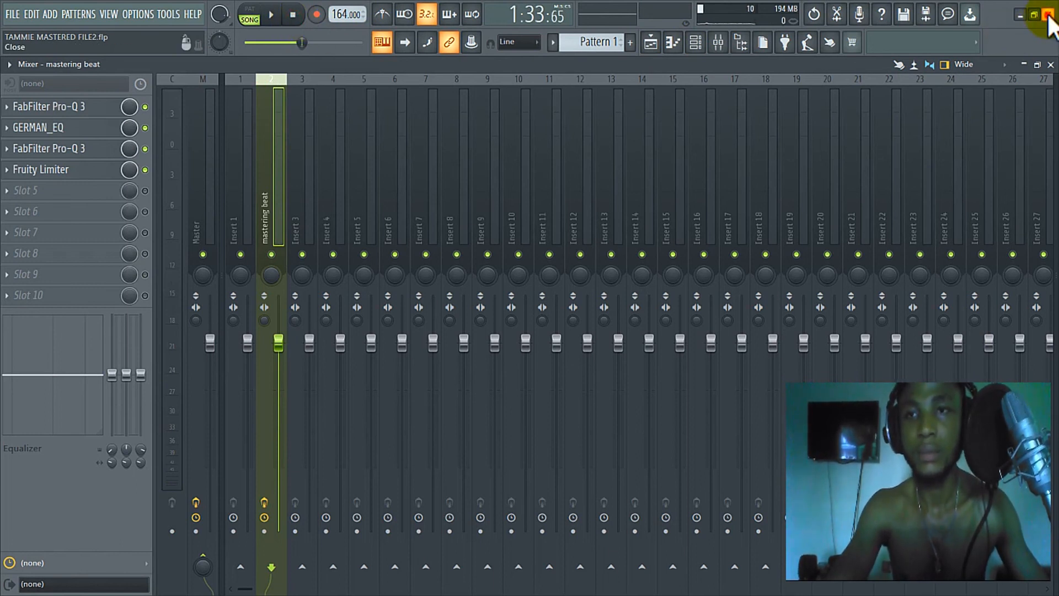
click(1047, 15)
click(546, 339)
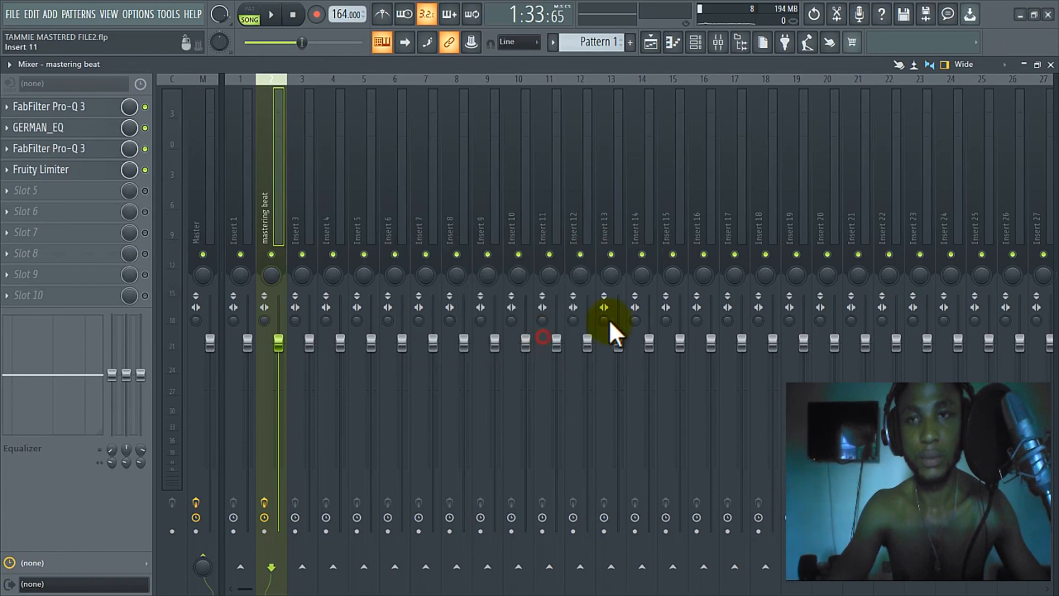
right_click(545, 114)
click(593, 153)
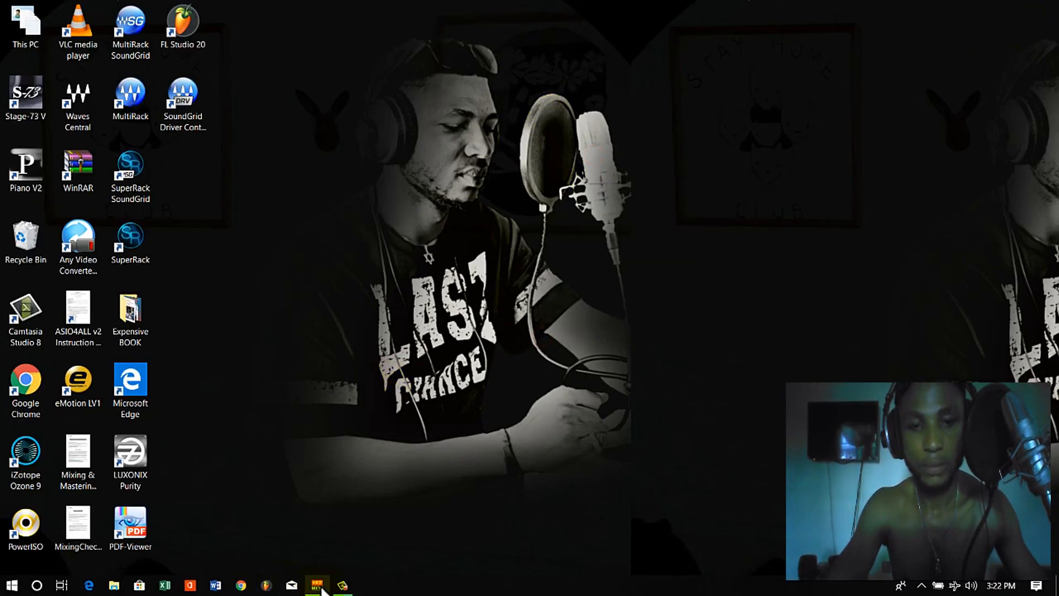
Step: Switch to the Voicemeeter recorder, minimize it, and stop the Camtasia screen recording
click(322, 588)
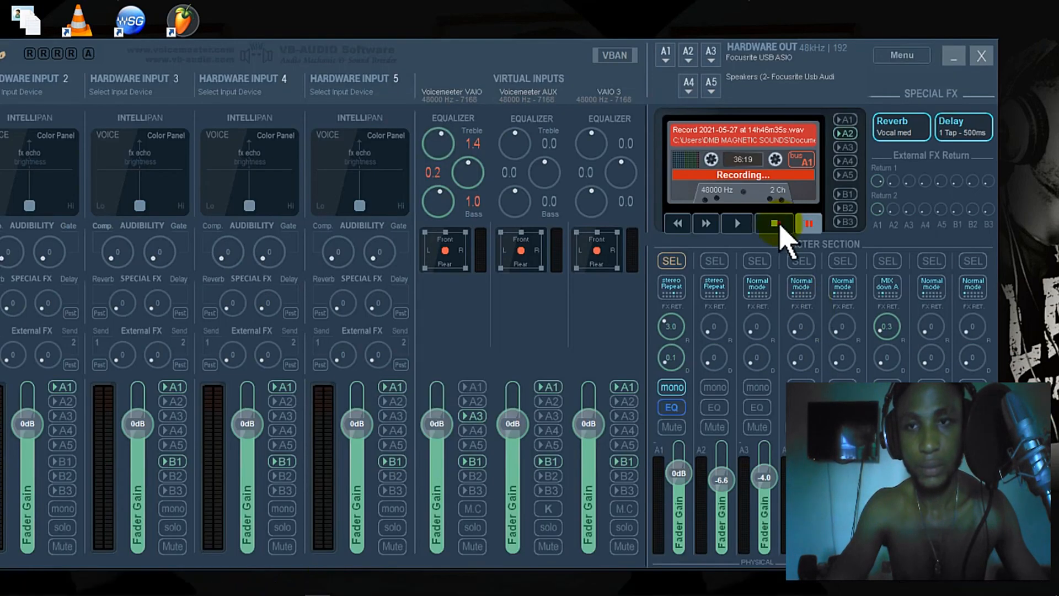
click(953, 57)
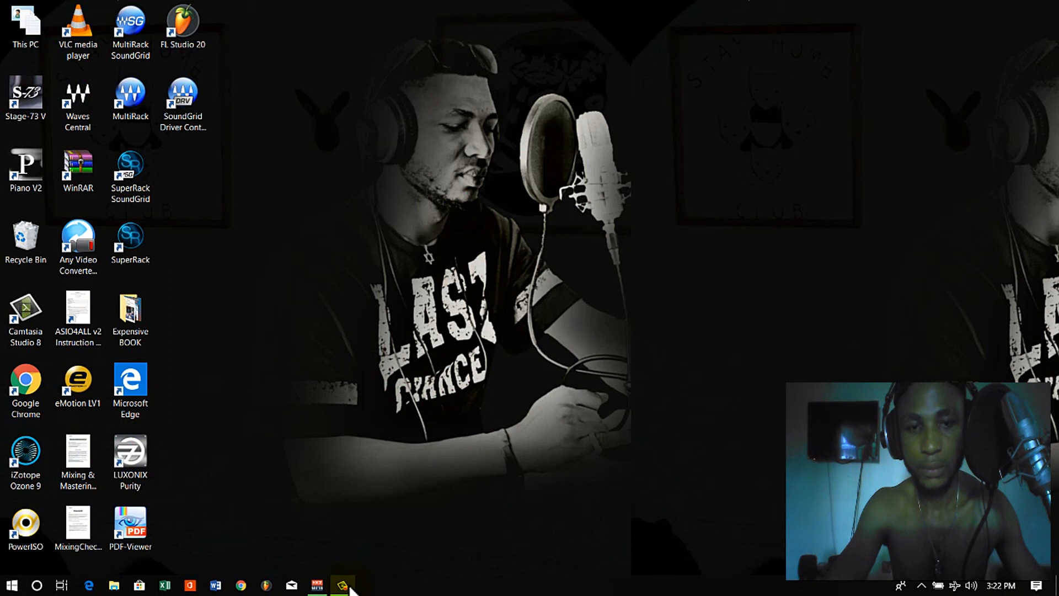
click(390, 558)
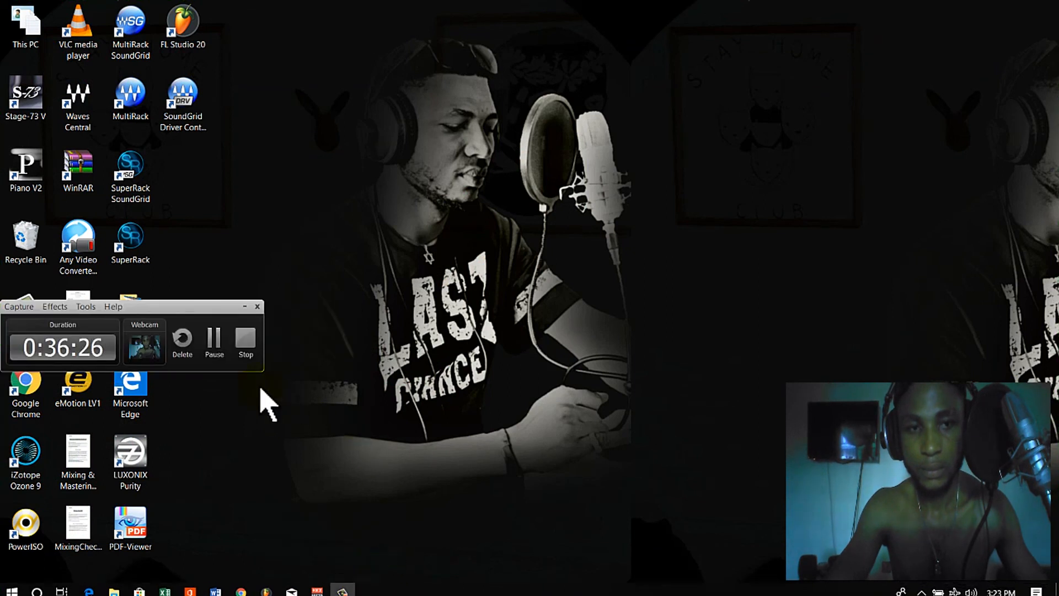
click(248, 339)
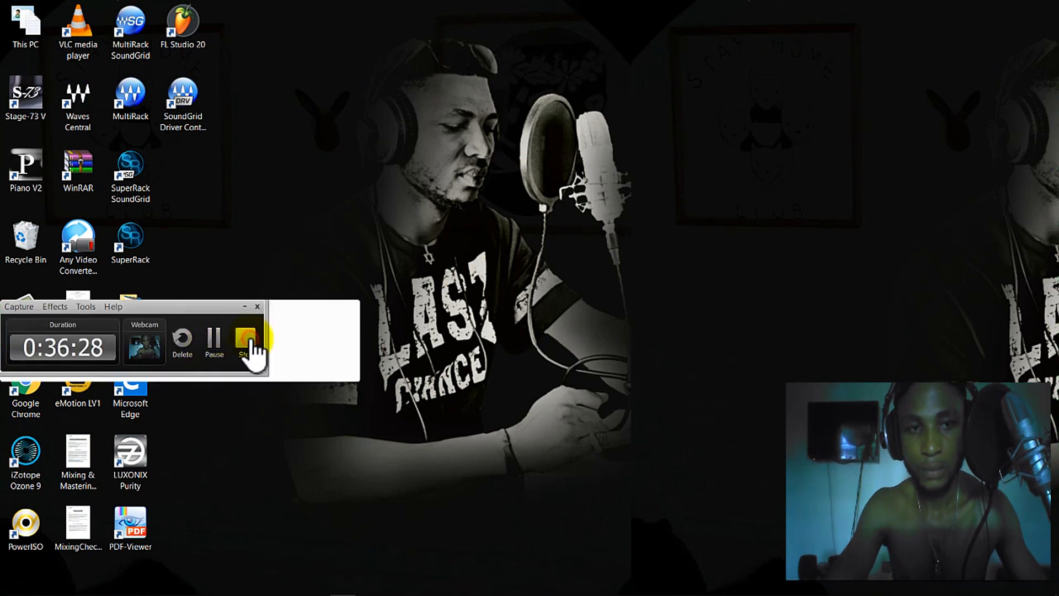